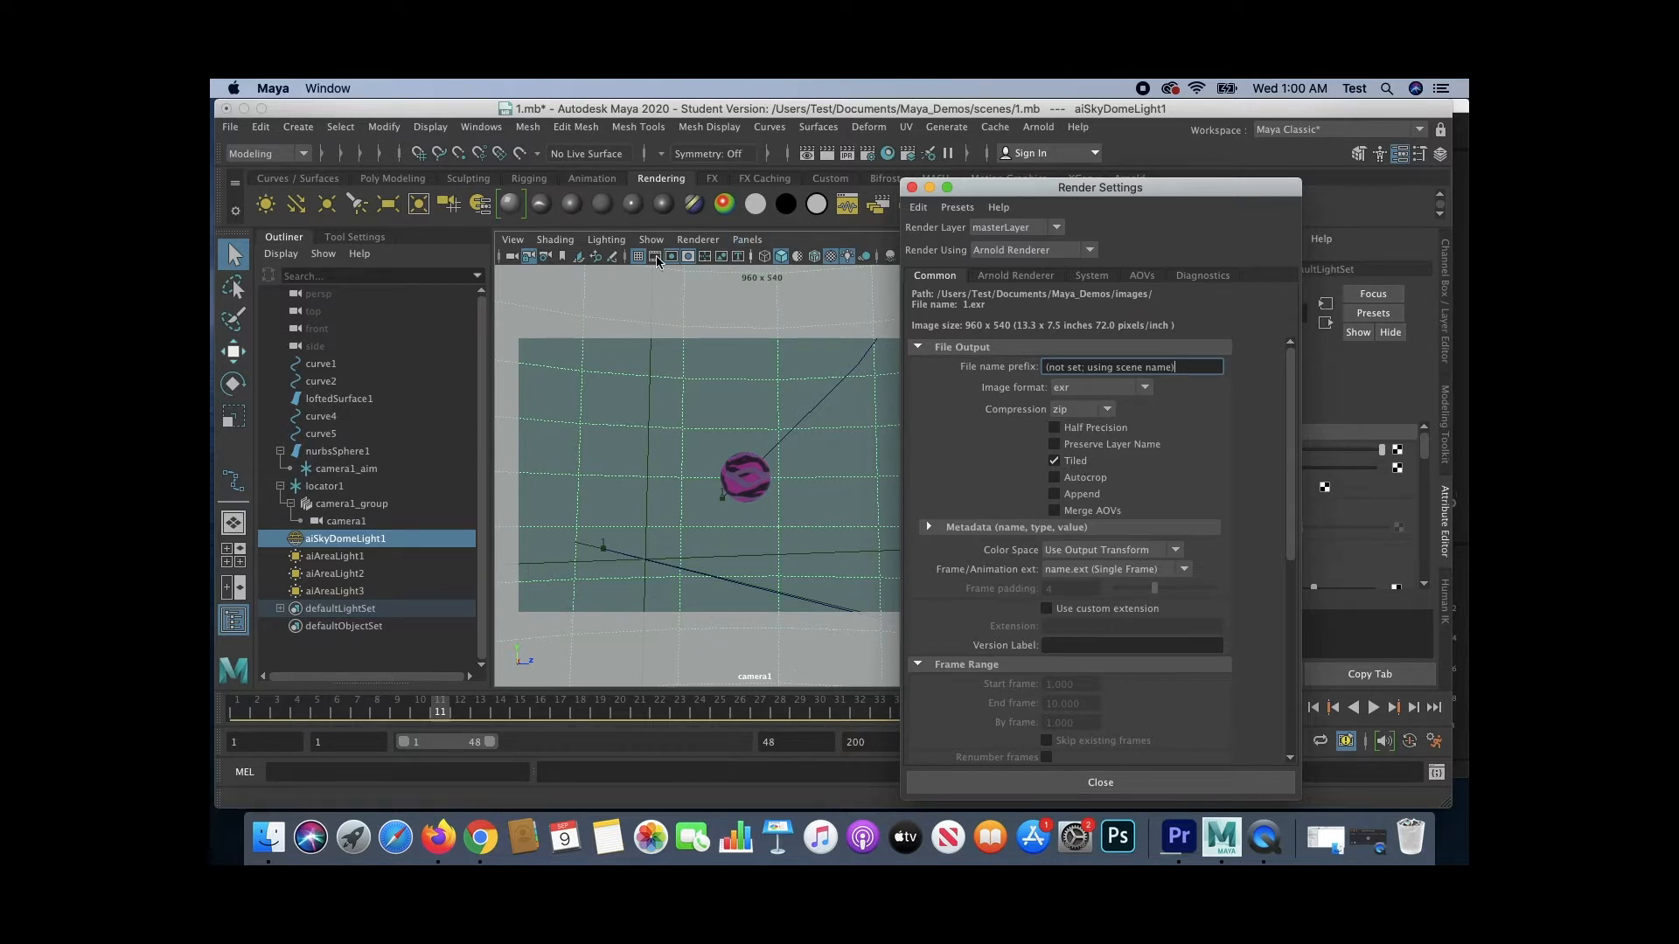
- Reposition the Render Settings window and review its Common file output settings
drag(1056, 189, 1175, 164)
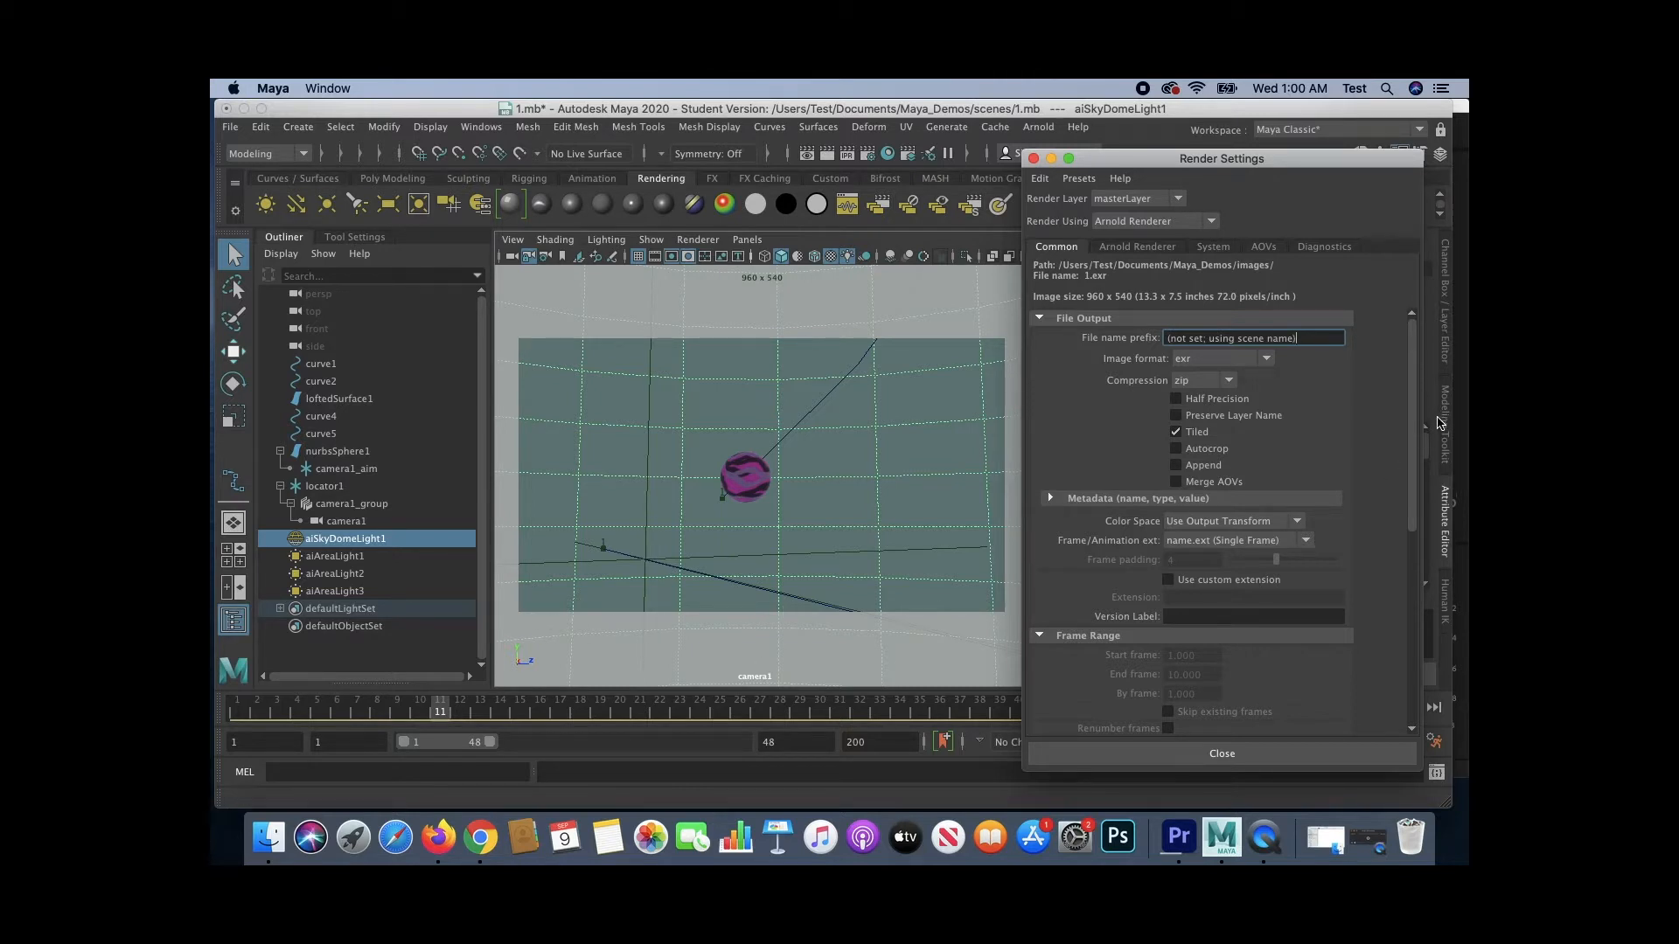
drag(1294, 160, 1276, 143)
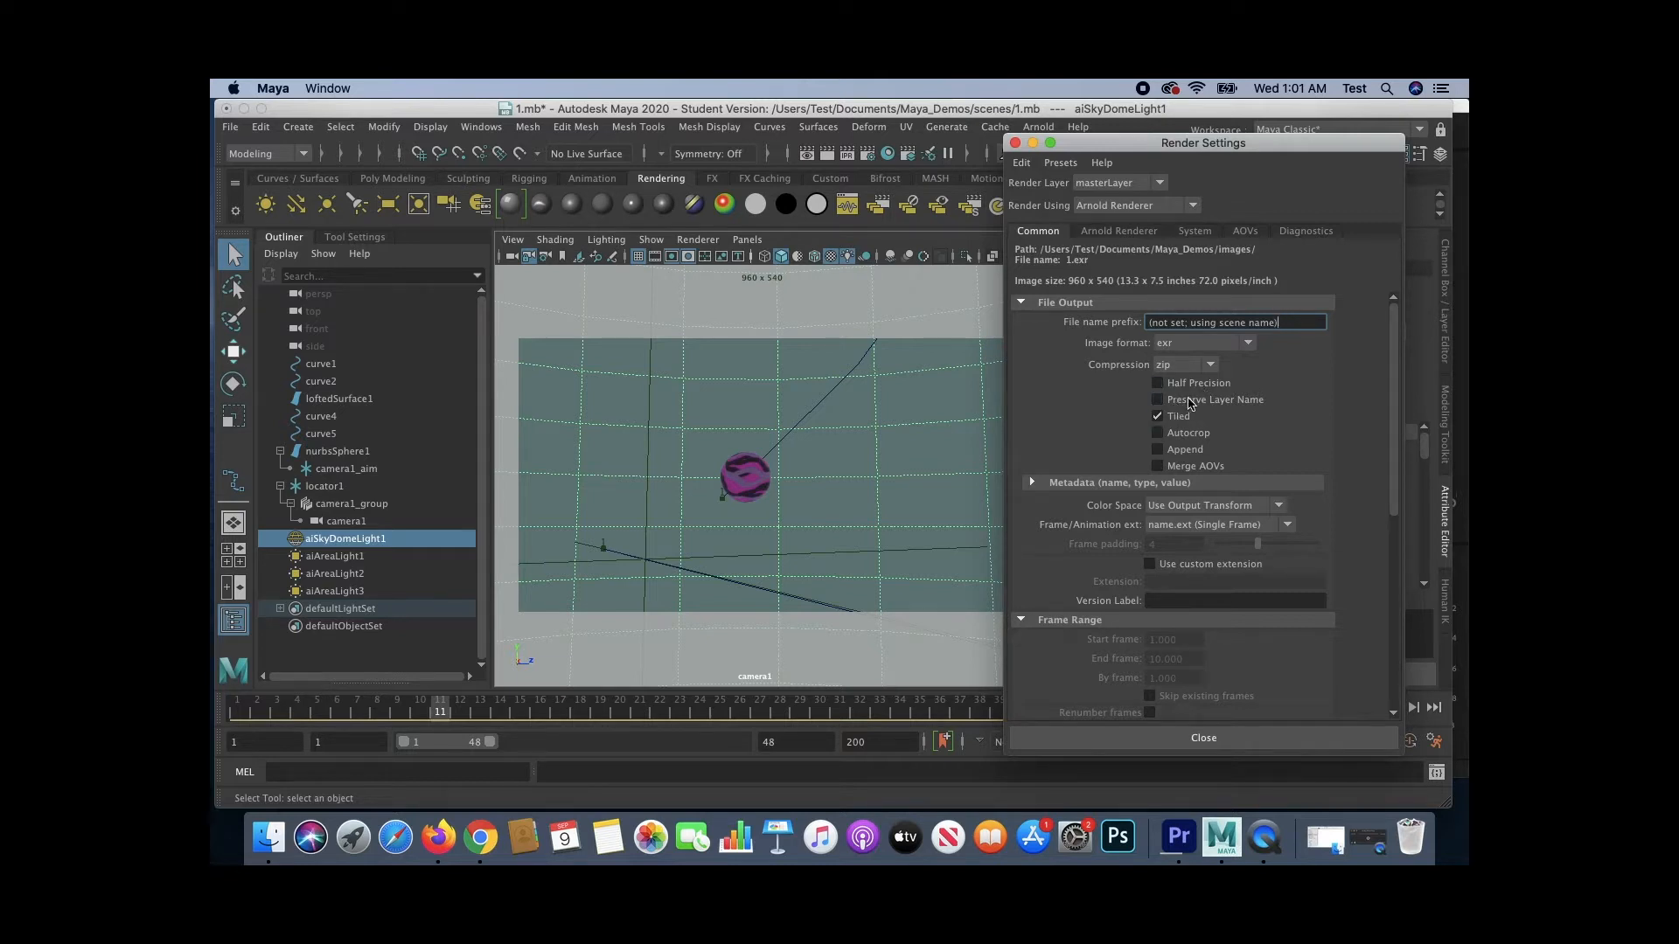
scroll(1172, 461, down, 7)
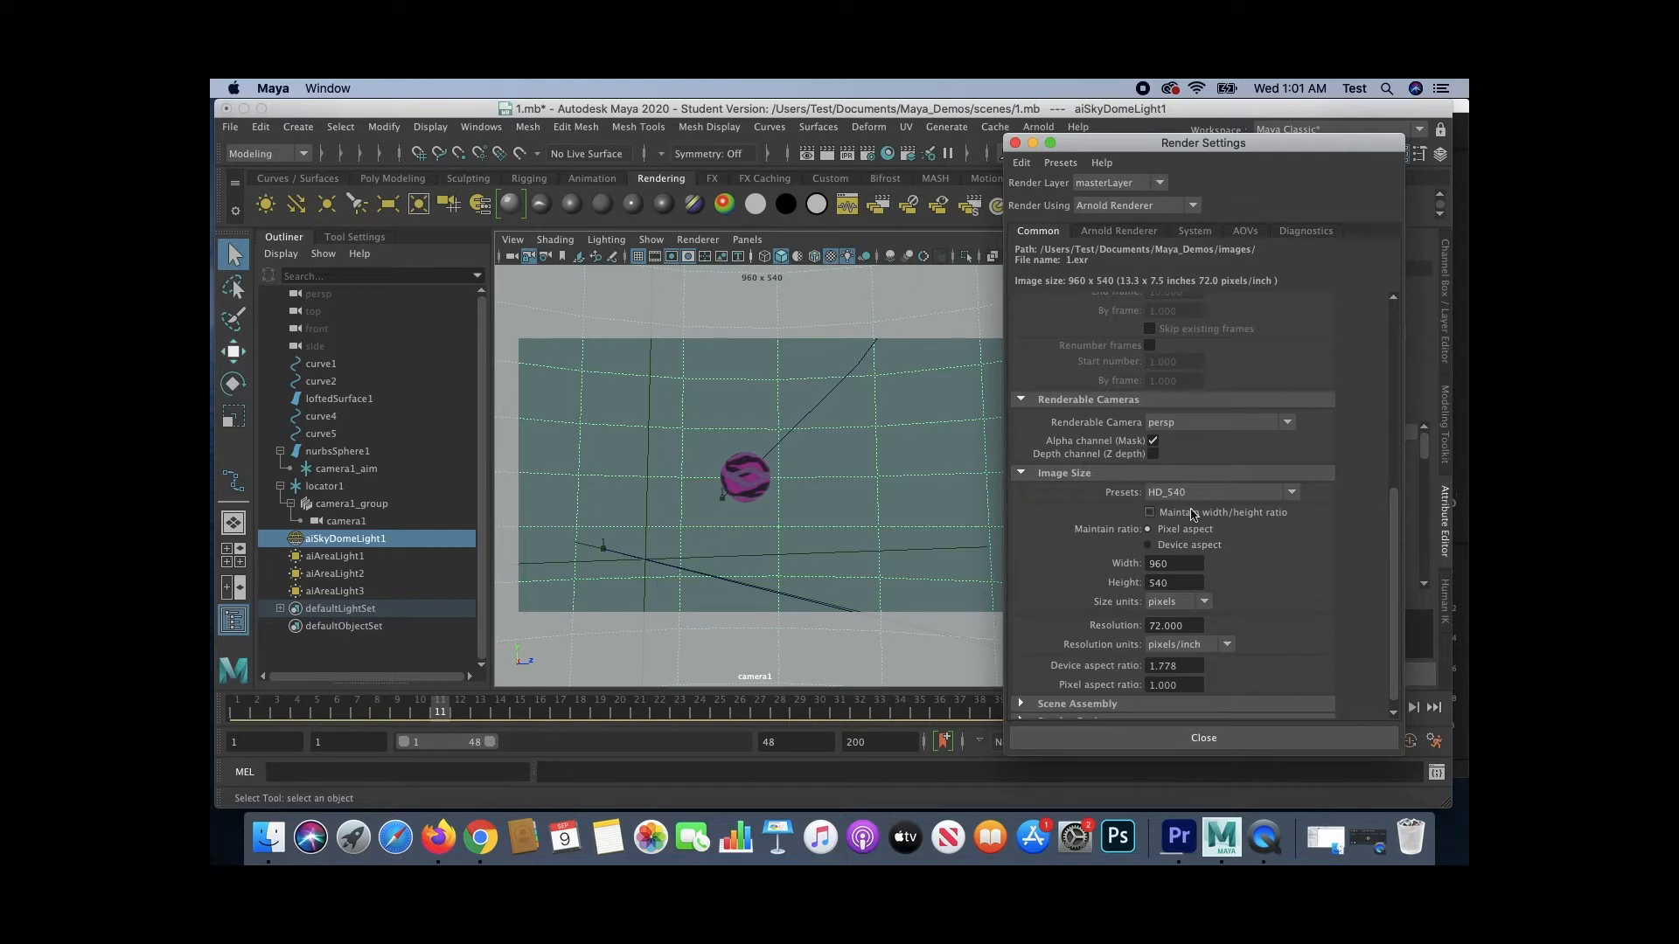
scroll(1038, 507, up, 7)
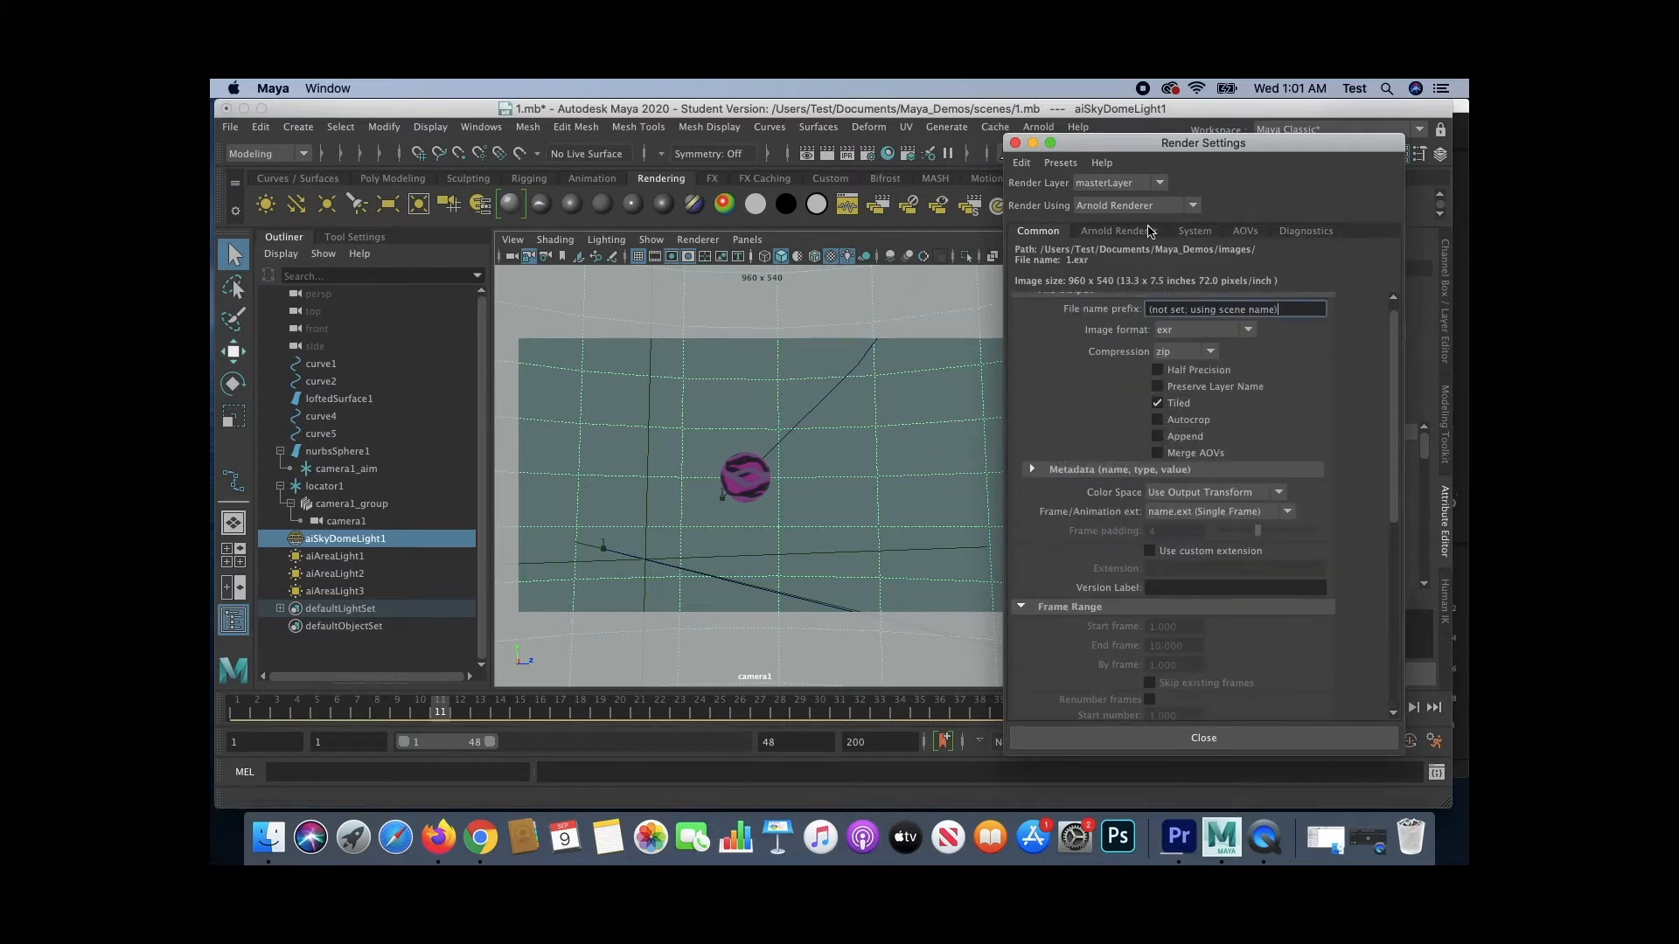
click(1015, 143)
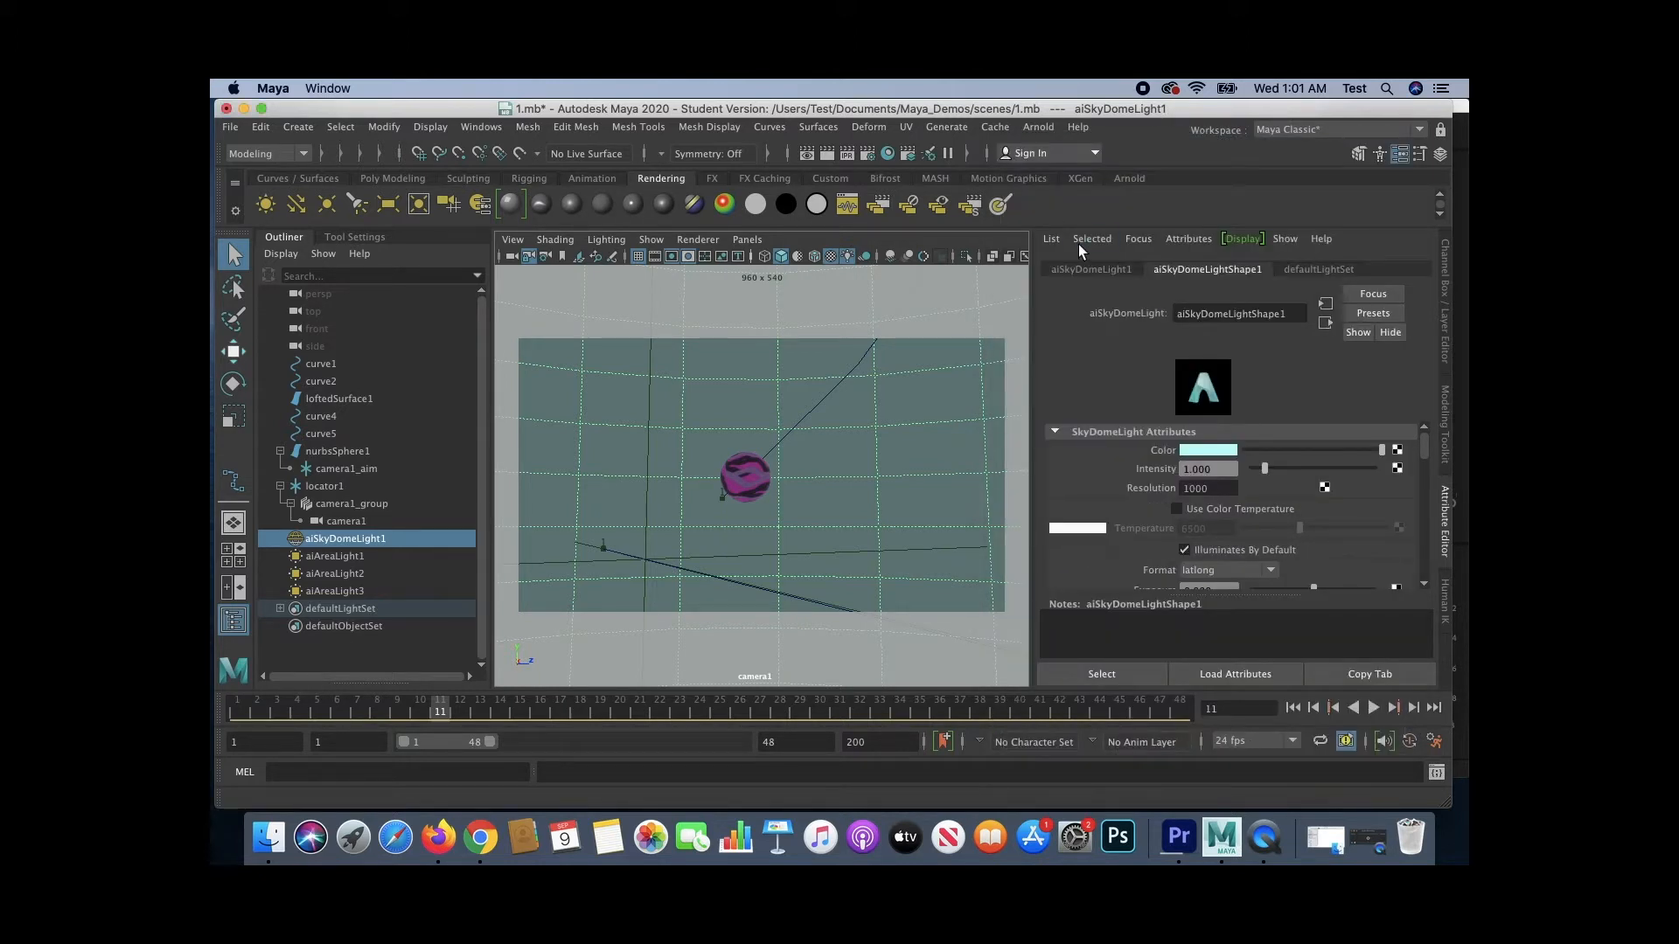
- Set the image size preset to HD_720 in Render Settings and close the window
click(865, 156)
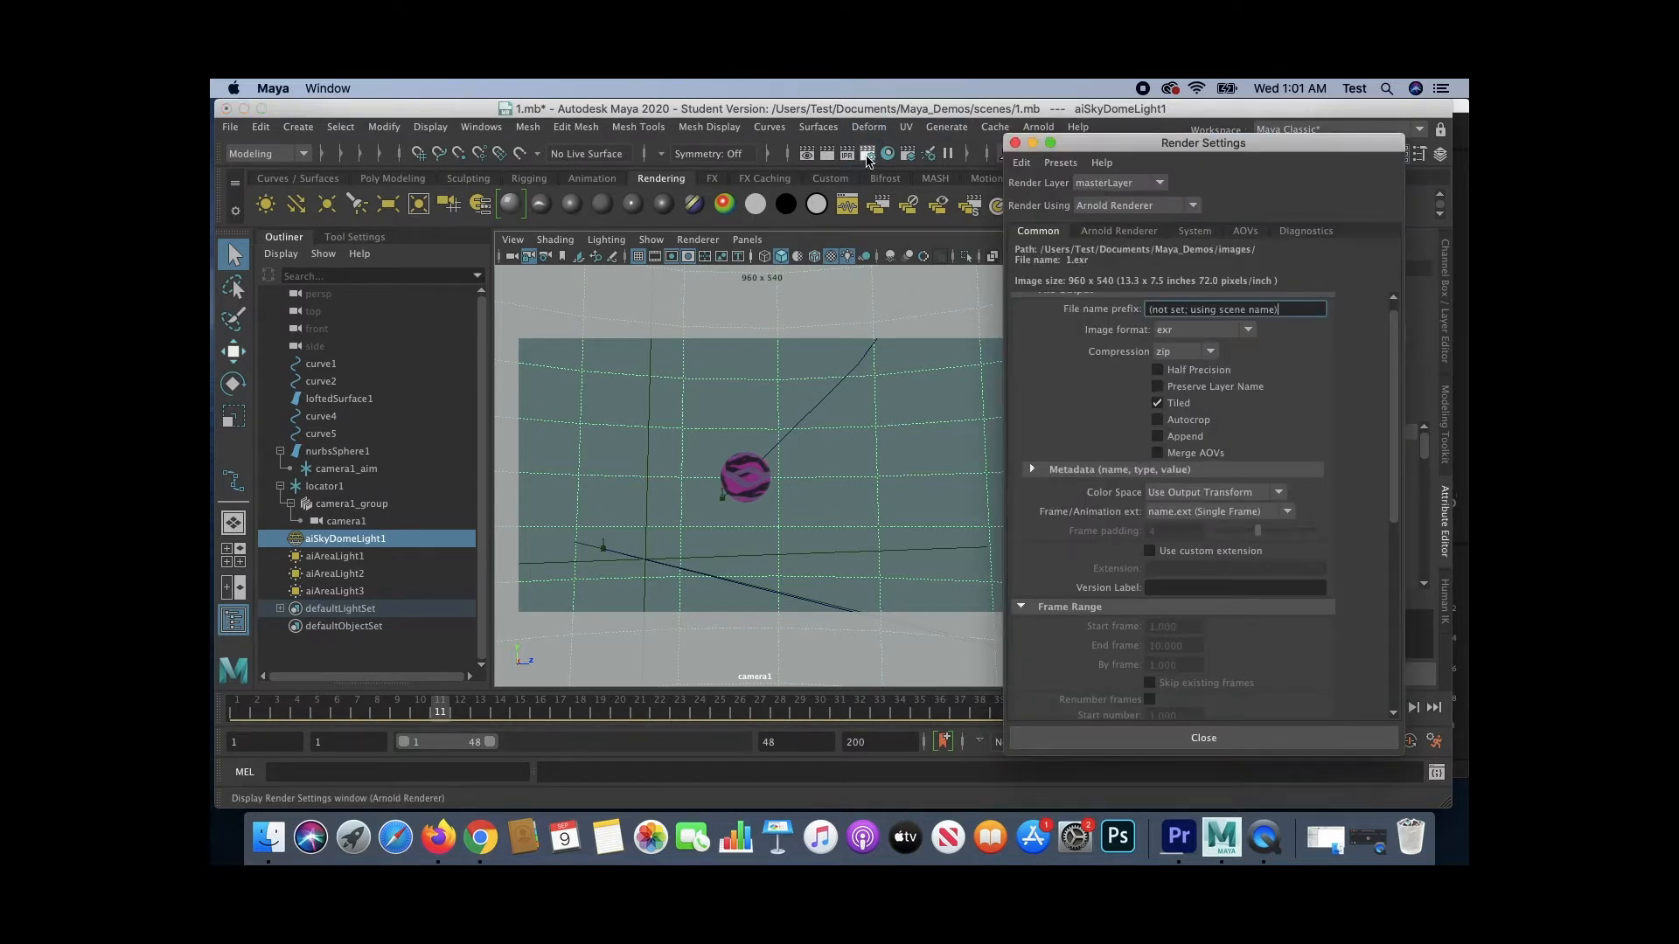
scroll(1259, 420, down, 10)
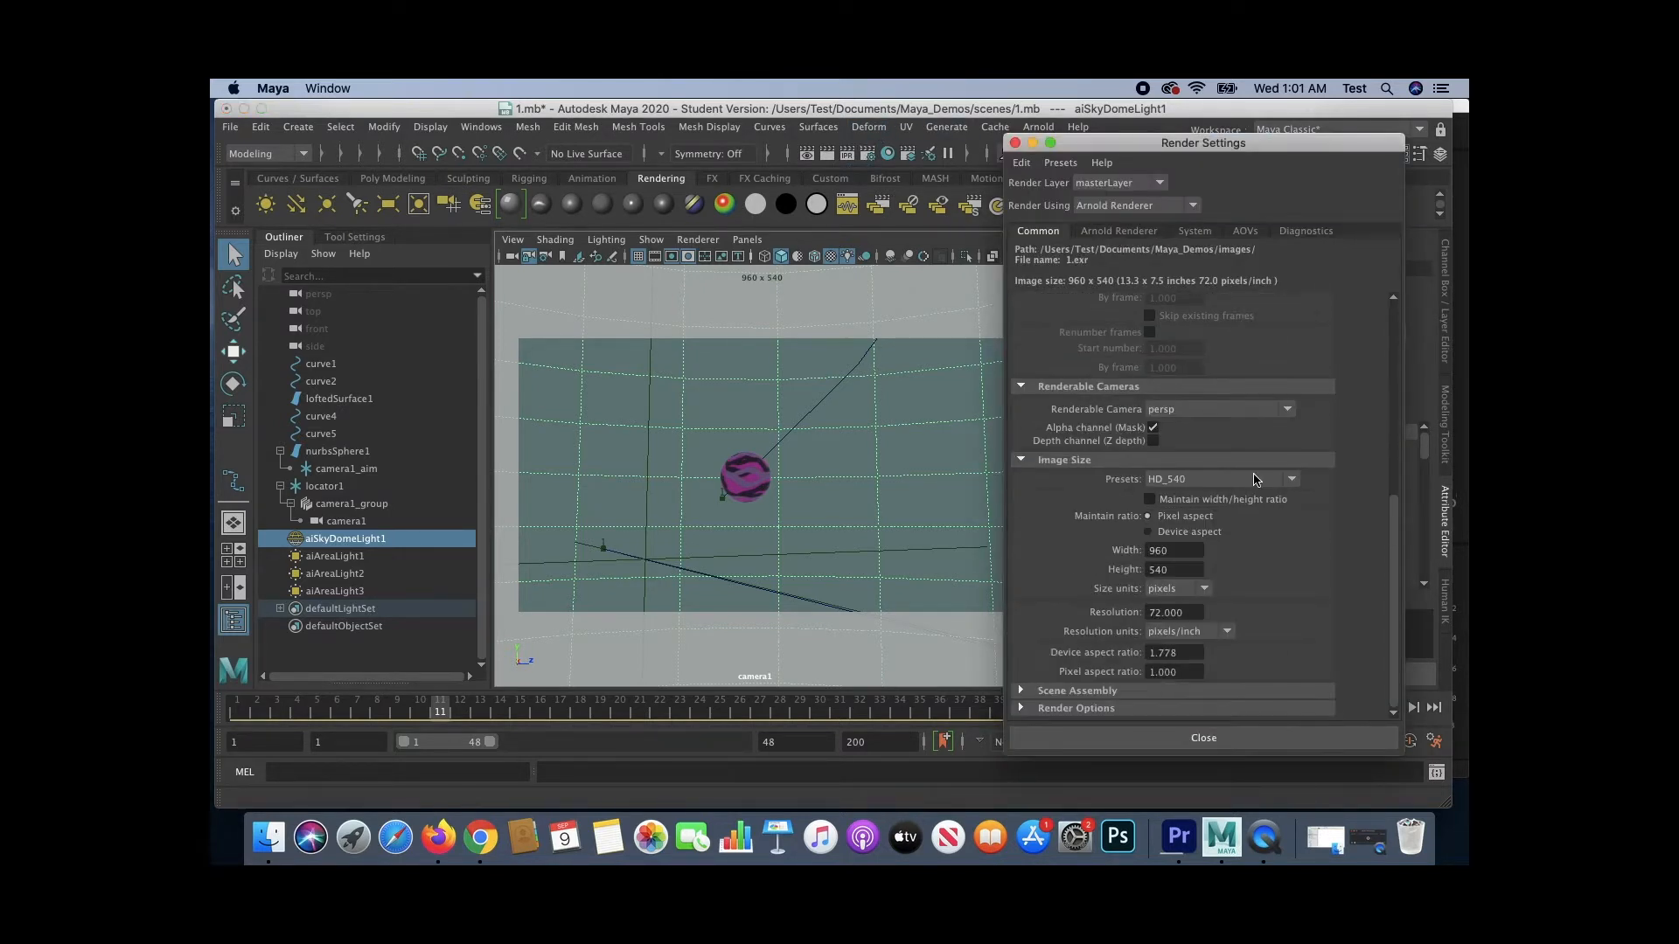
click(1178, 483)
scroll(1195, 618, down, 3)
click(1189, 573)
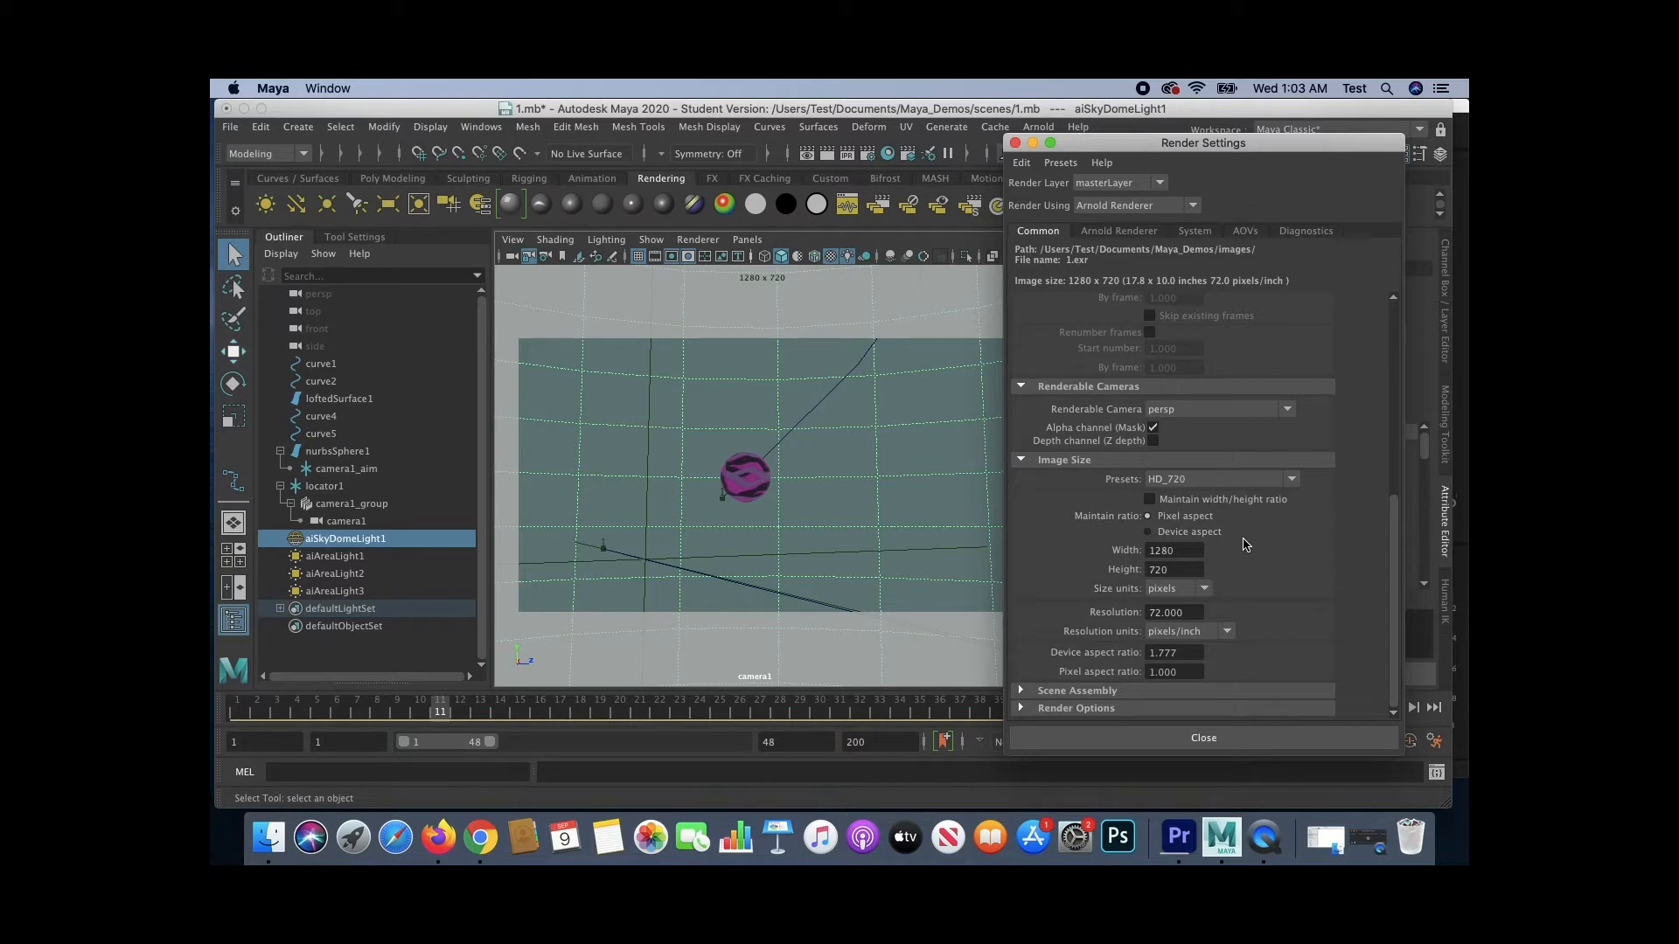
click(1164, 480)
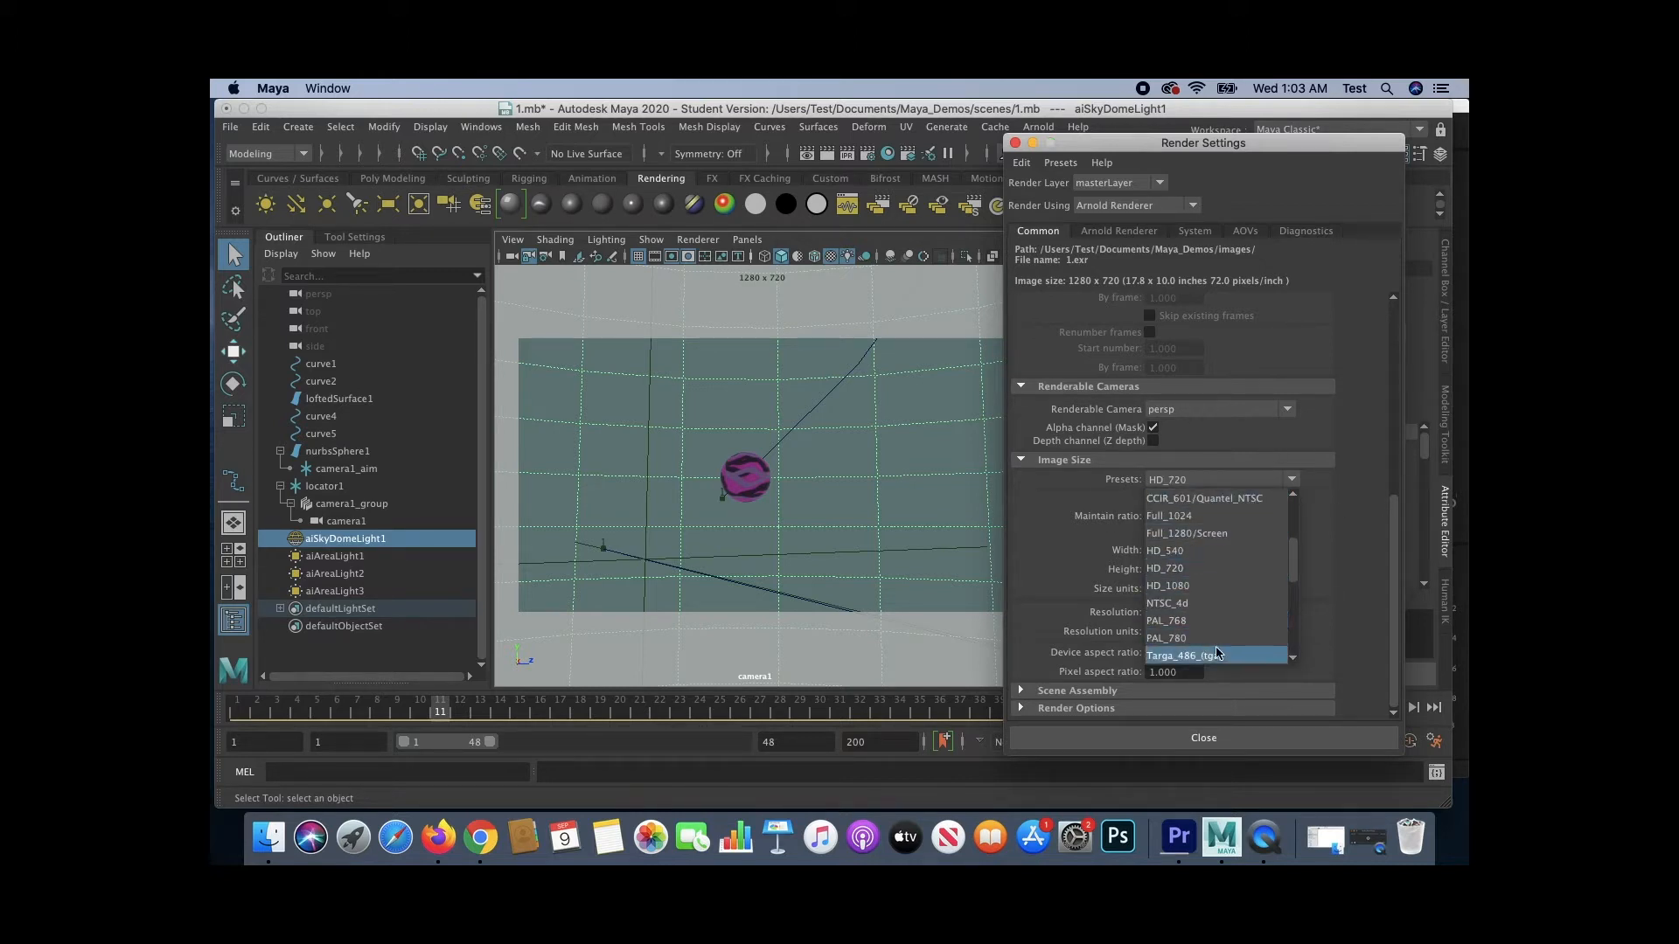
scroll(1215, 559, down, 7)
scroll(1222, 584, up, 8)
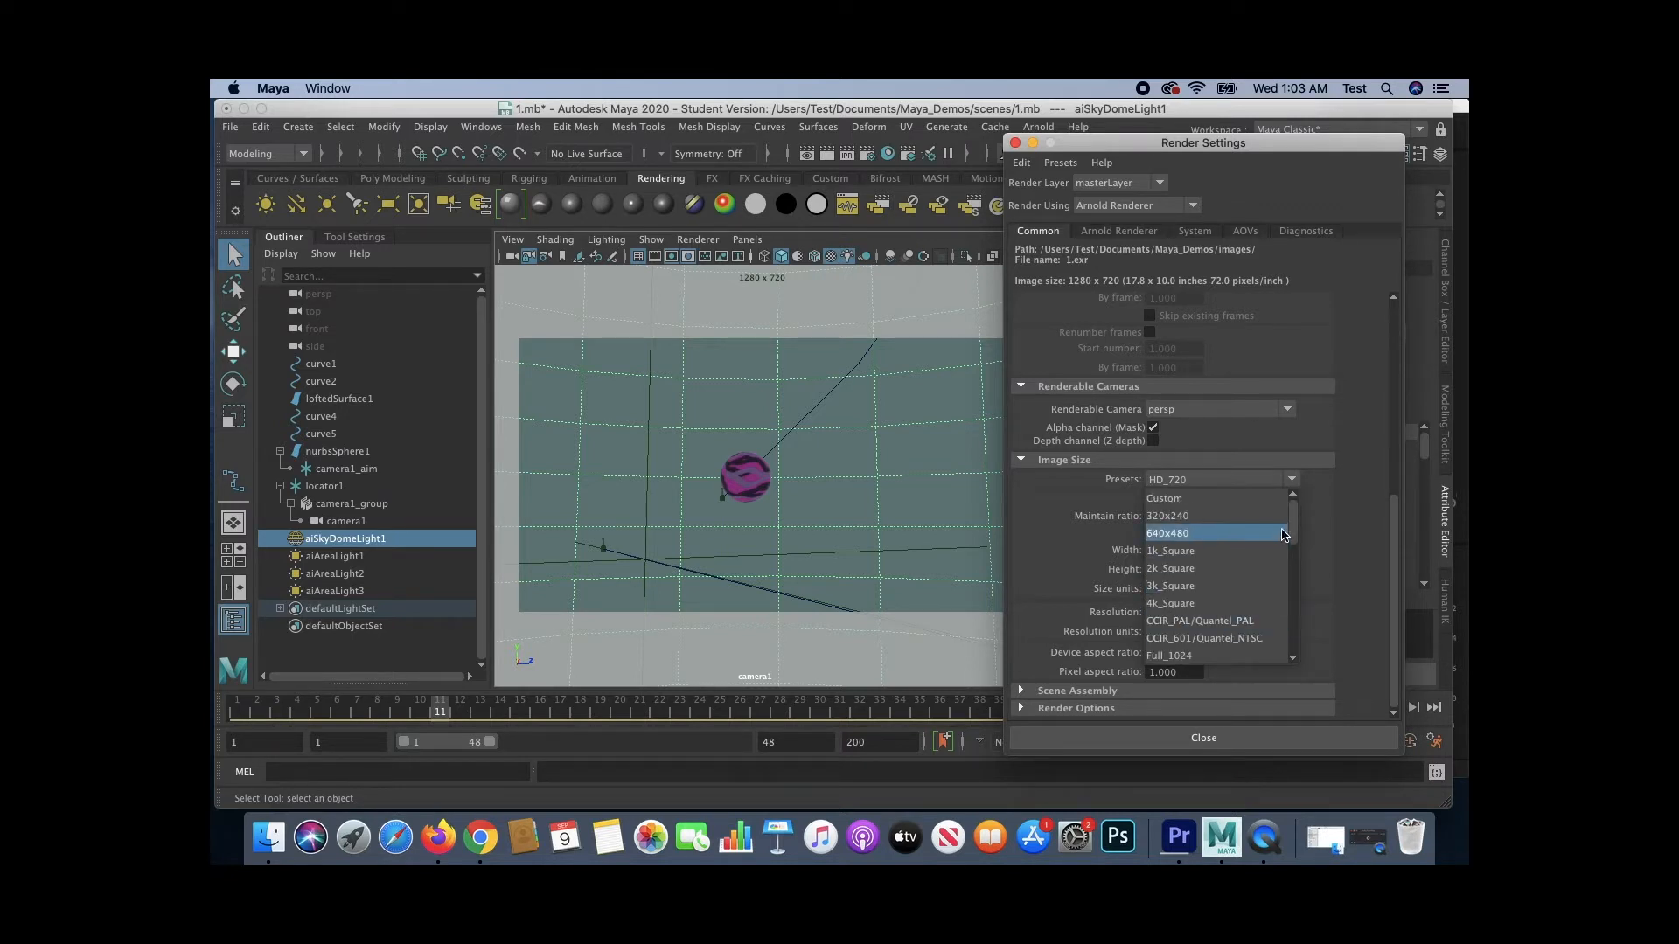
drag(1294, 529, 1300, 575)
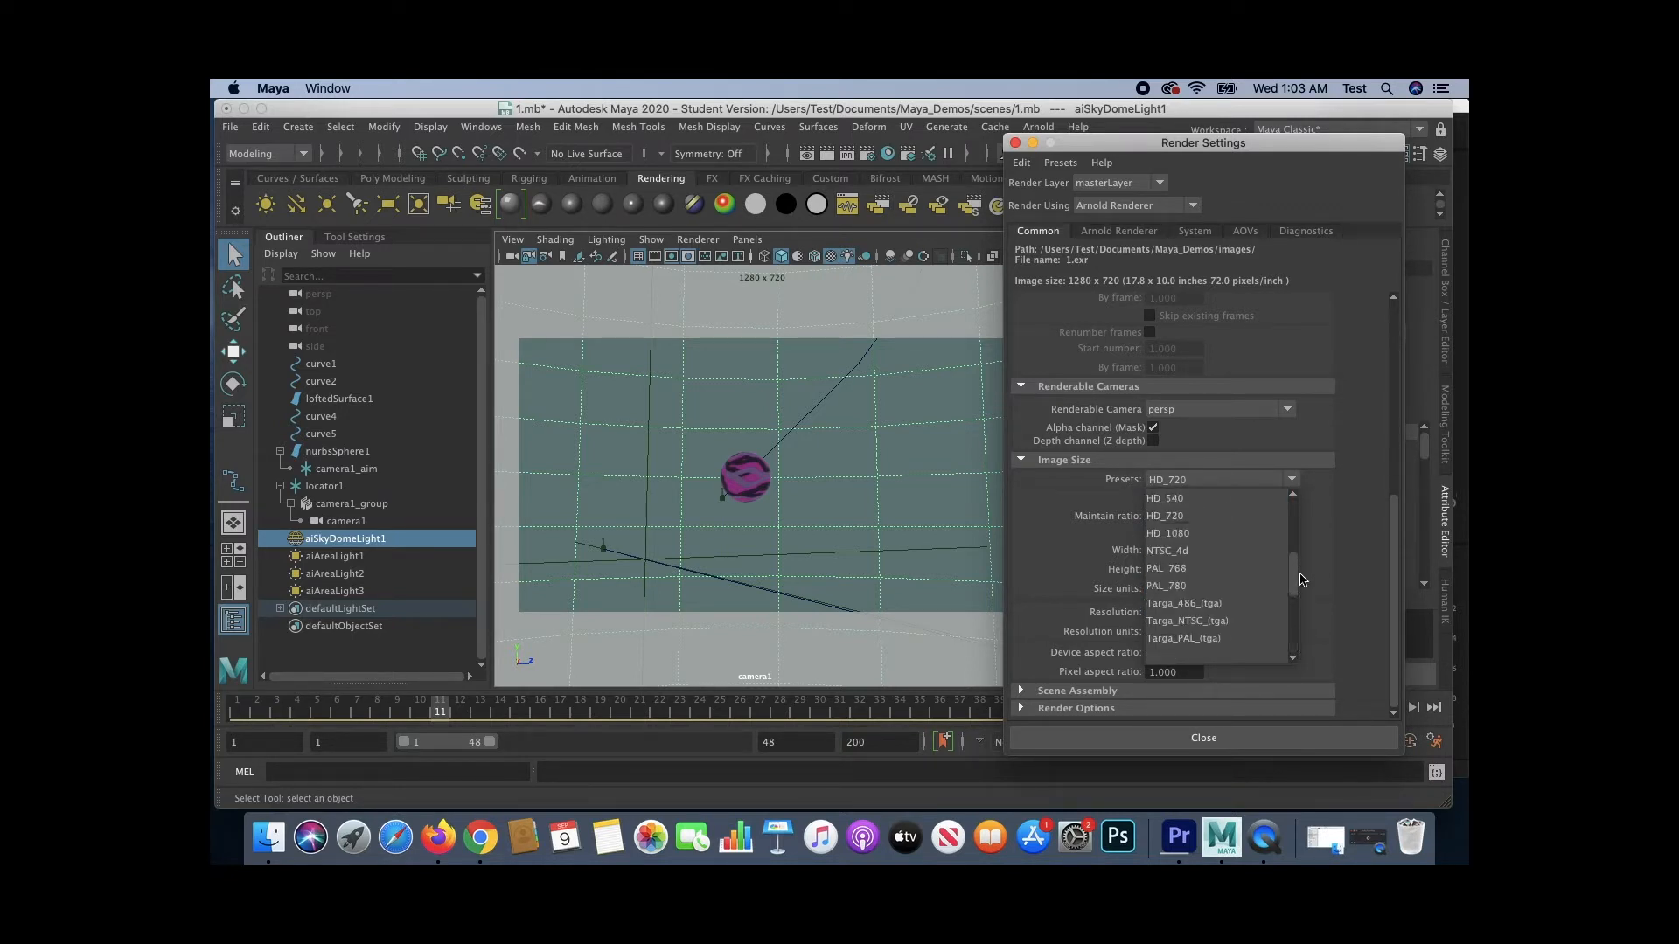
click(1172, 516)
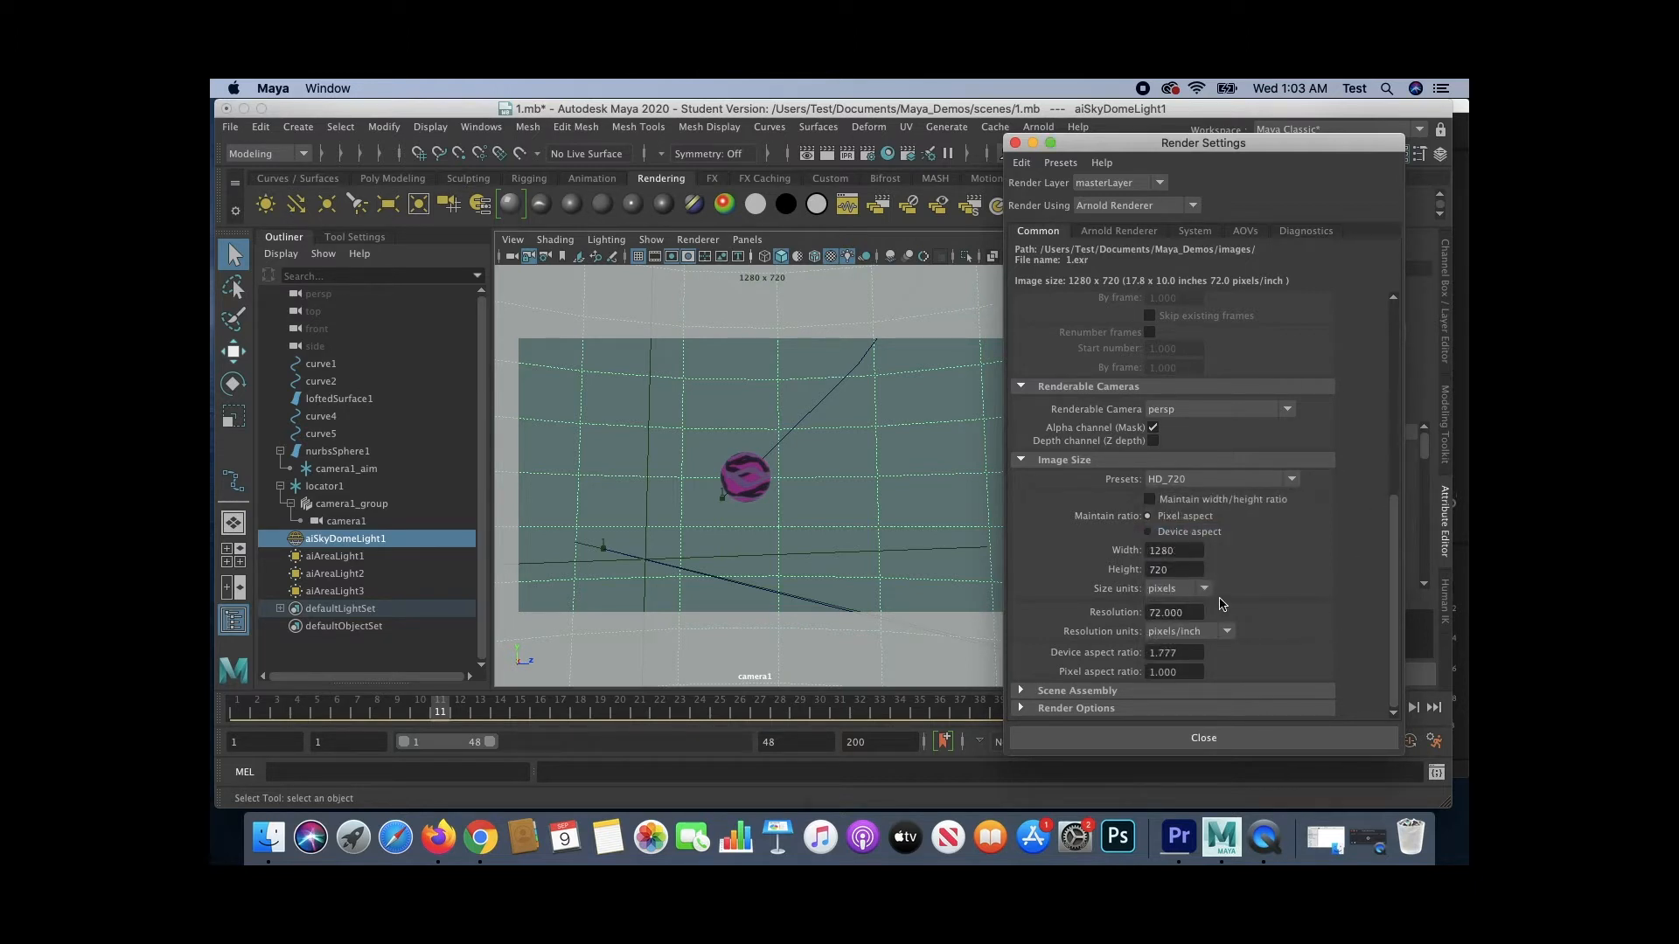
scroll(1223, 603, up, 10)
click(1245, 739)
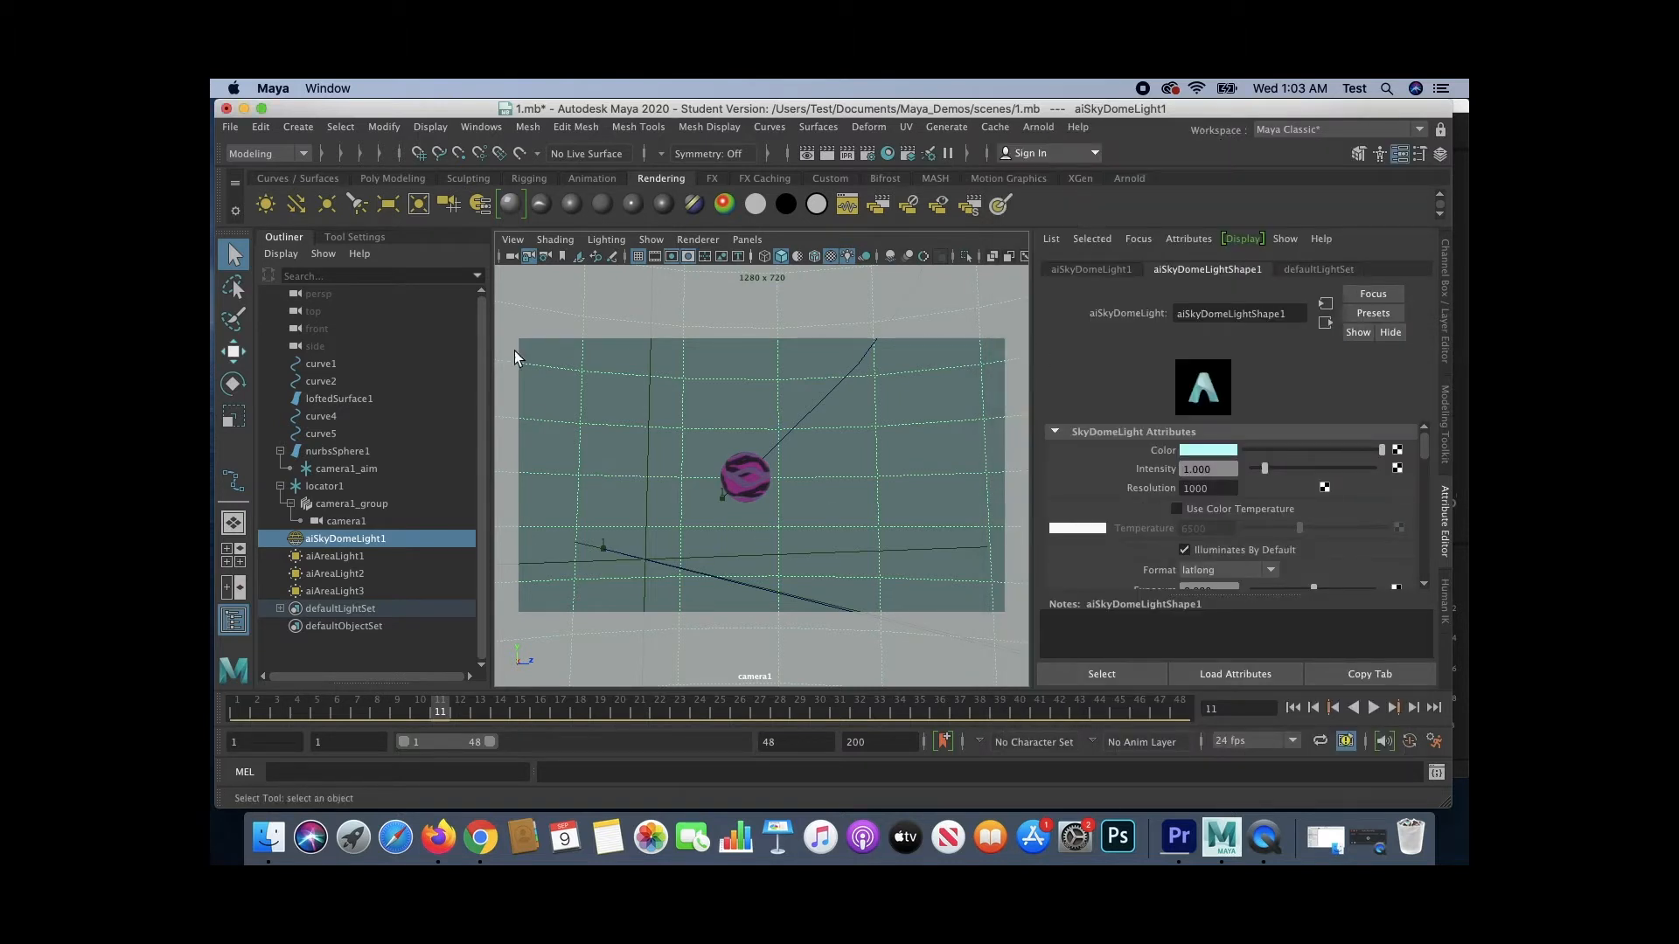
- Reopen Render Settings and set the file name prefix to scene1
click(866, 150)
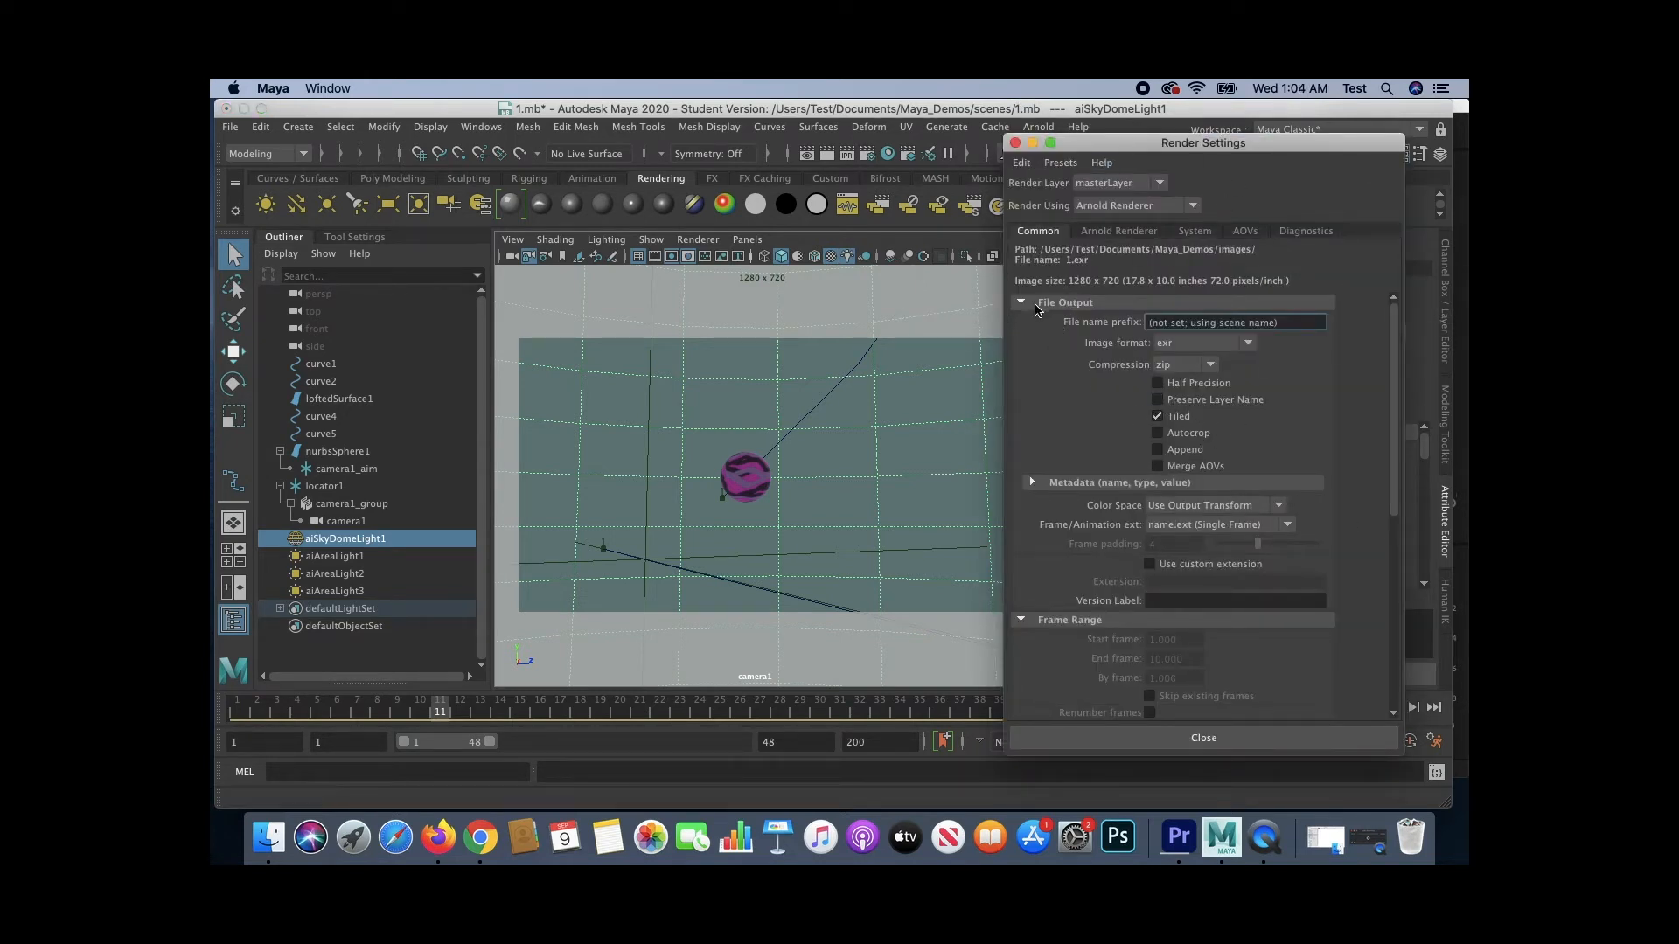
click(1147, 322)
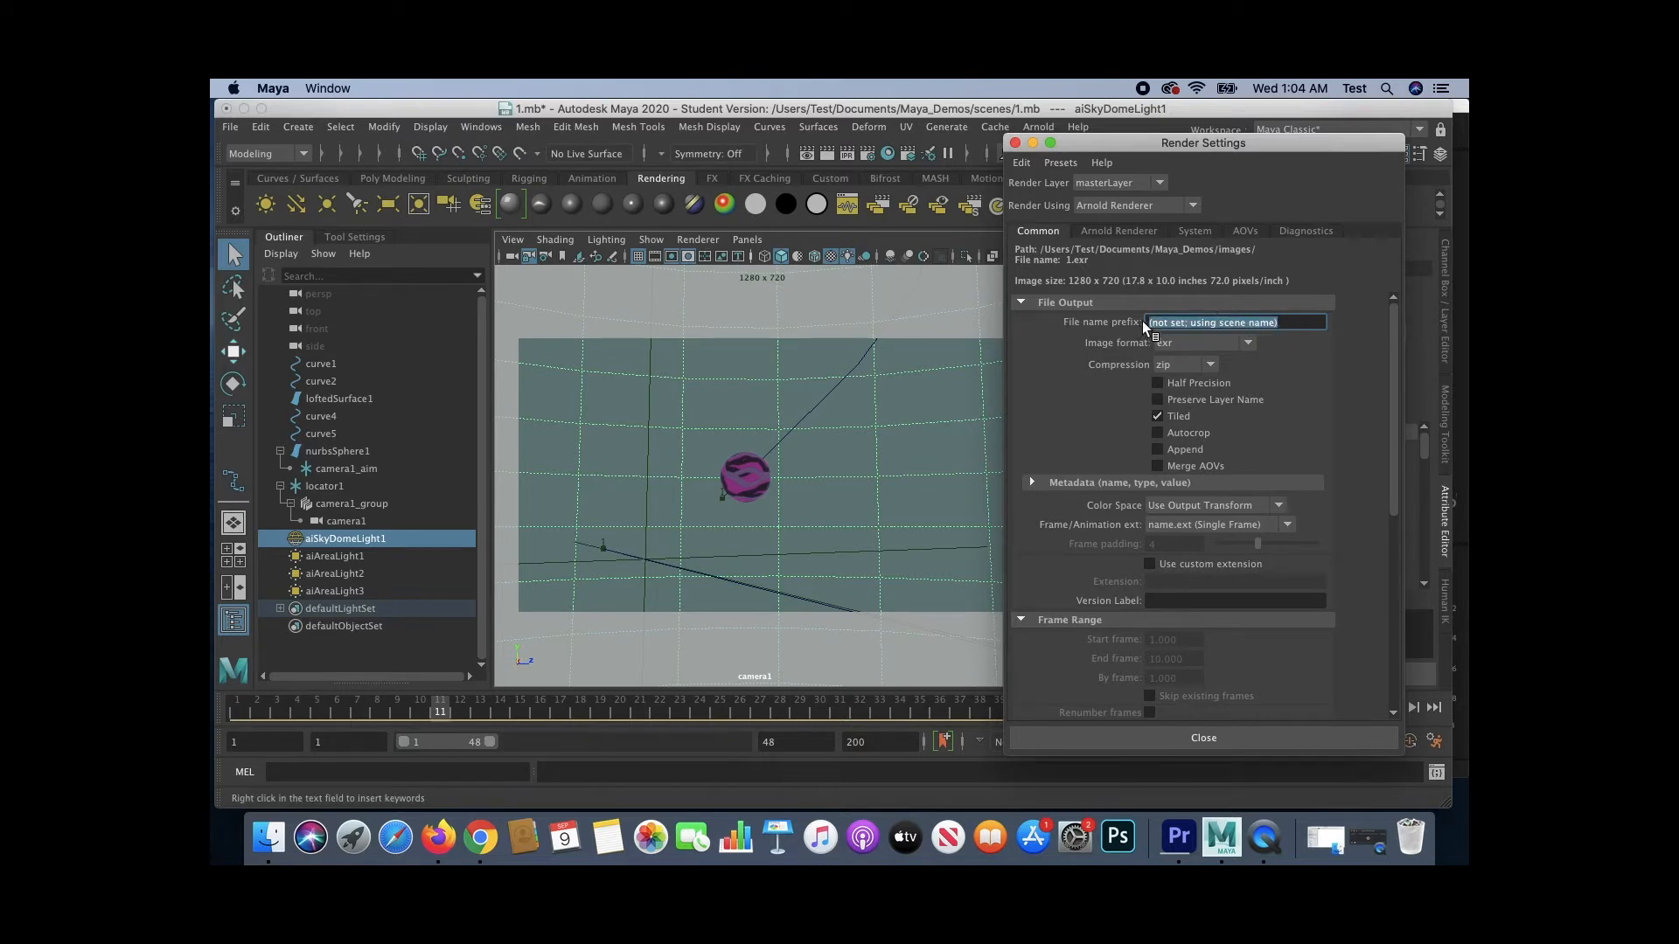
text(scene1)
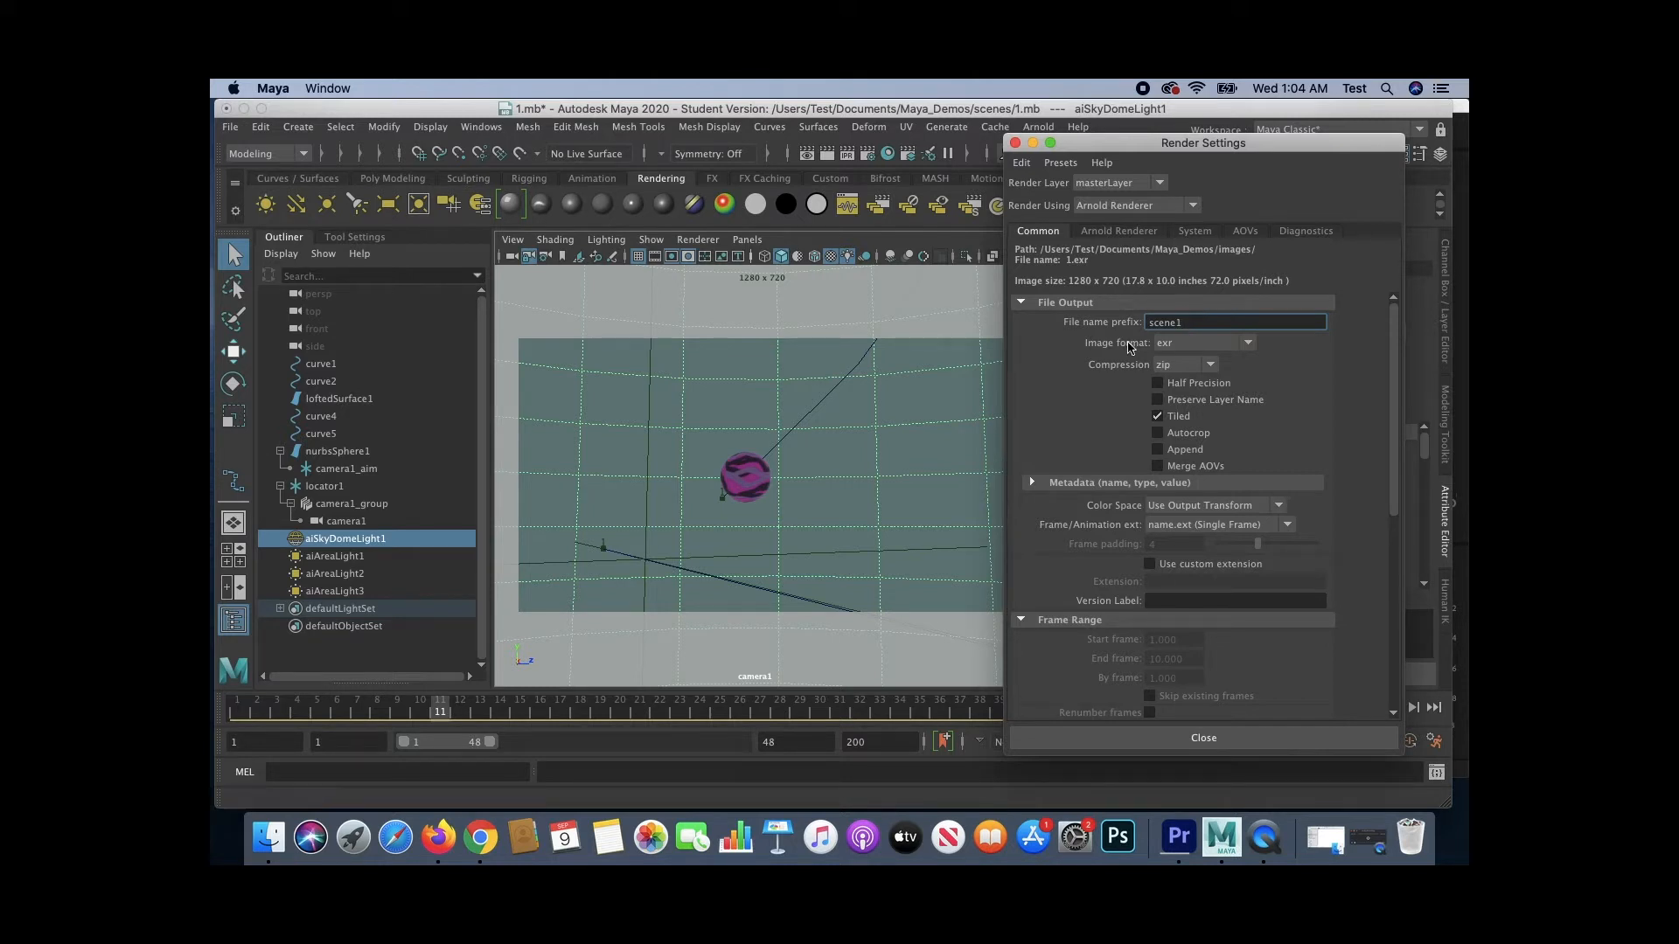
- Set the image format to jpeg and the frame/animation extension to name_#.ext
click(1165, 343)
click(1174, 466)
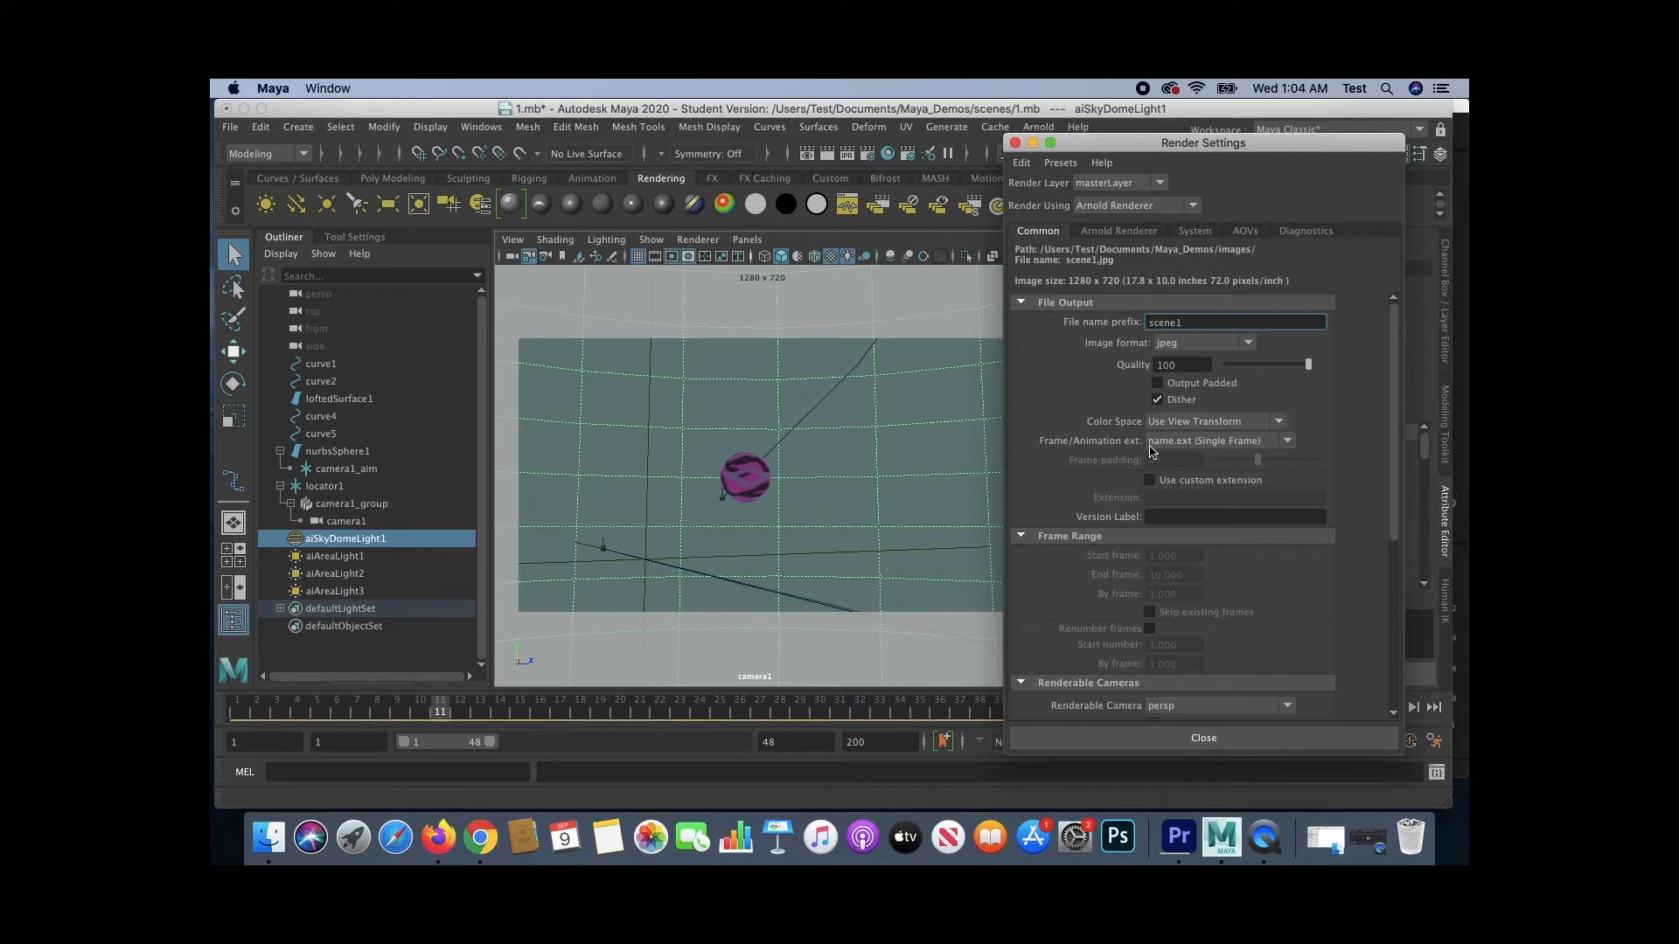
click(1170, 443)
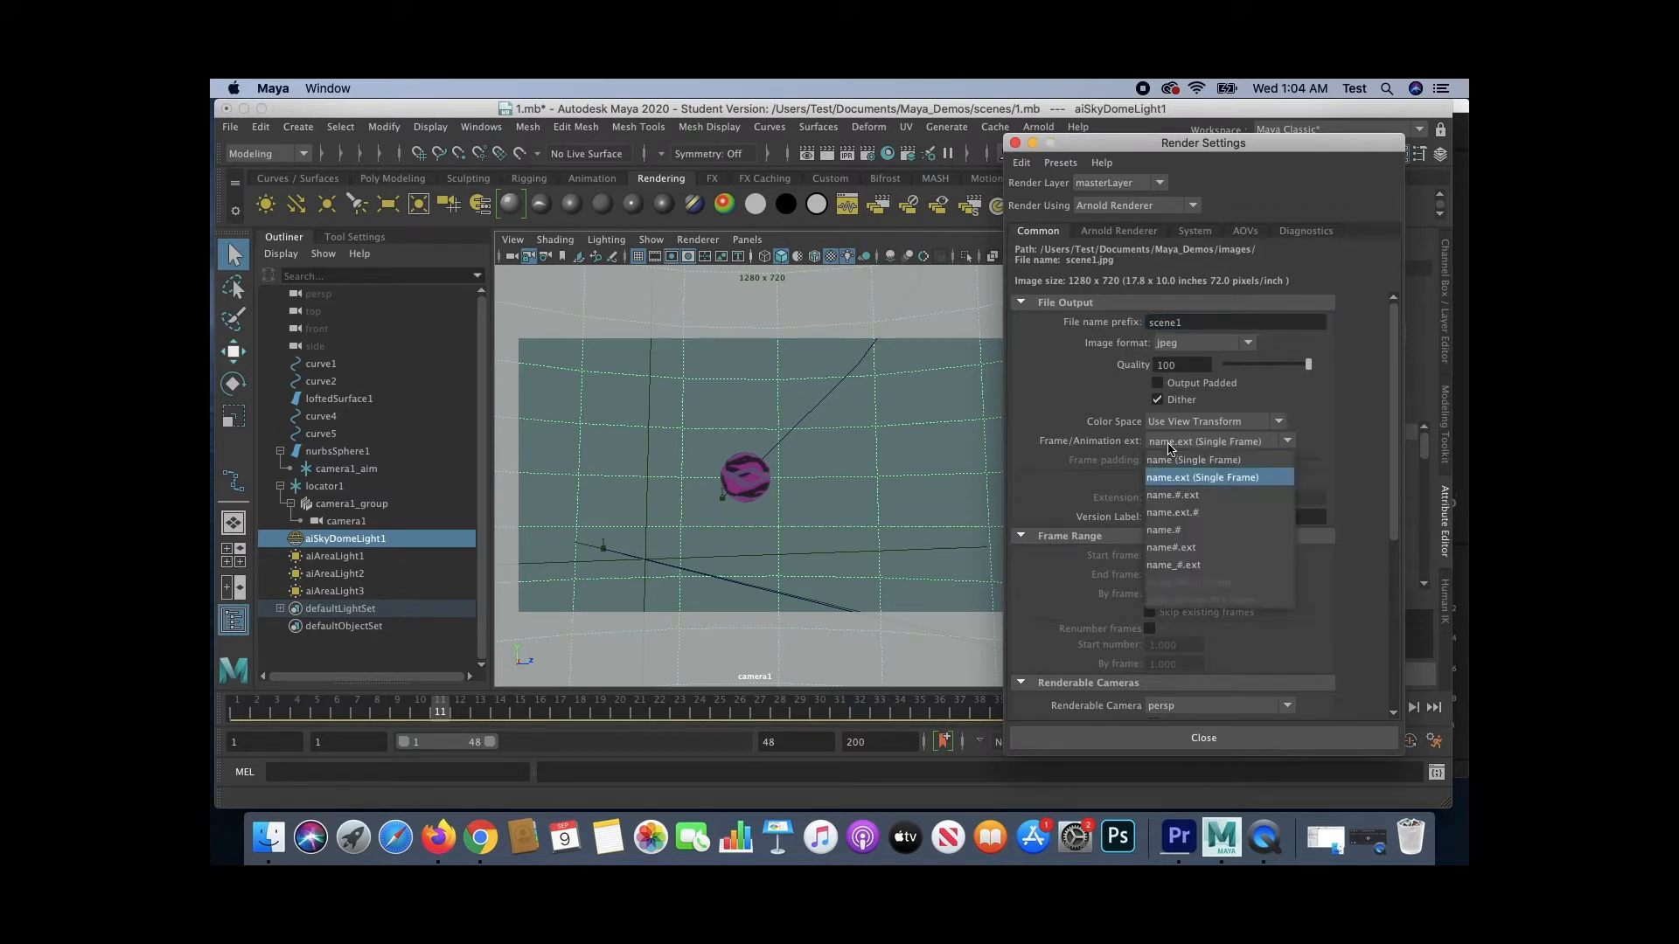
click(1198, 567)
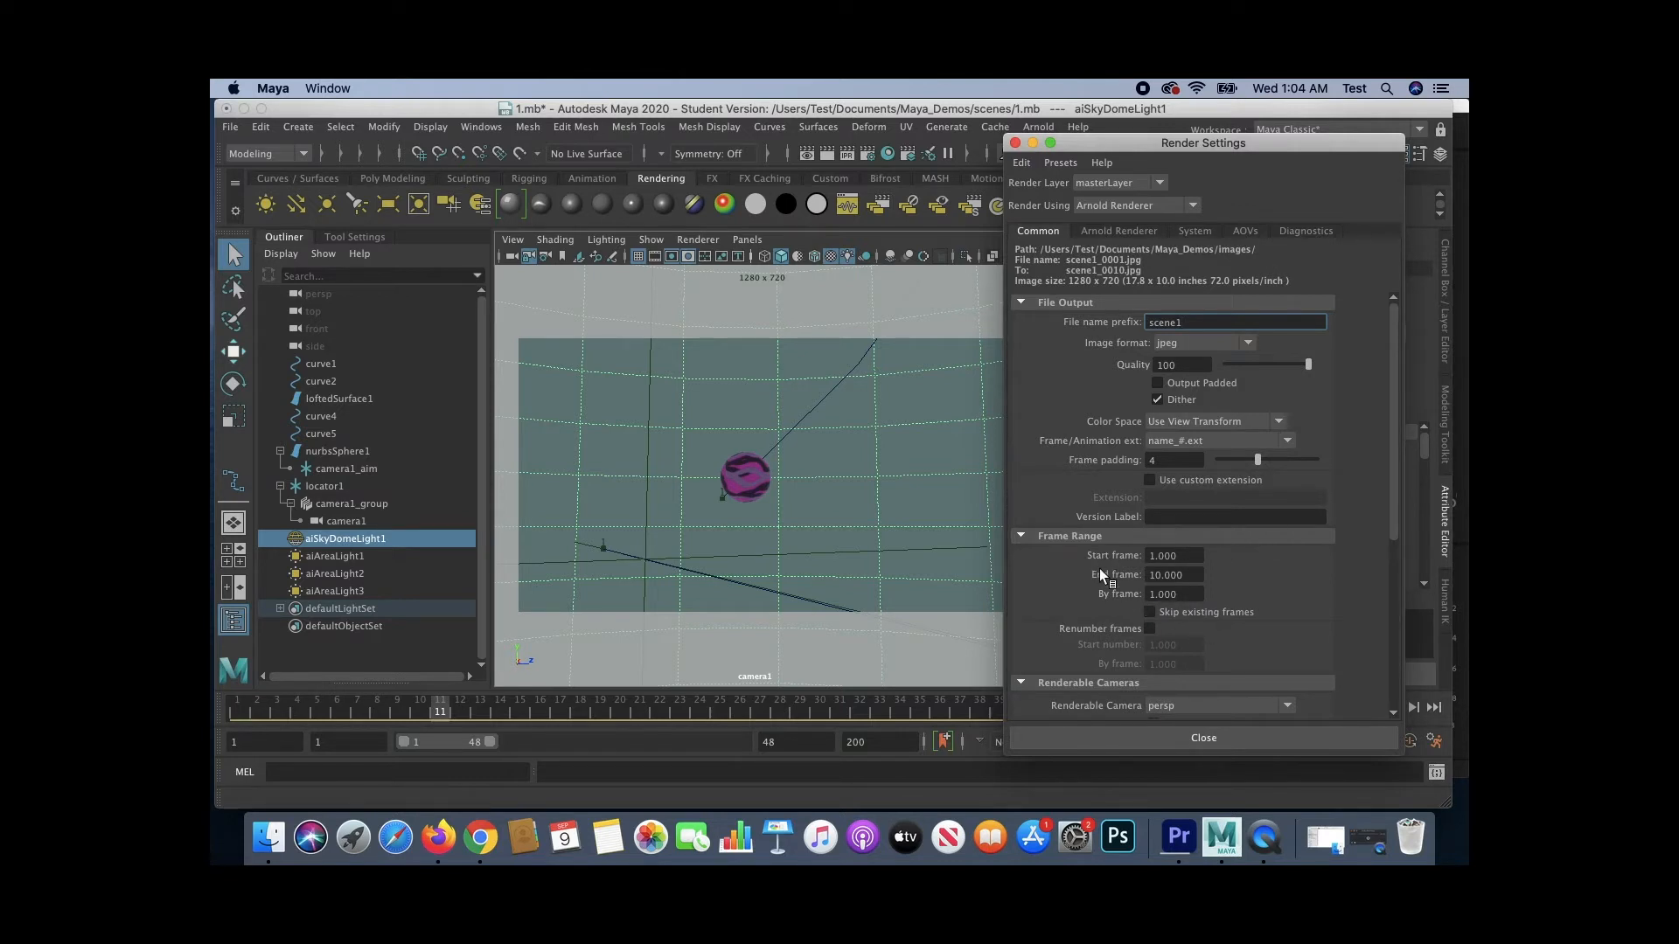
- Set the frame range end frame to 48
drag(1198, 572, 1140, 574)
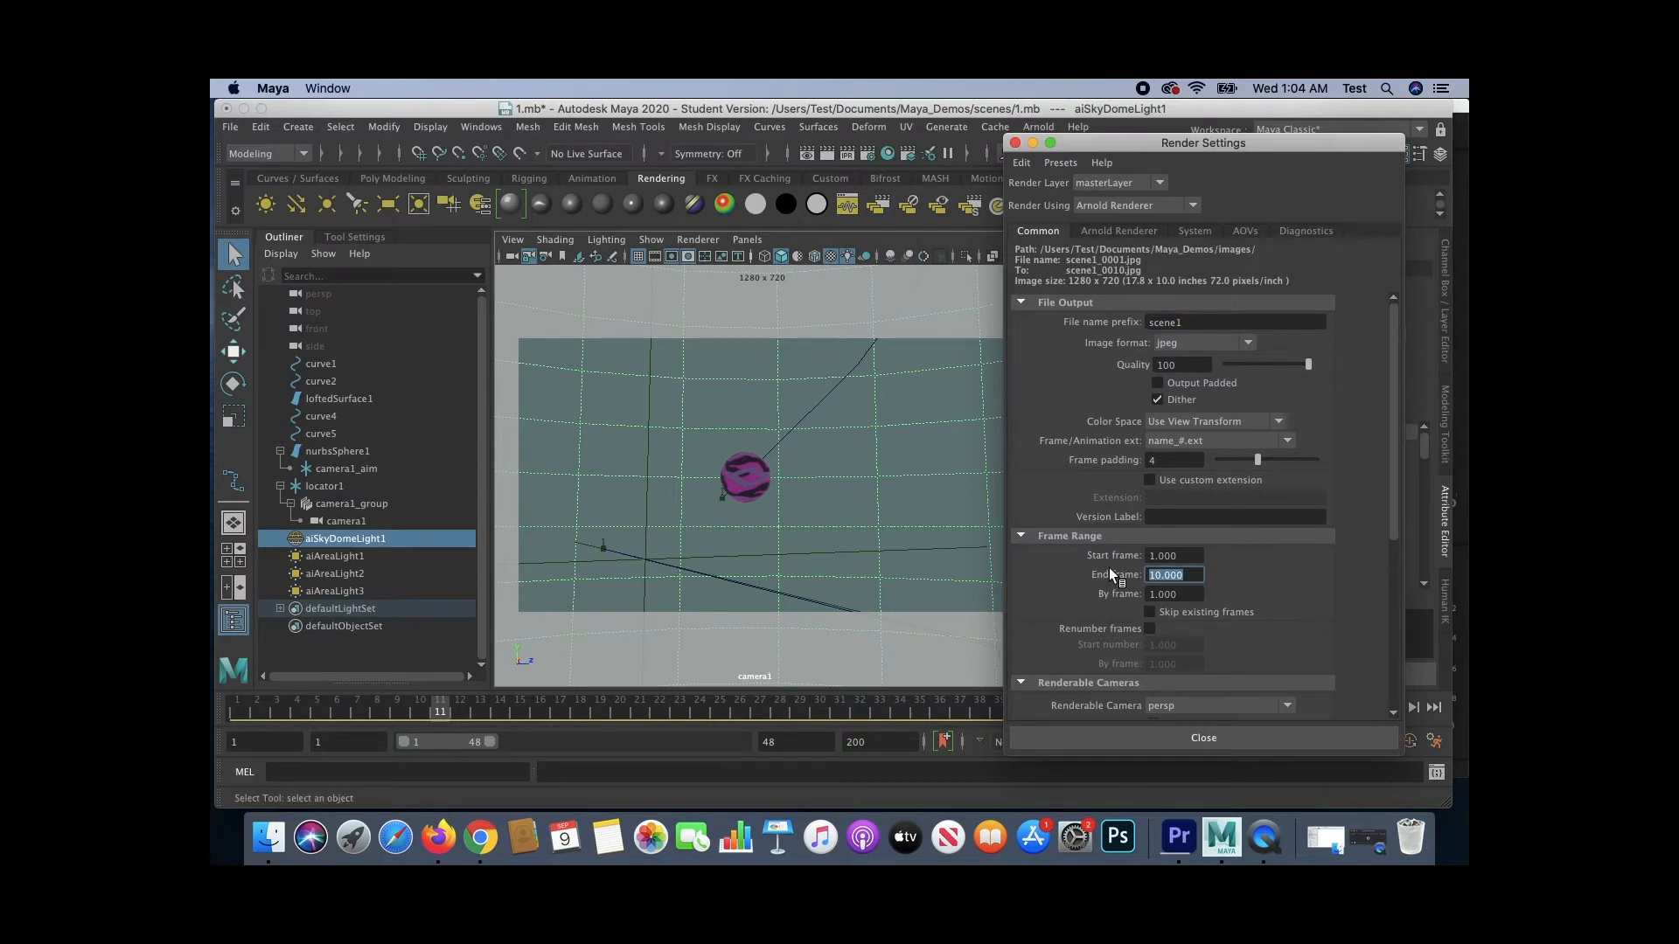
text(48)
key(Return)
- Set the renderable camera to camera1 and close Render Settings
scroll(1283, 628, down, 3)
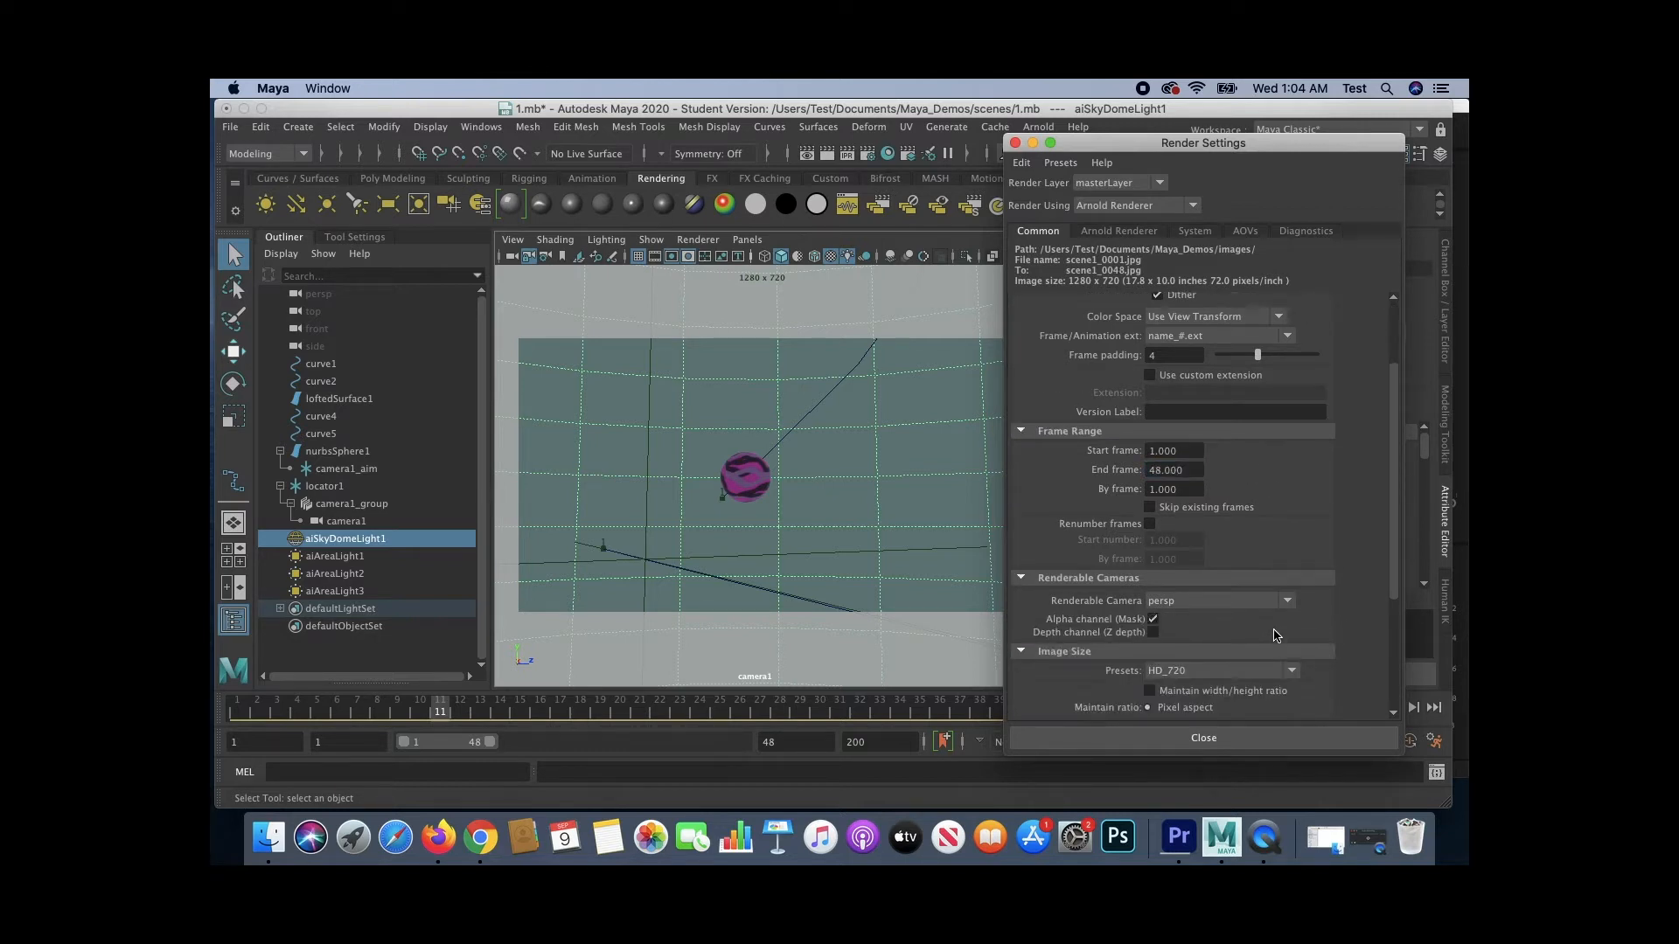
click(1206, 605)
click(1216, 645)
scroll(1267, 520, down, 3)
scroll(1256, 582, up, 6)
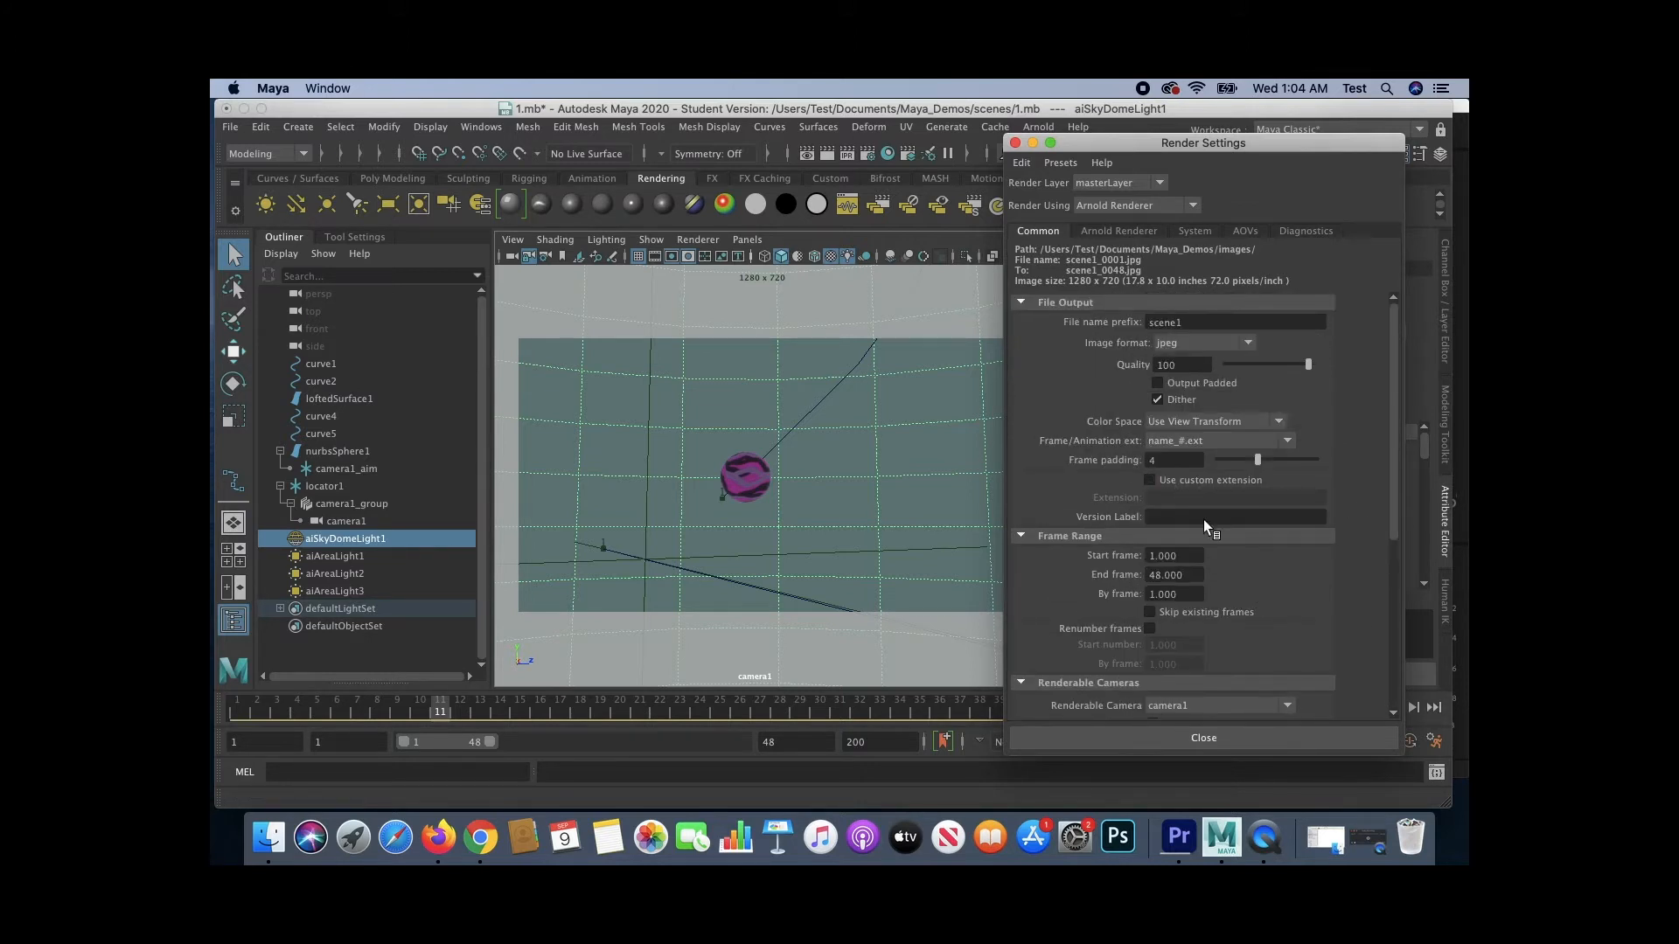
click(1127, 740)
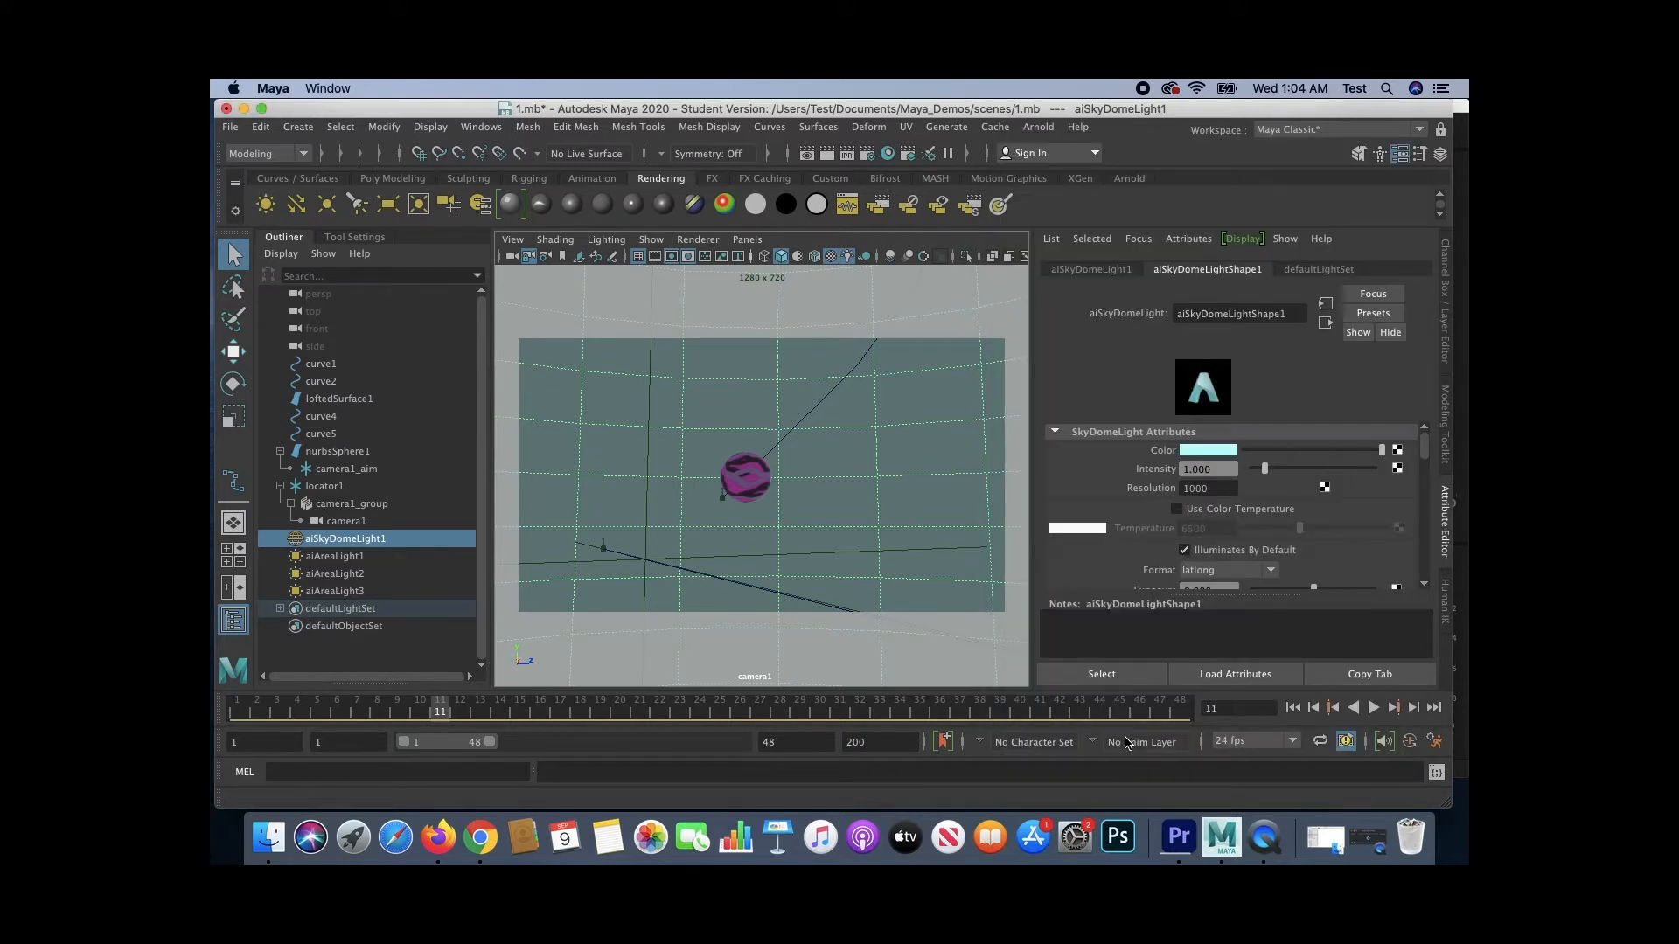
- Open the Render View window and reposition it on screen
click(809, 160)
drag(887, 211, 952, 158)
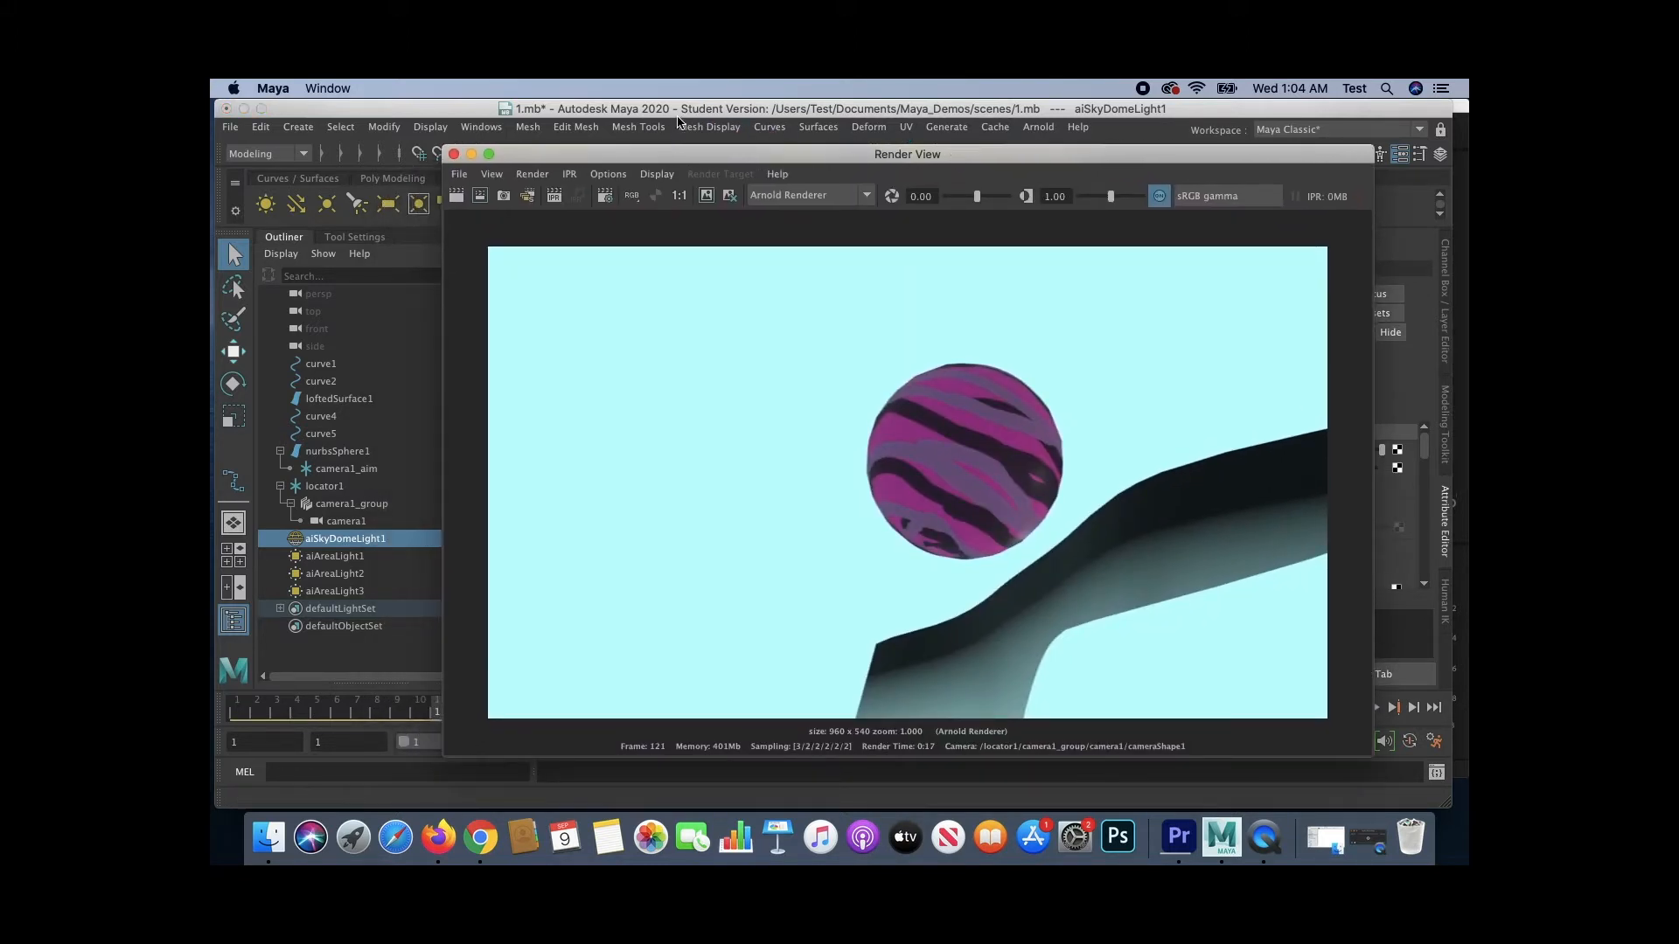
drag(617, 157, 611, 149)
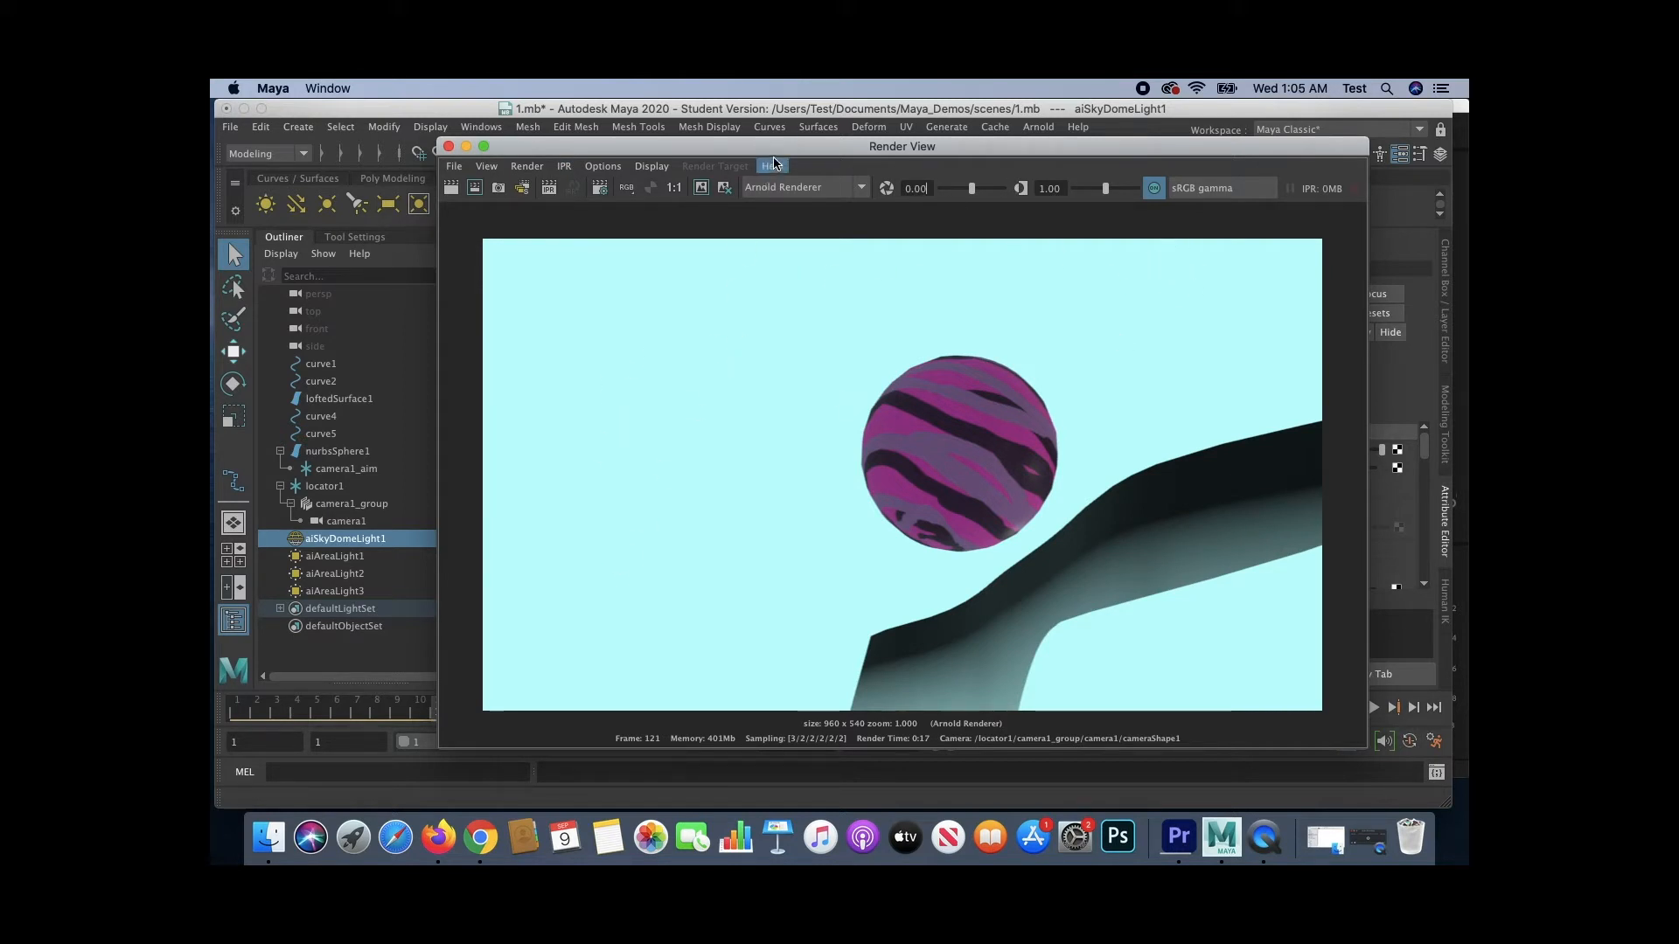
drag(644, 153, 666, 158)
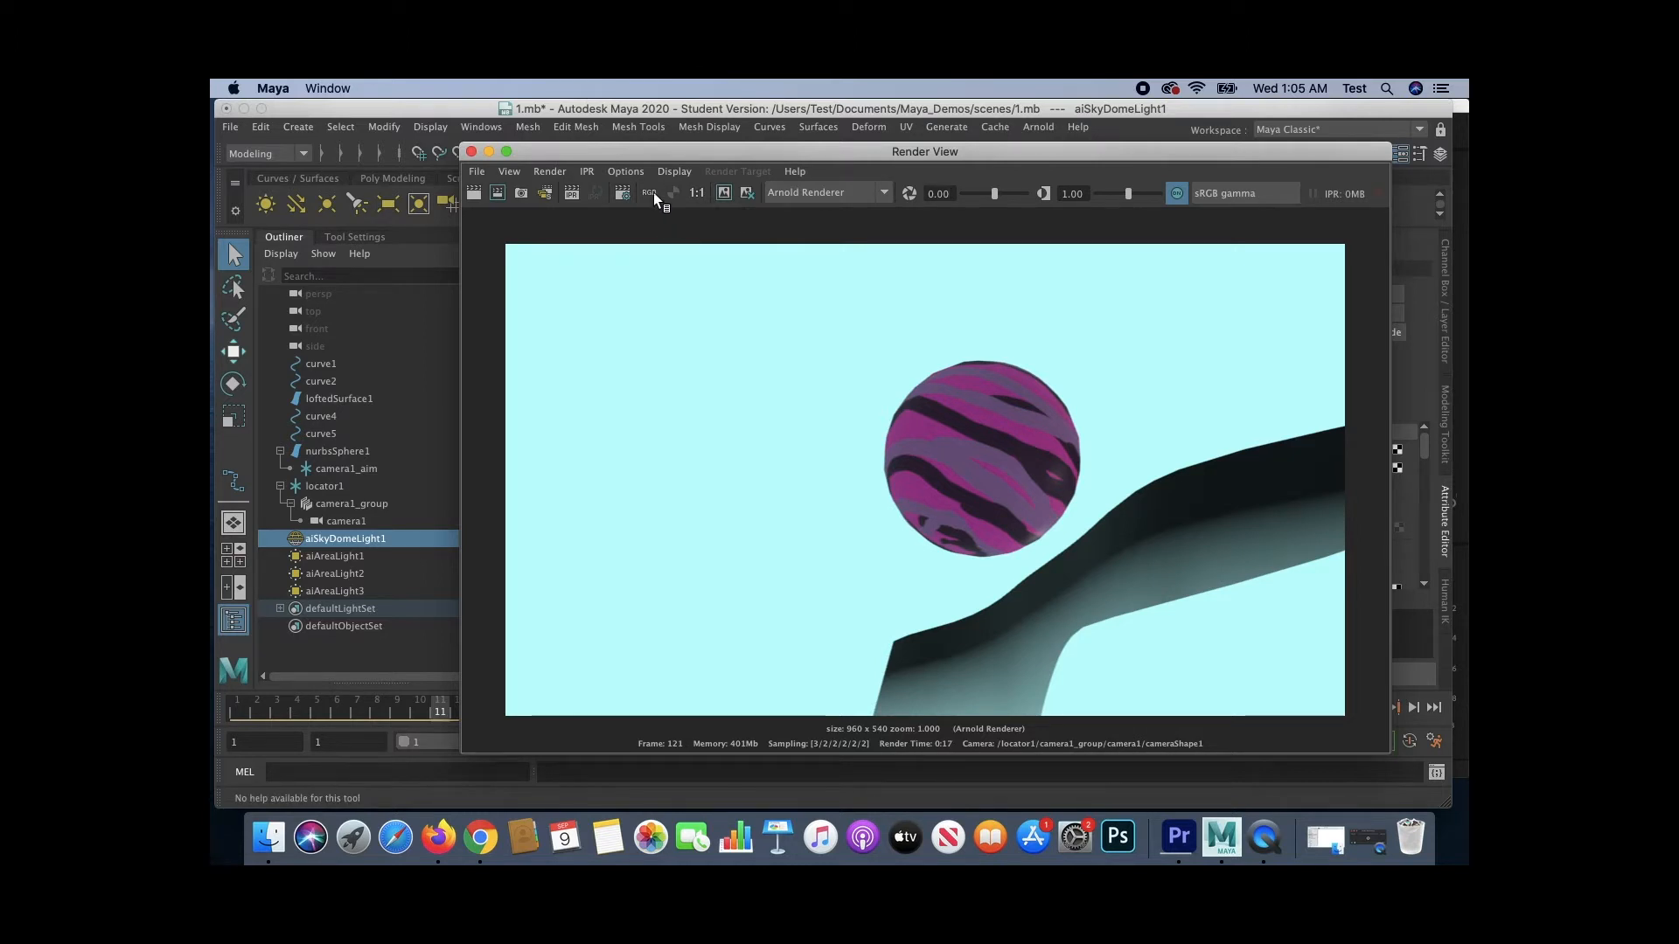
- Render the current frame in the Render View using Arnold Renderer
click(549, 173)
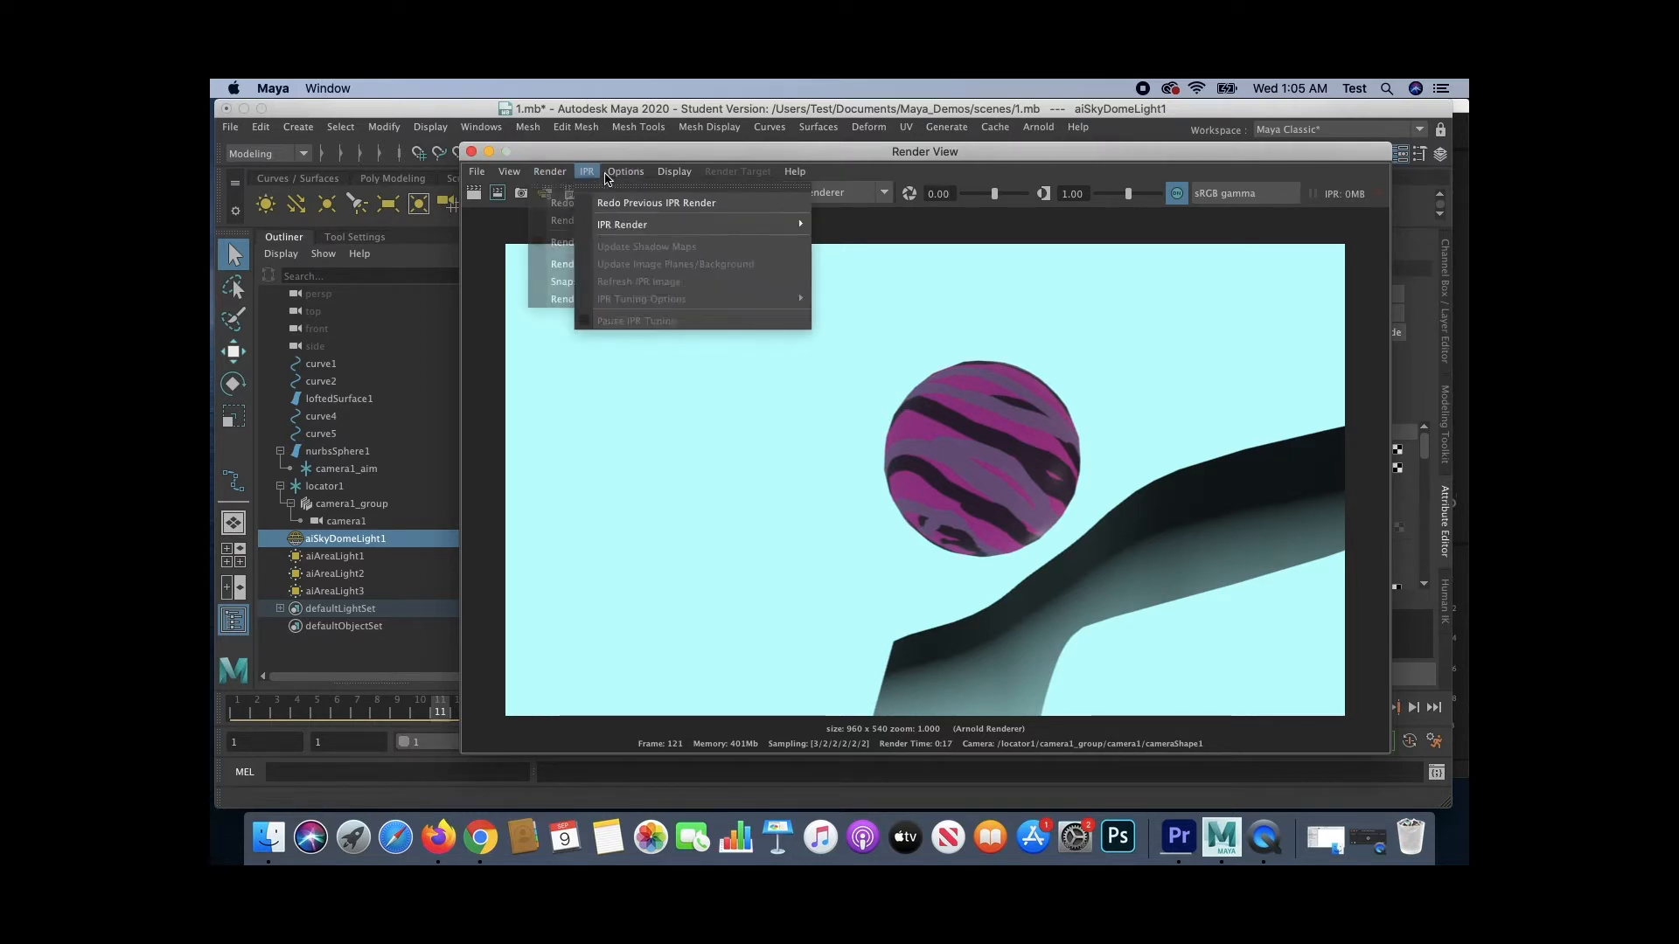
mouse_move(625, 172)
mouse_move(632, 218)
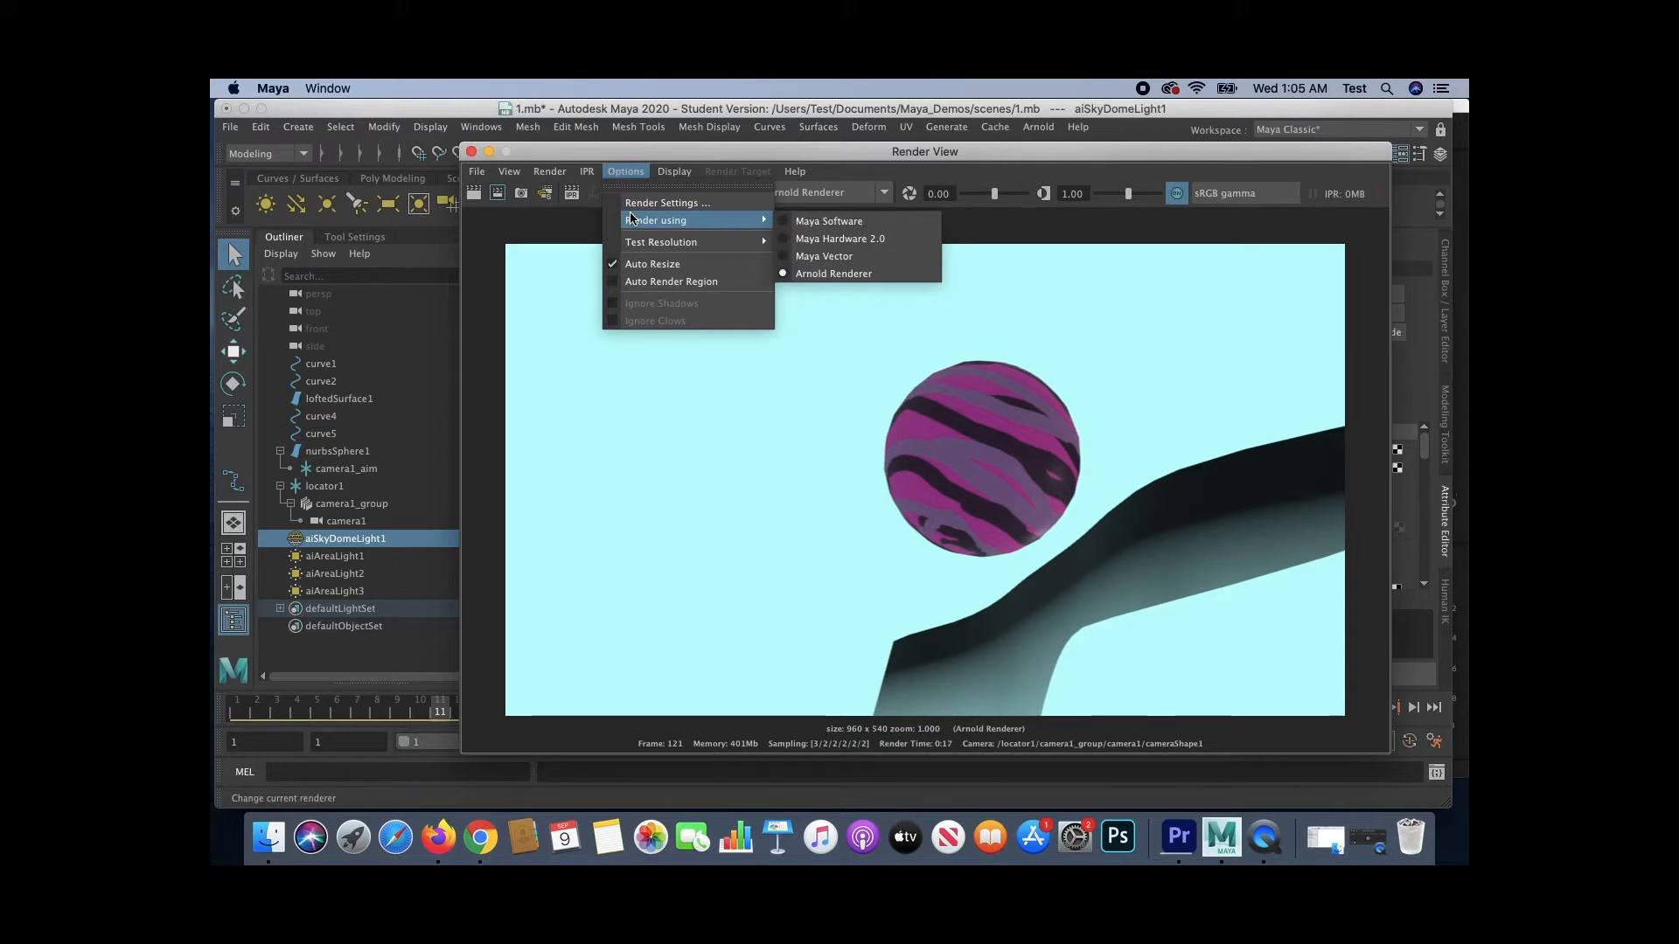
mouse_move(549, 173)
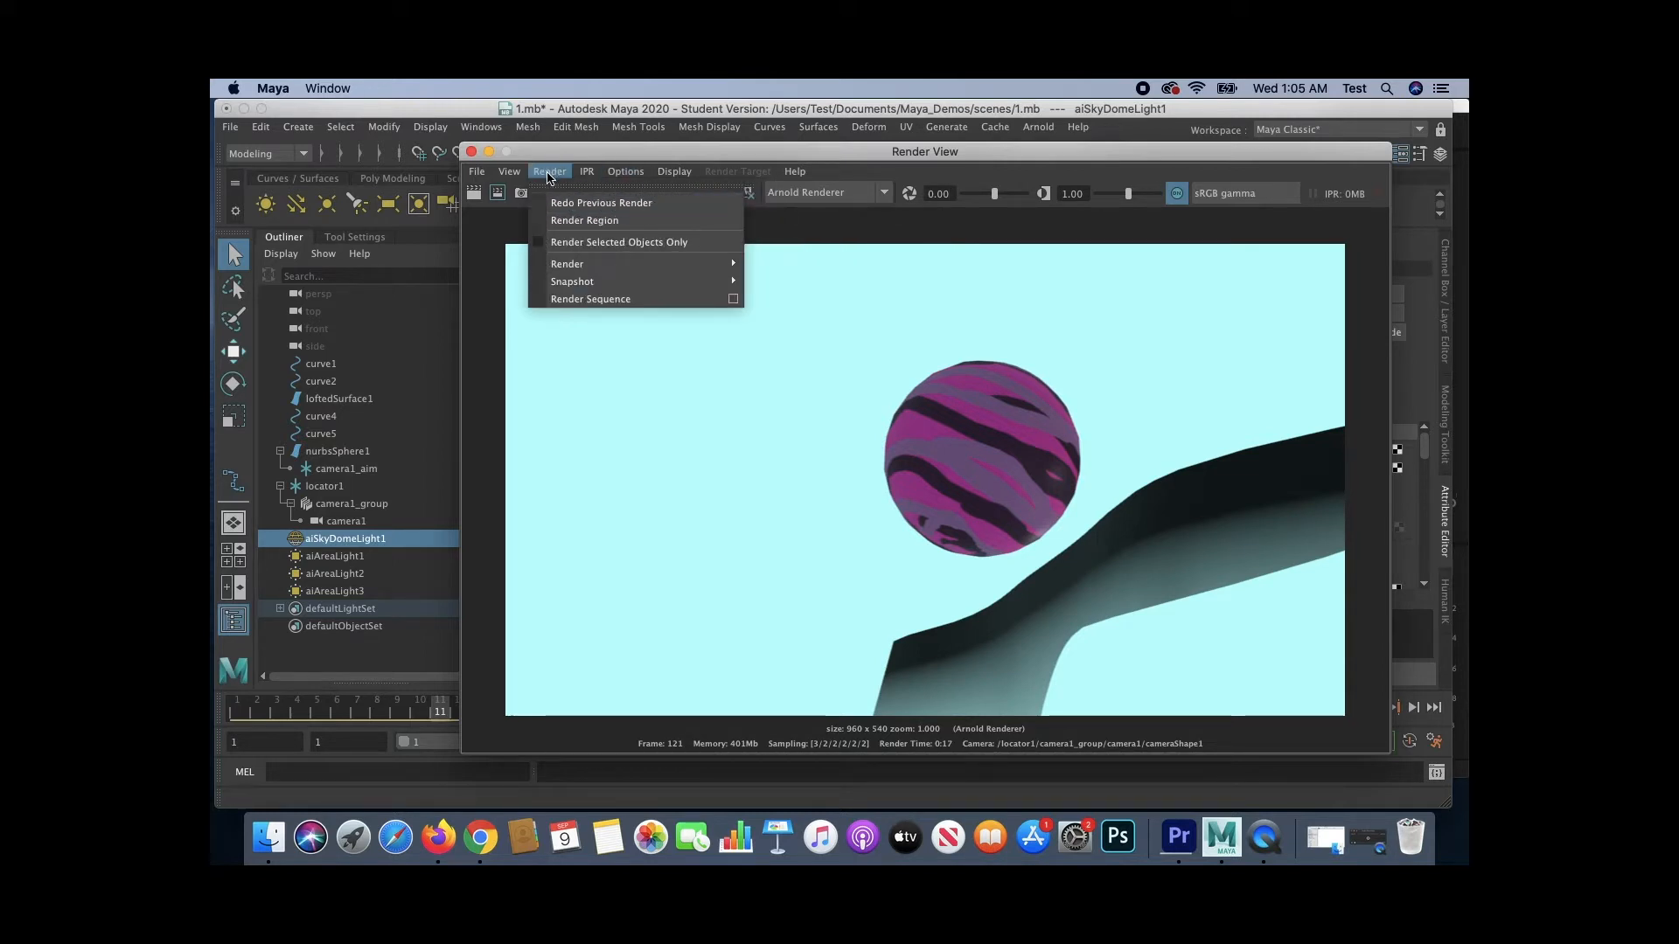
mouse_move(564, 273)
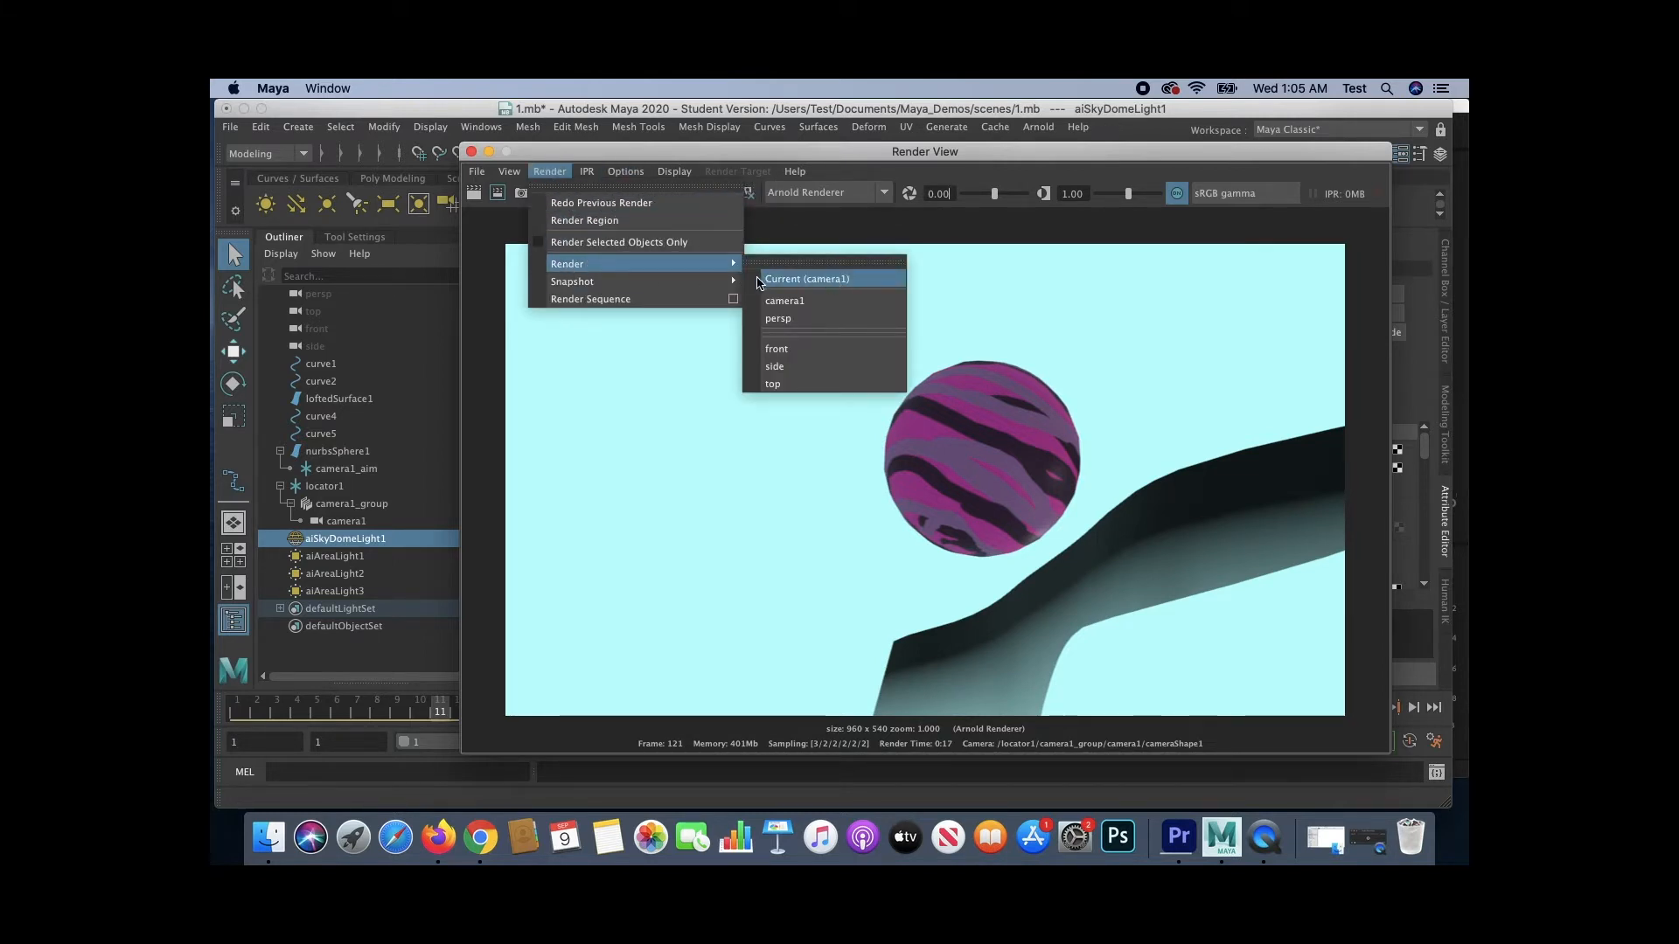
click(781, 320)
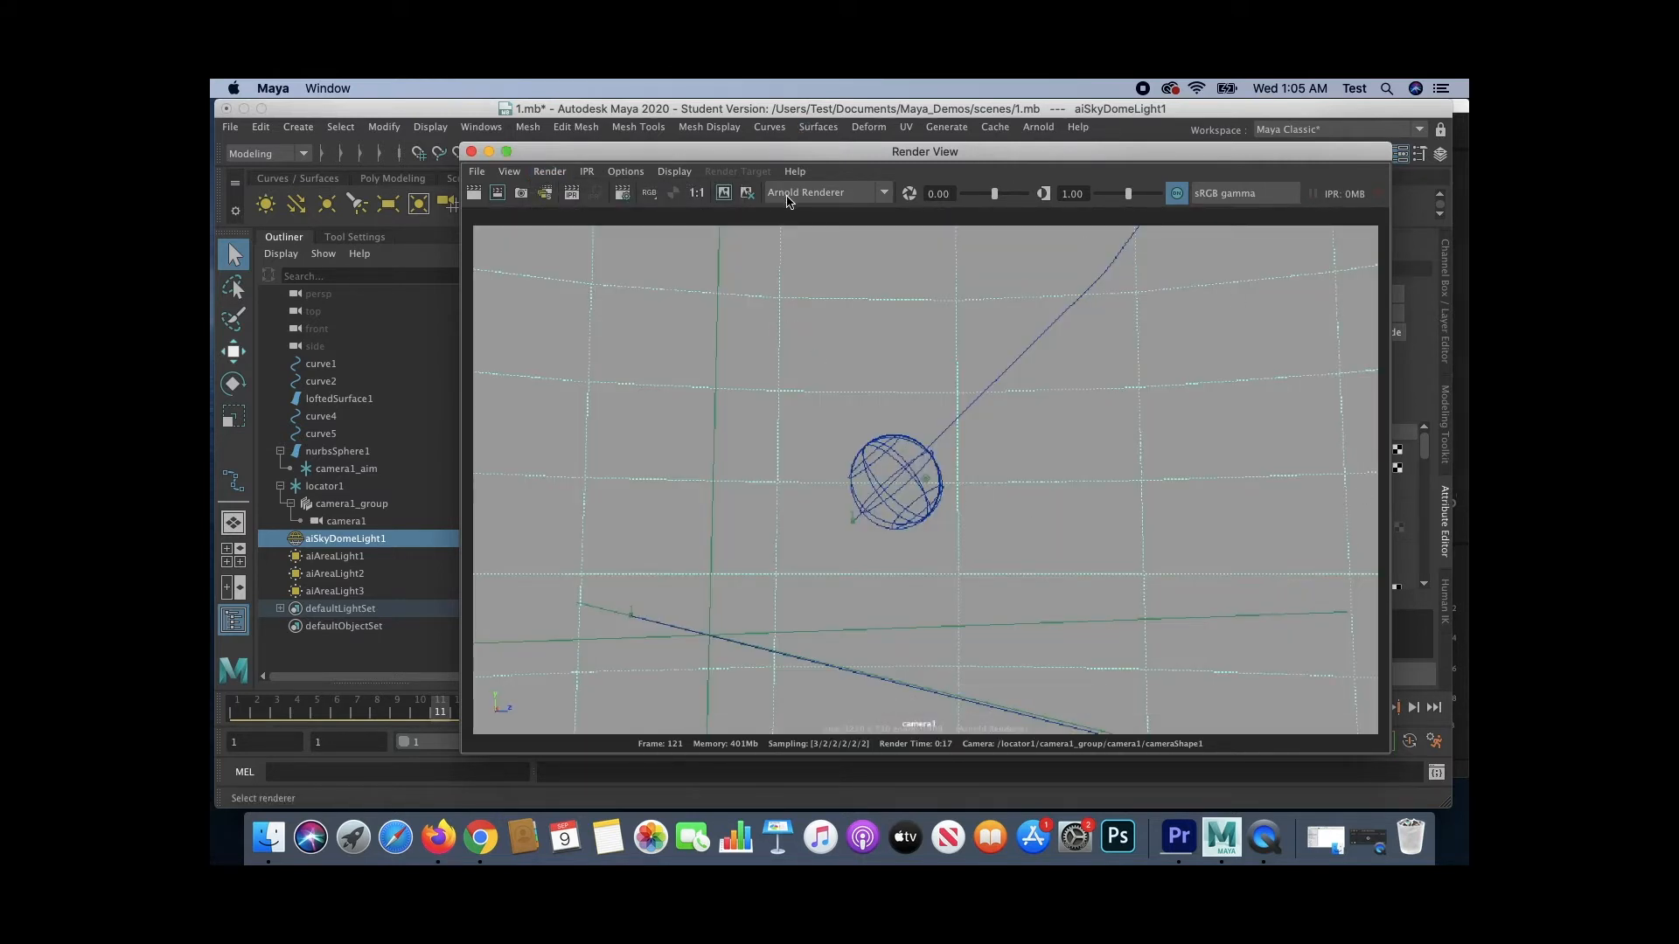
click(821, 194)
click(817, 266)
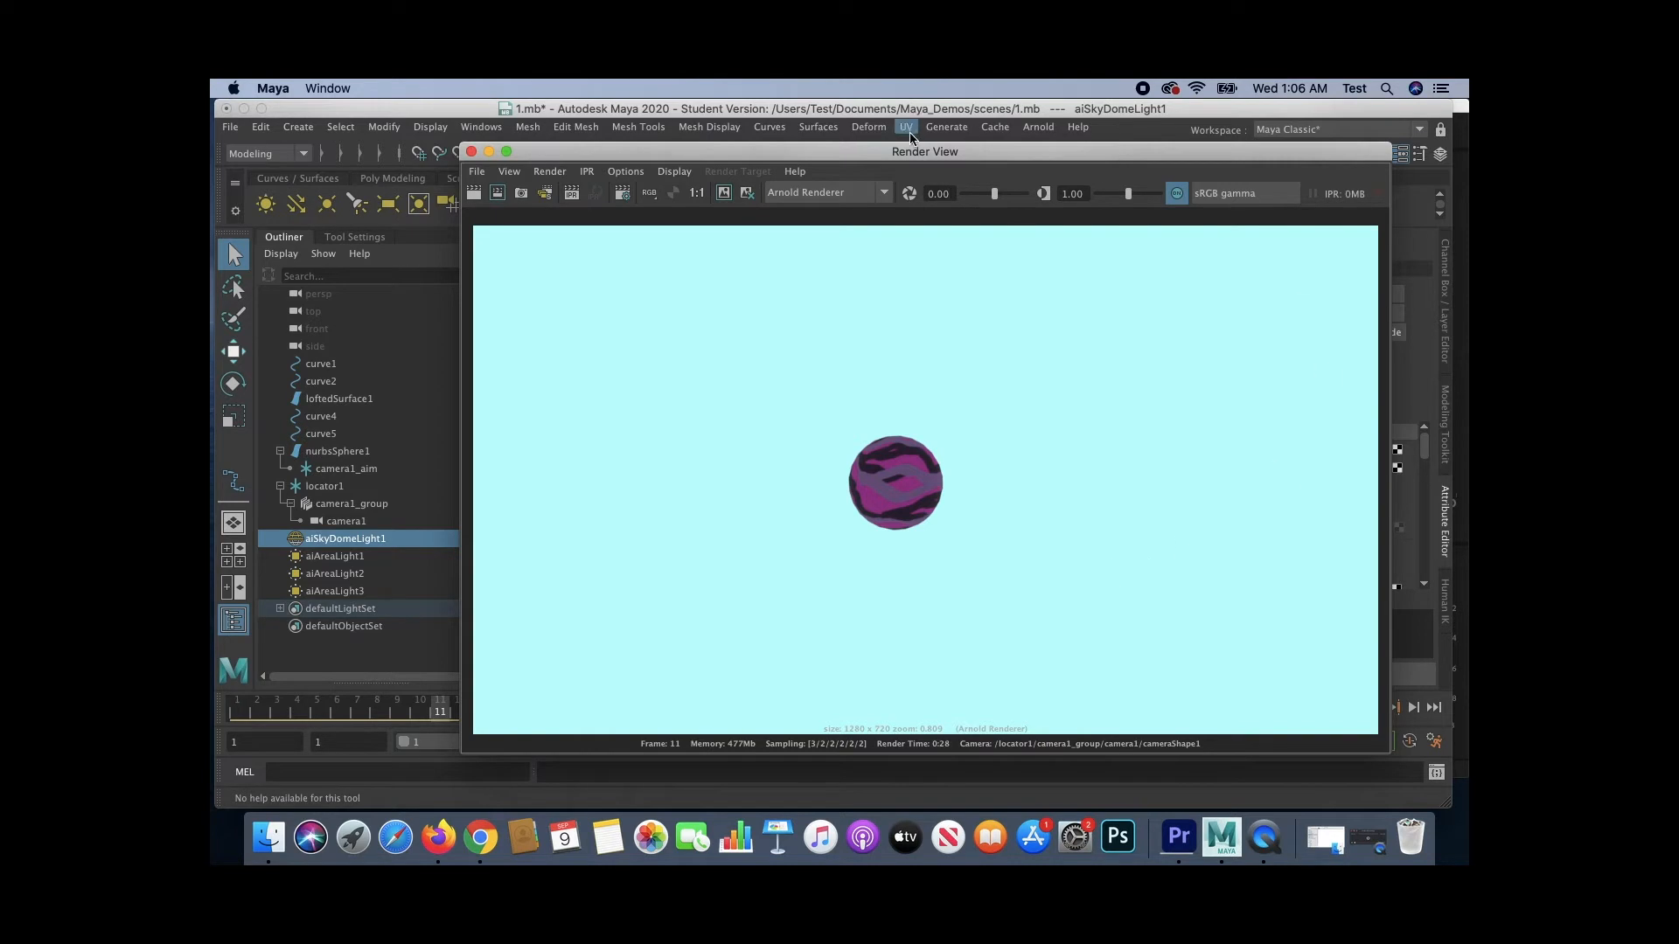
- Open Render Settings from the Render View and review the frame range, camera and image size
click(623, 190)
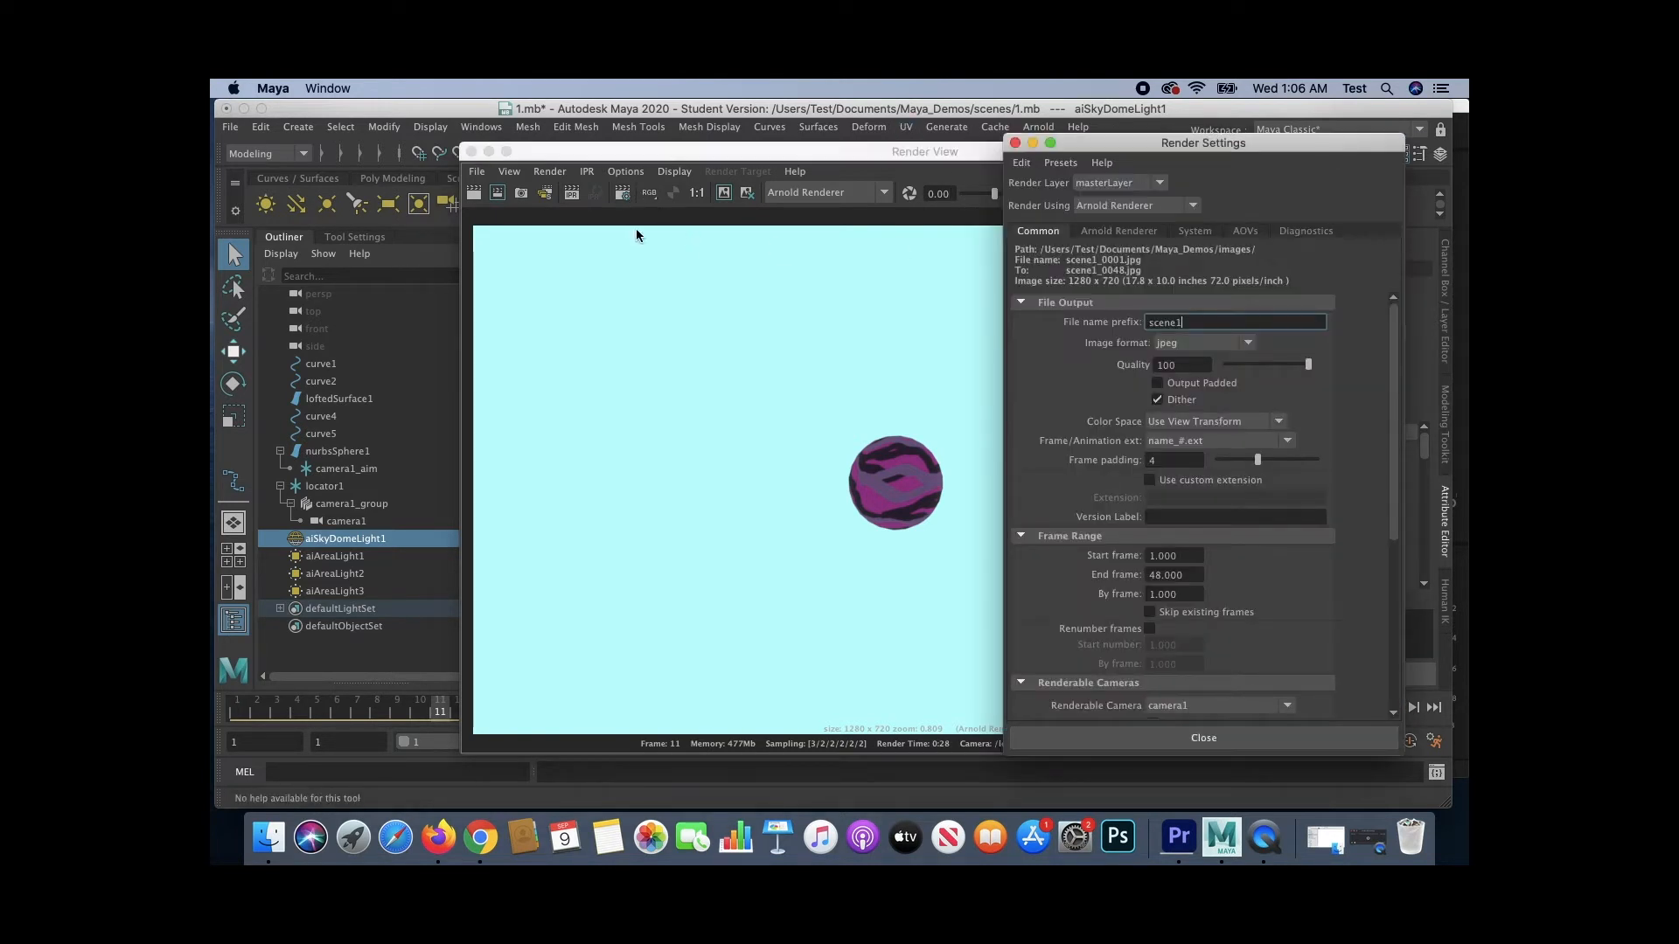
scroll(1172, 633, down, 2)
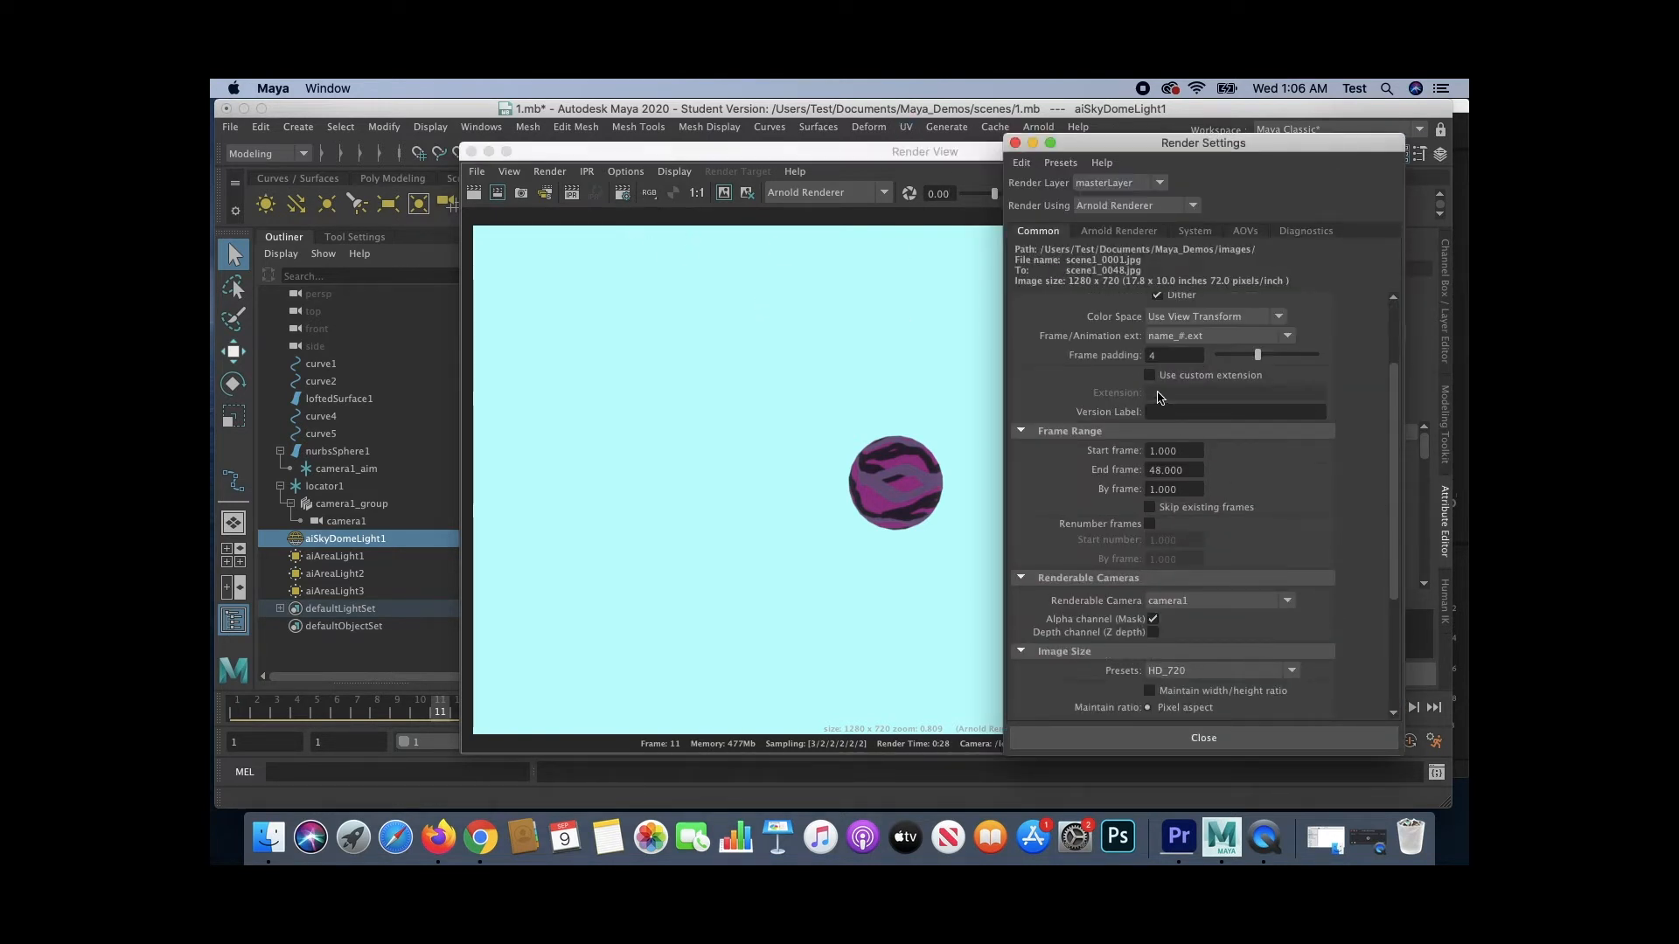
scroll(1195, 543, down, 1)
scroll(1195, 542, down, 2)
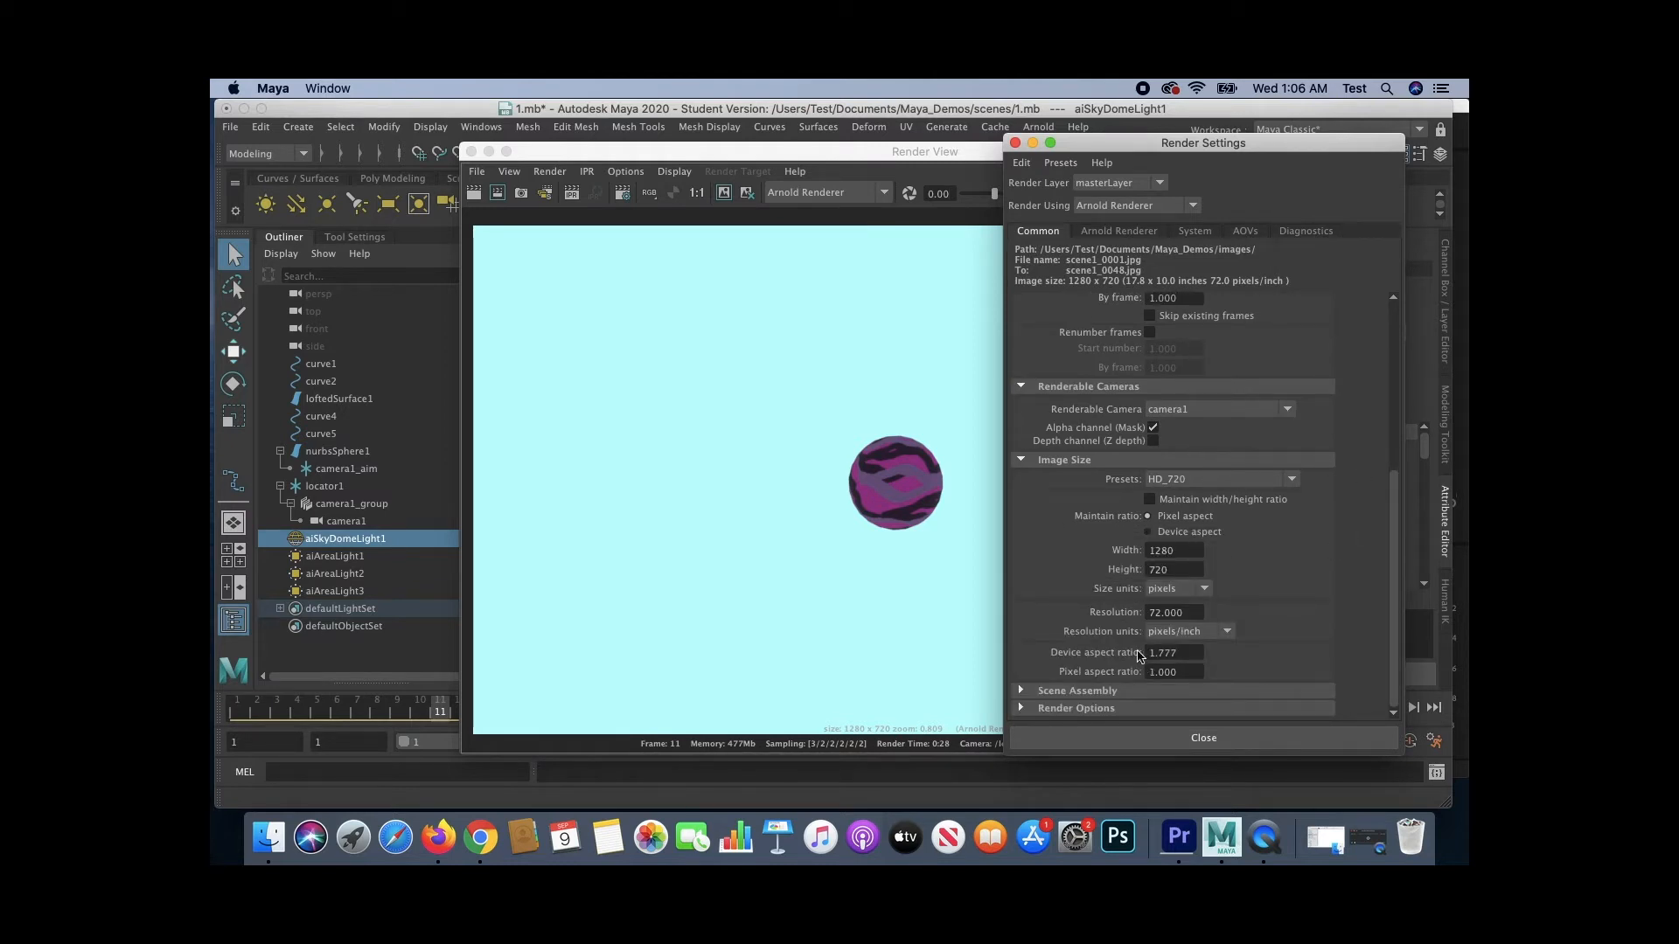
- Close Render Settings and render the full animation sequence from the Render View
scroll(1132, 574, up, 4)
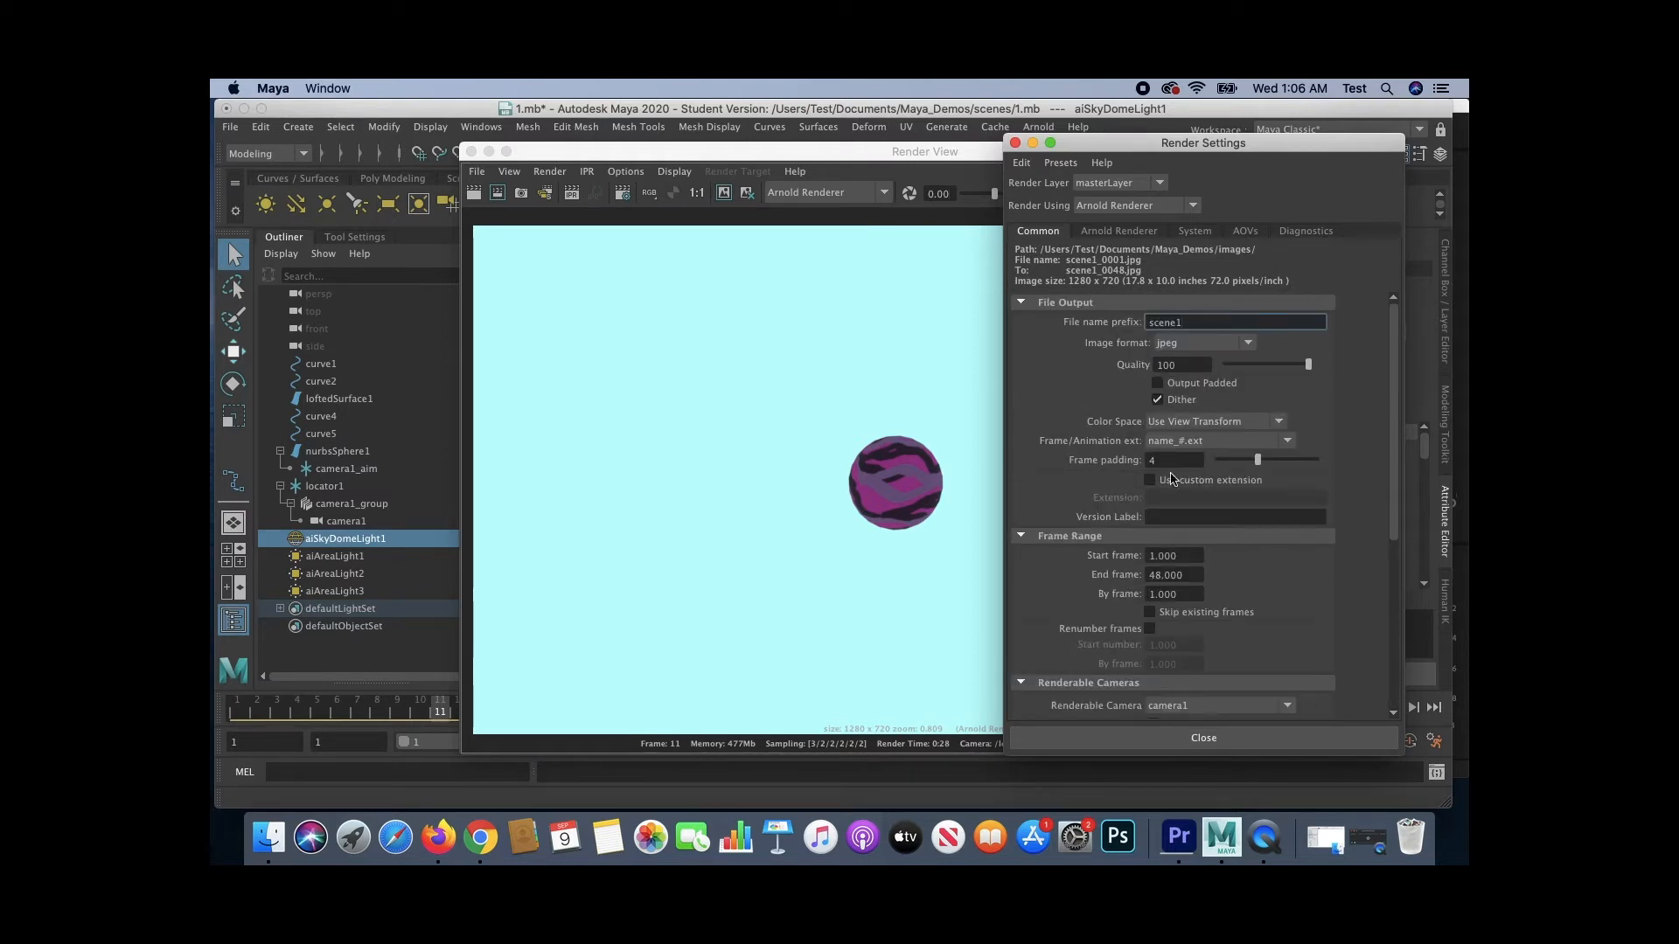
click(1014, 143)
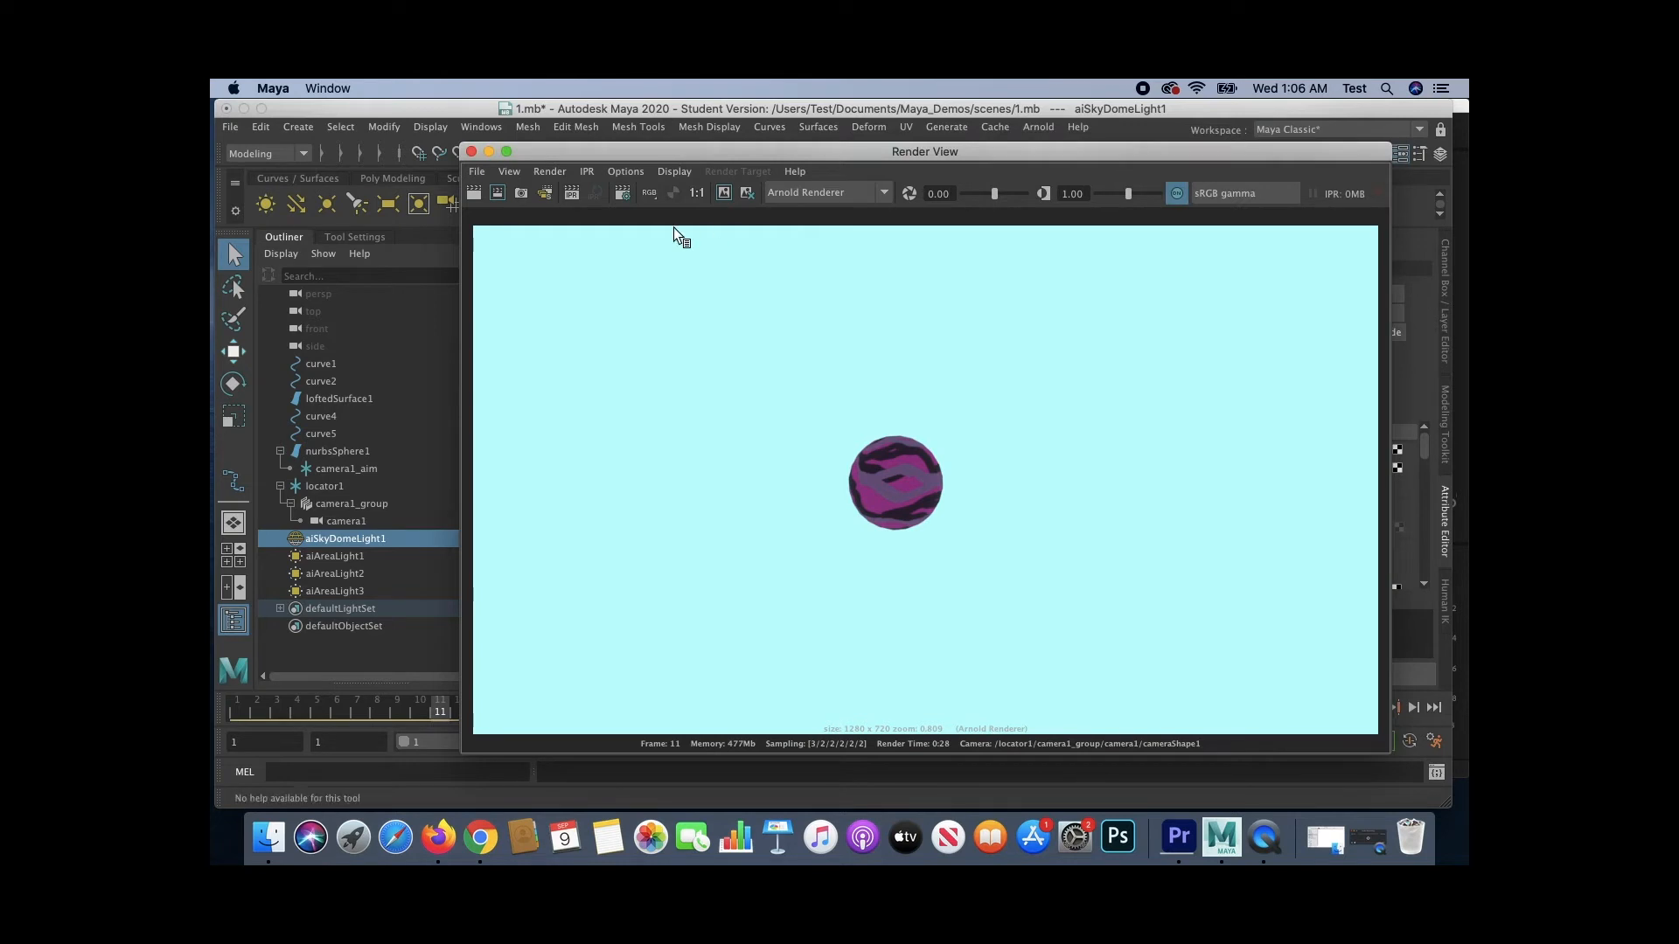
click(545, 191)
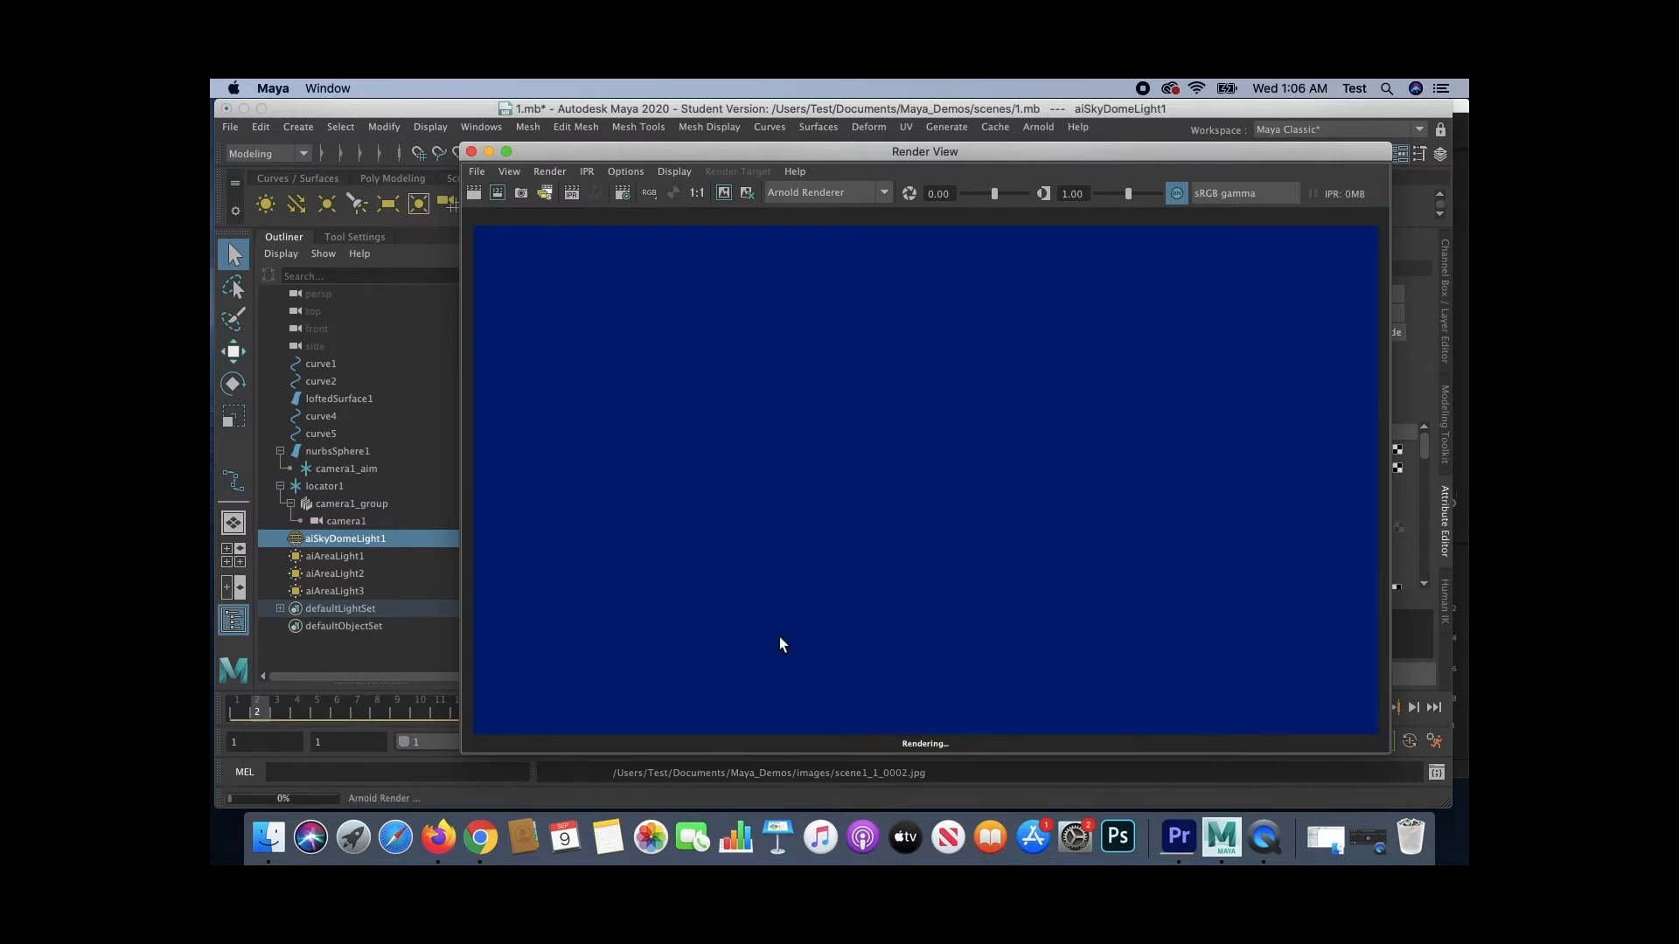
- Open Finder beside the Render View and browse to the images folder inside Documents > Maya_Demos
click(253, 850)
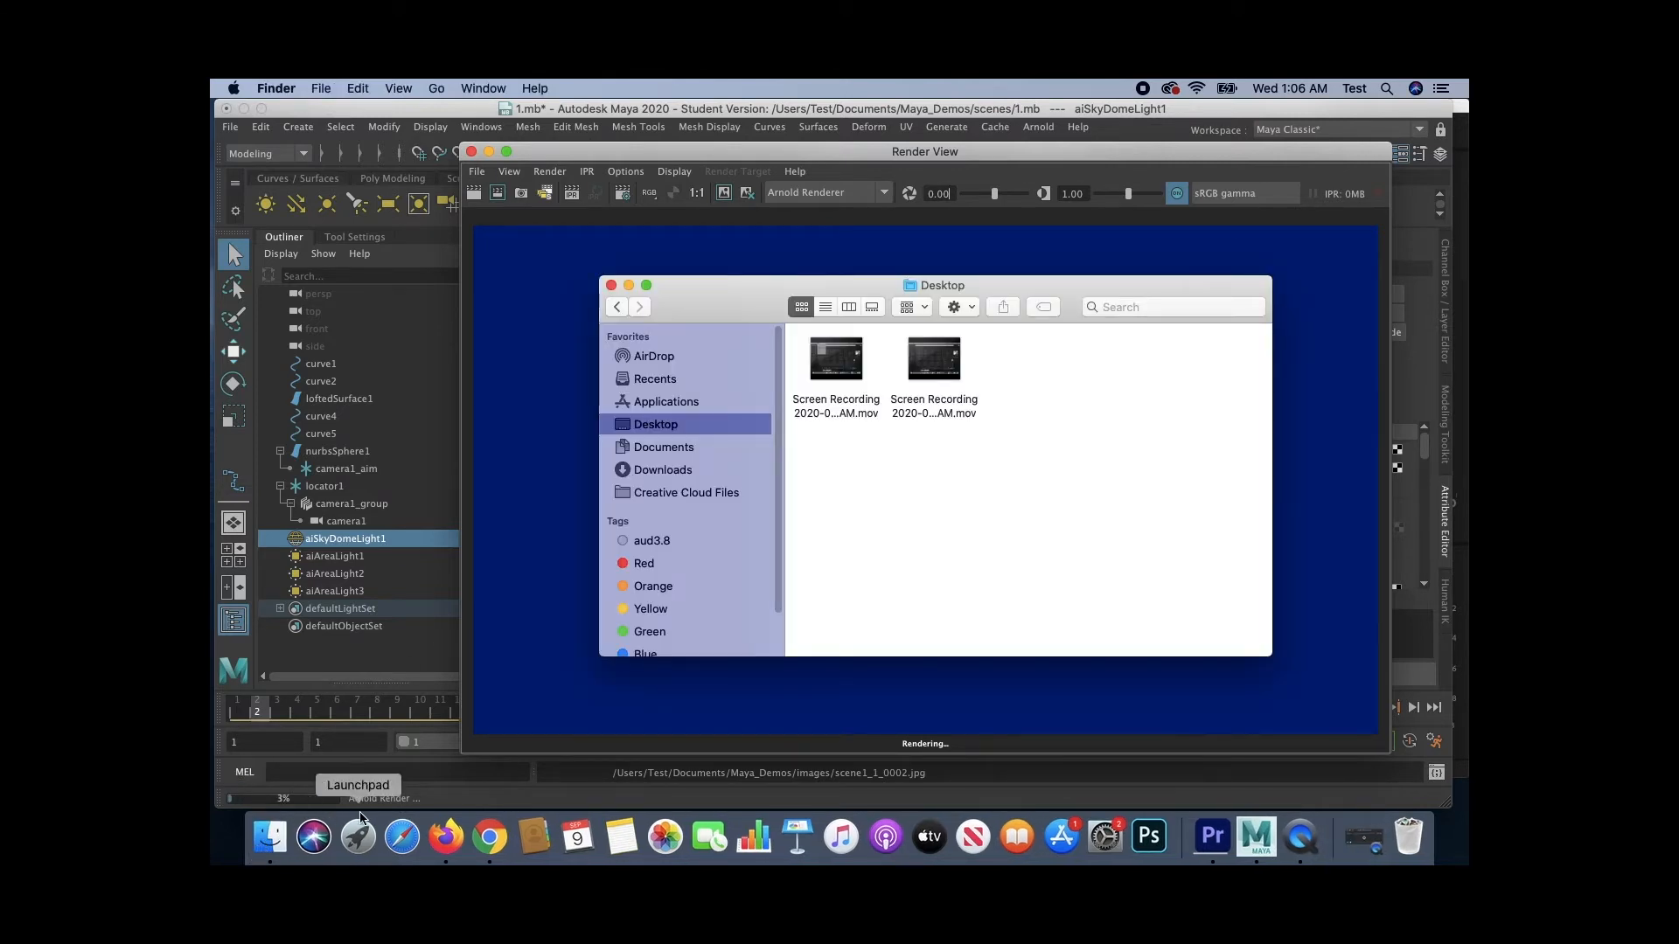
drag(801, 152, 1107, 93)
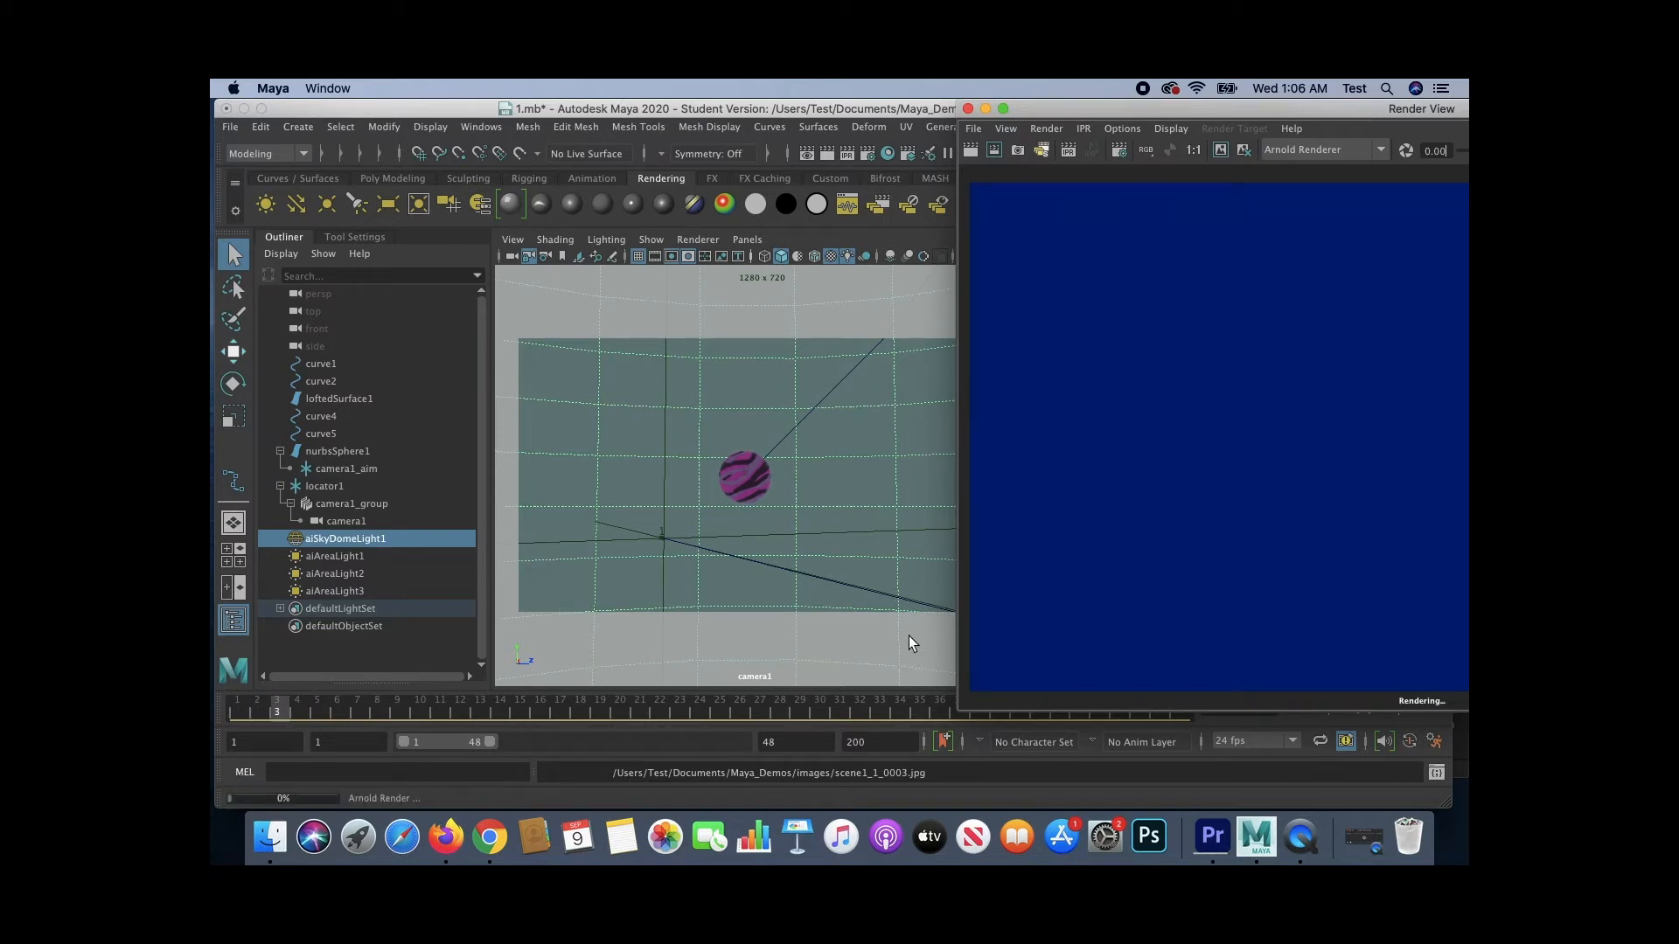
drag(1144, 115, 829, 90)
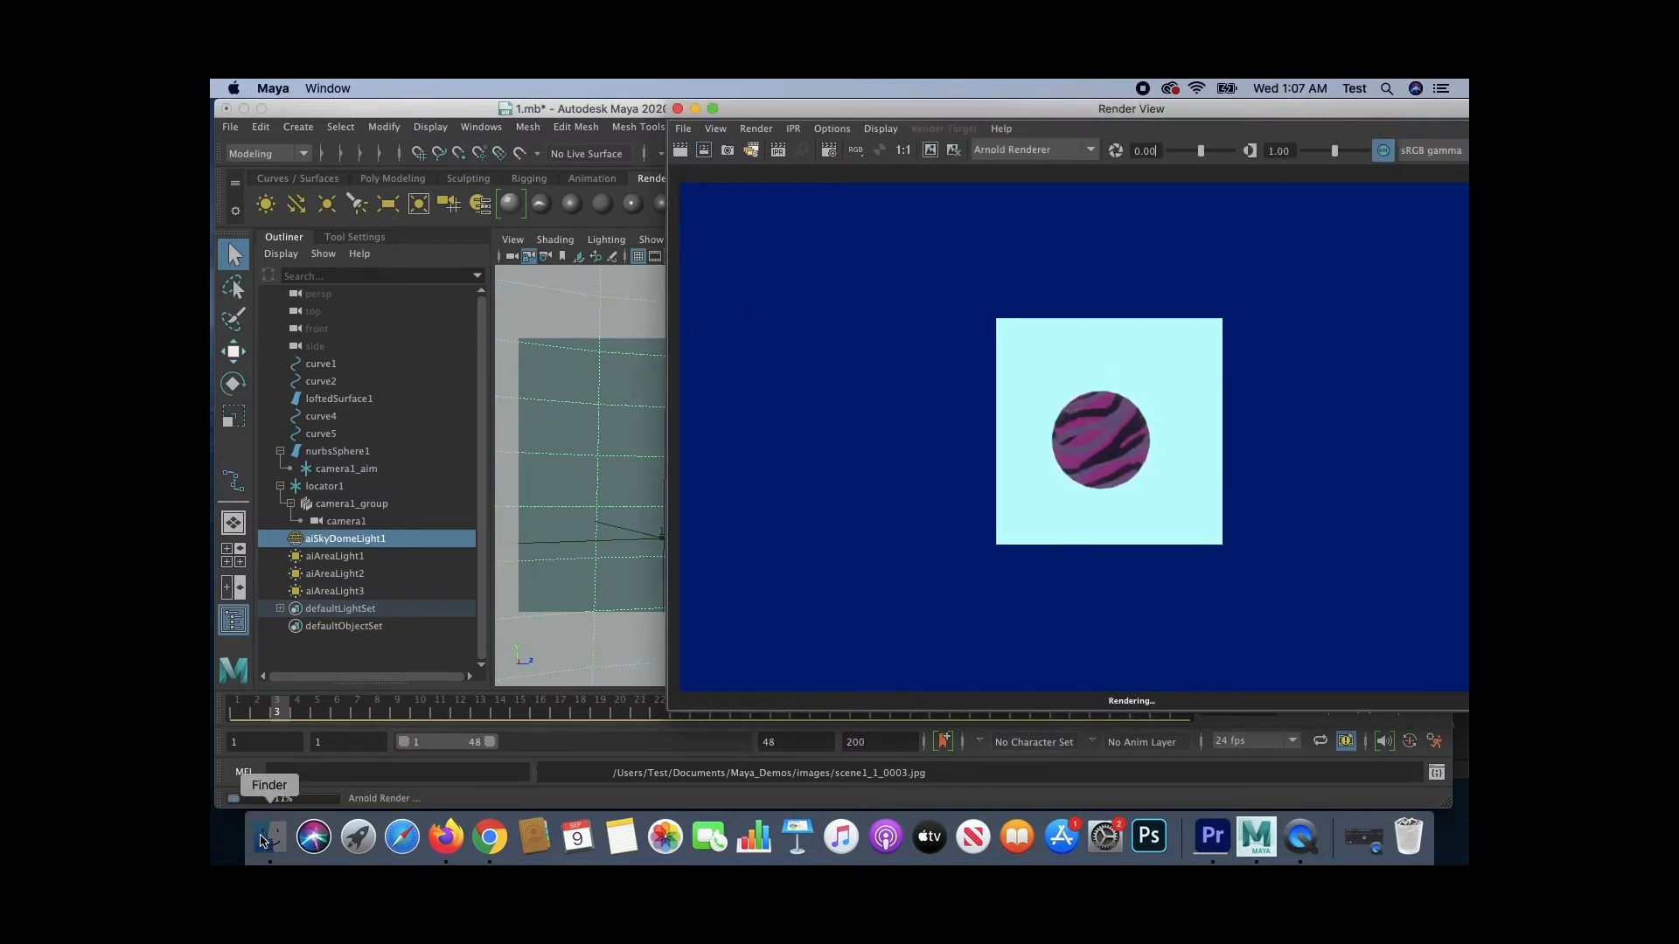
click(262, 841)
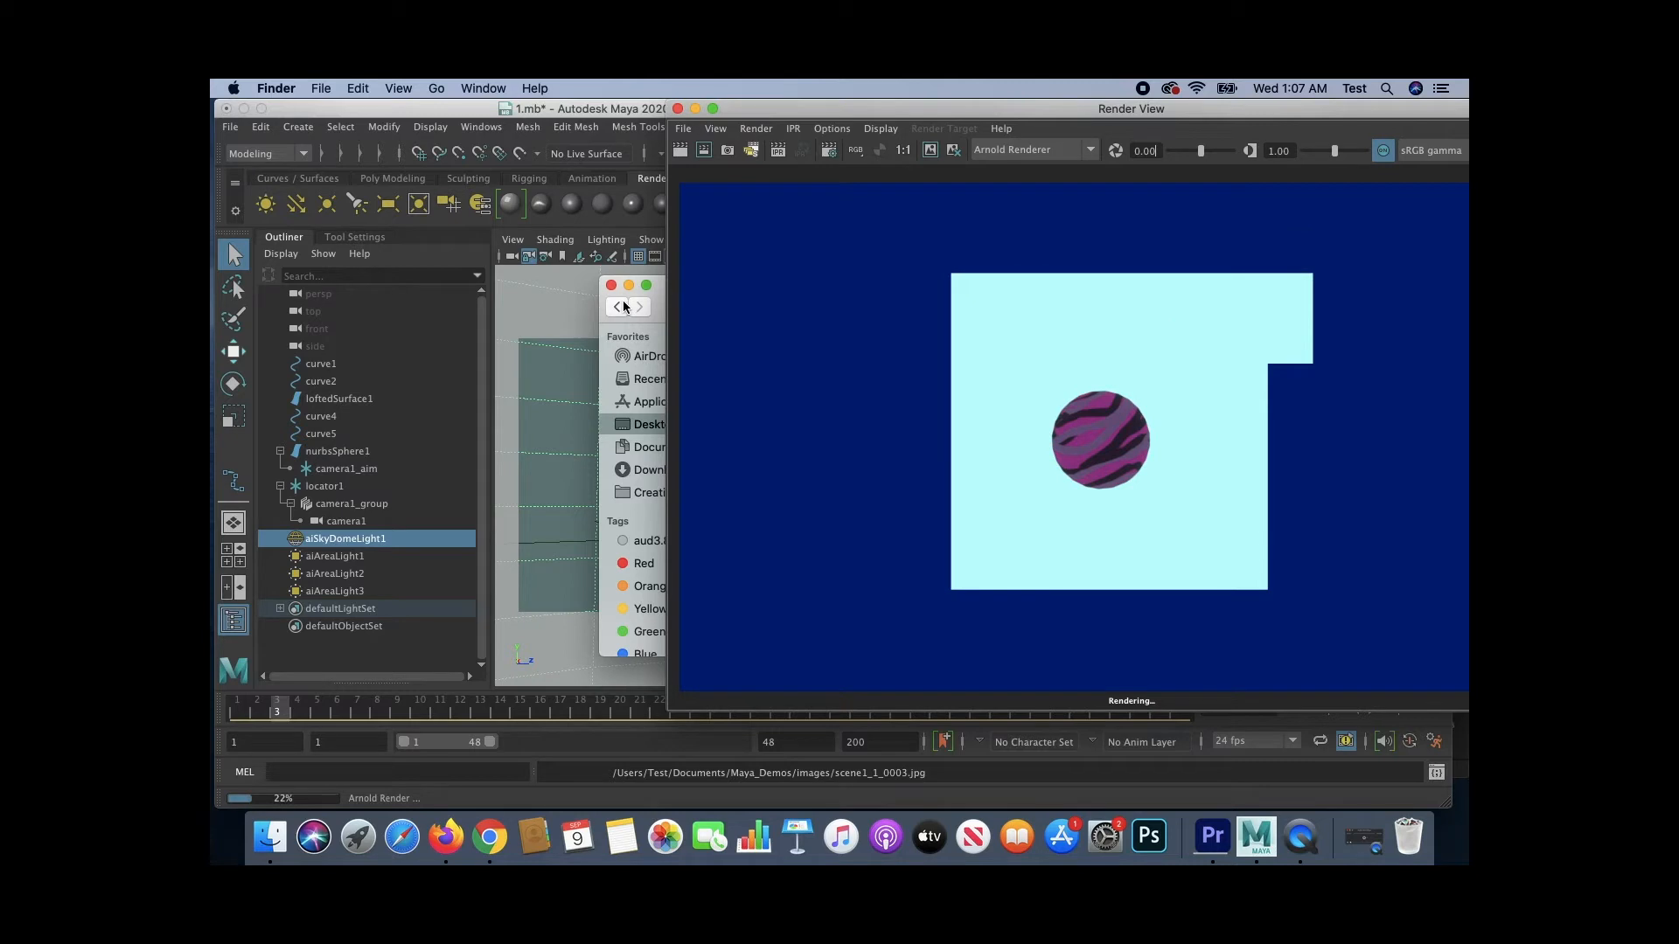
drag(656, 293, 346, 278)
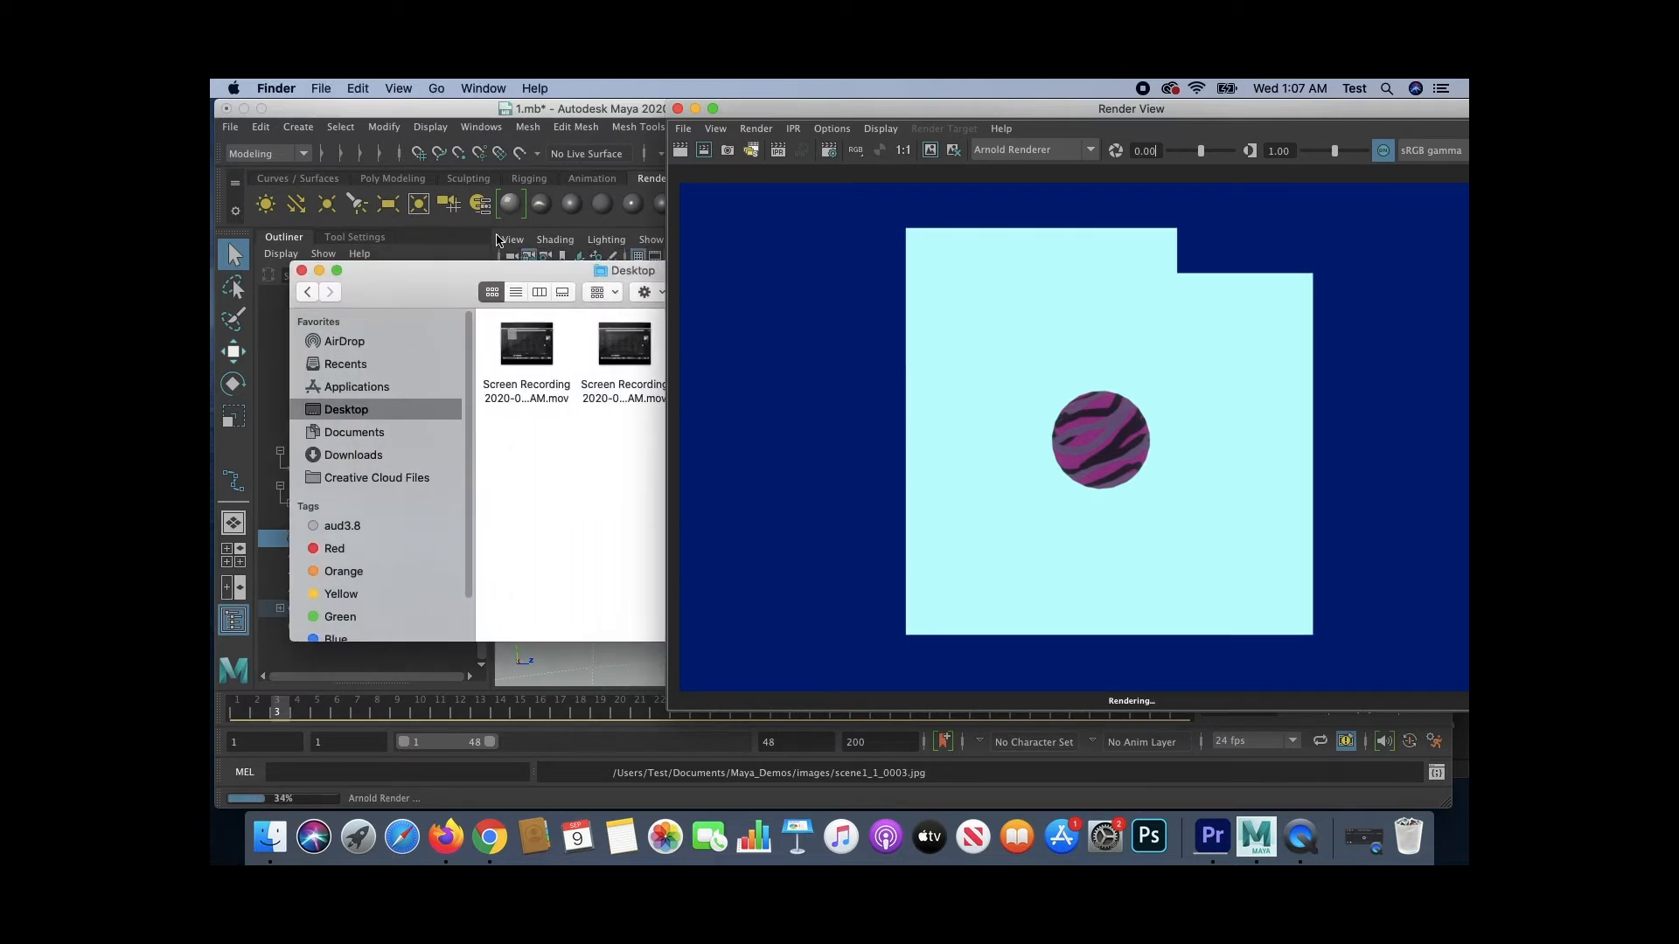
drag(733, 107, 1128, 109)
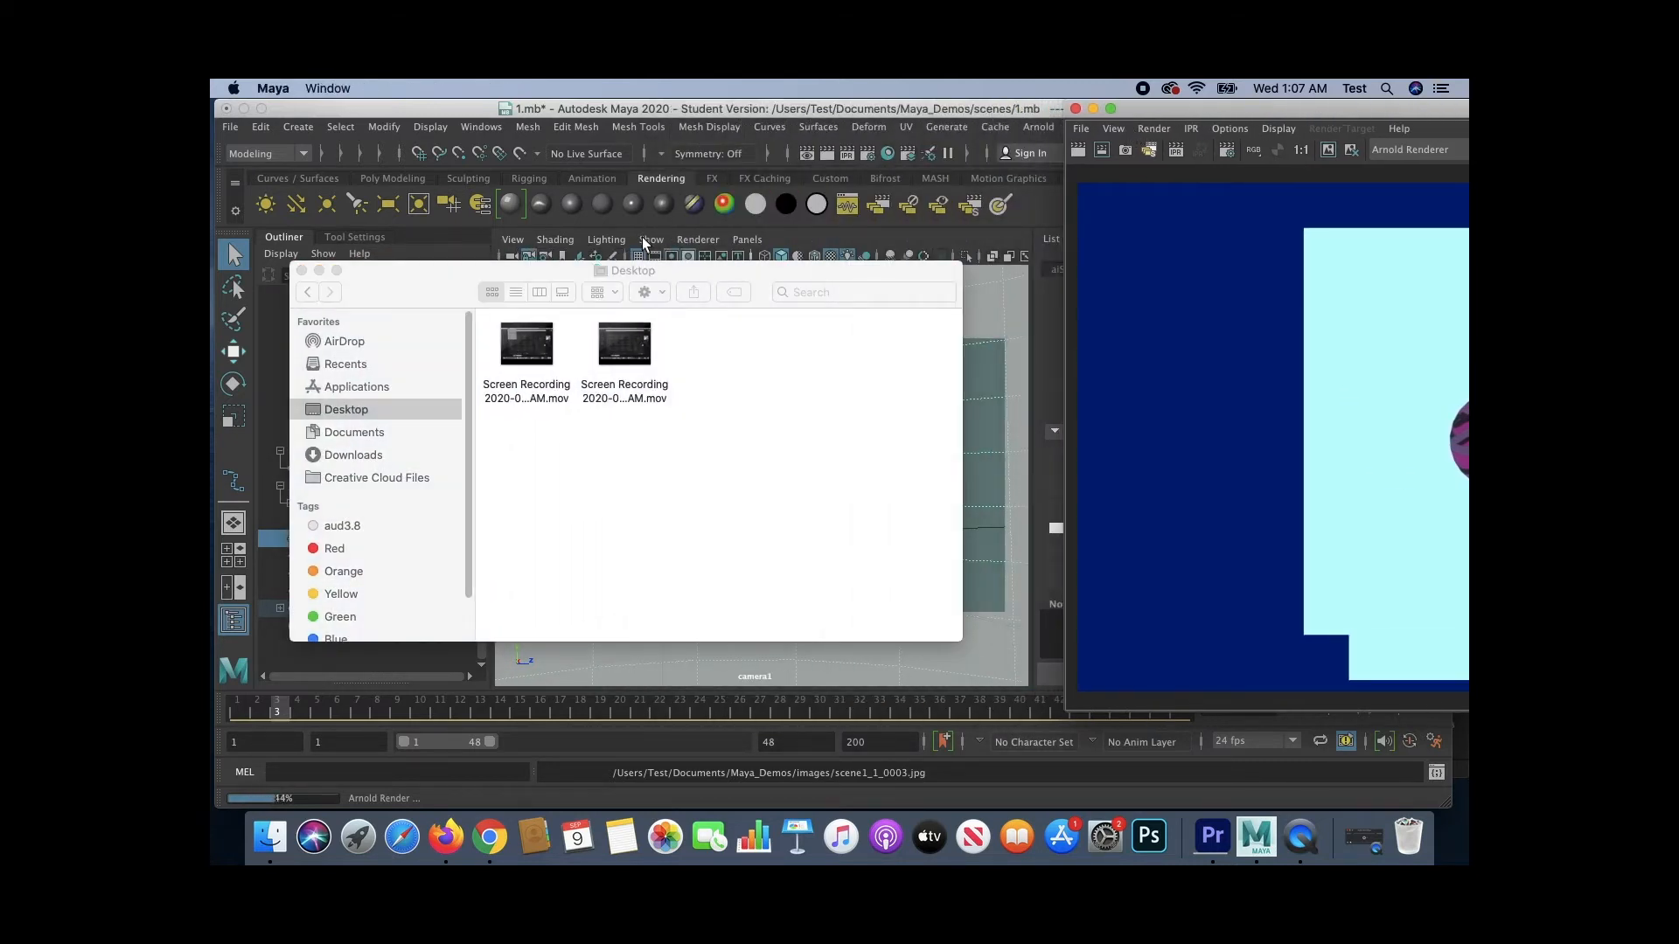
drag(490, 280, 531, 280)
click(401, 432)
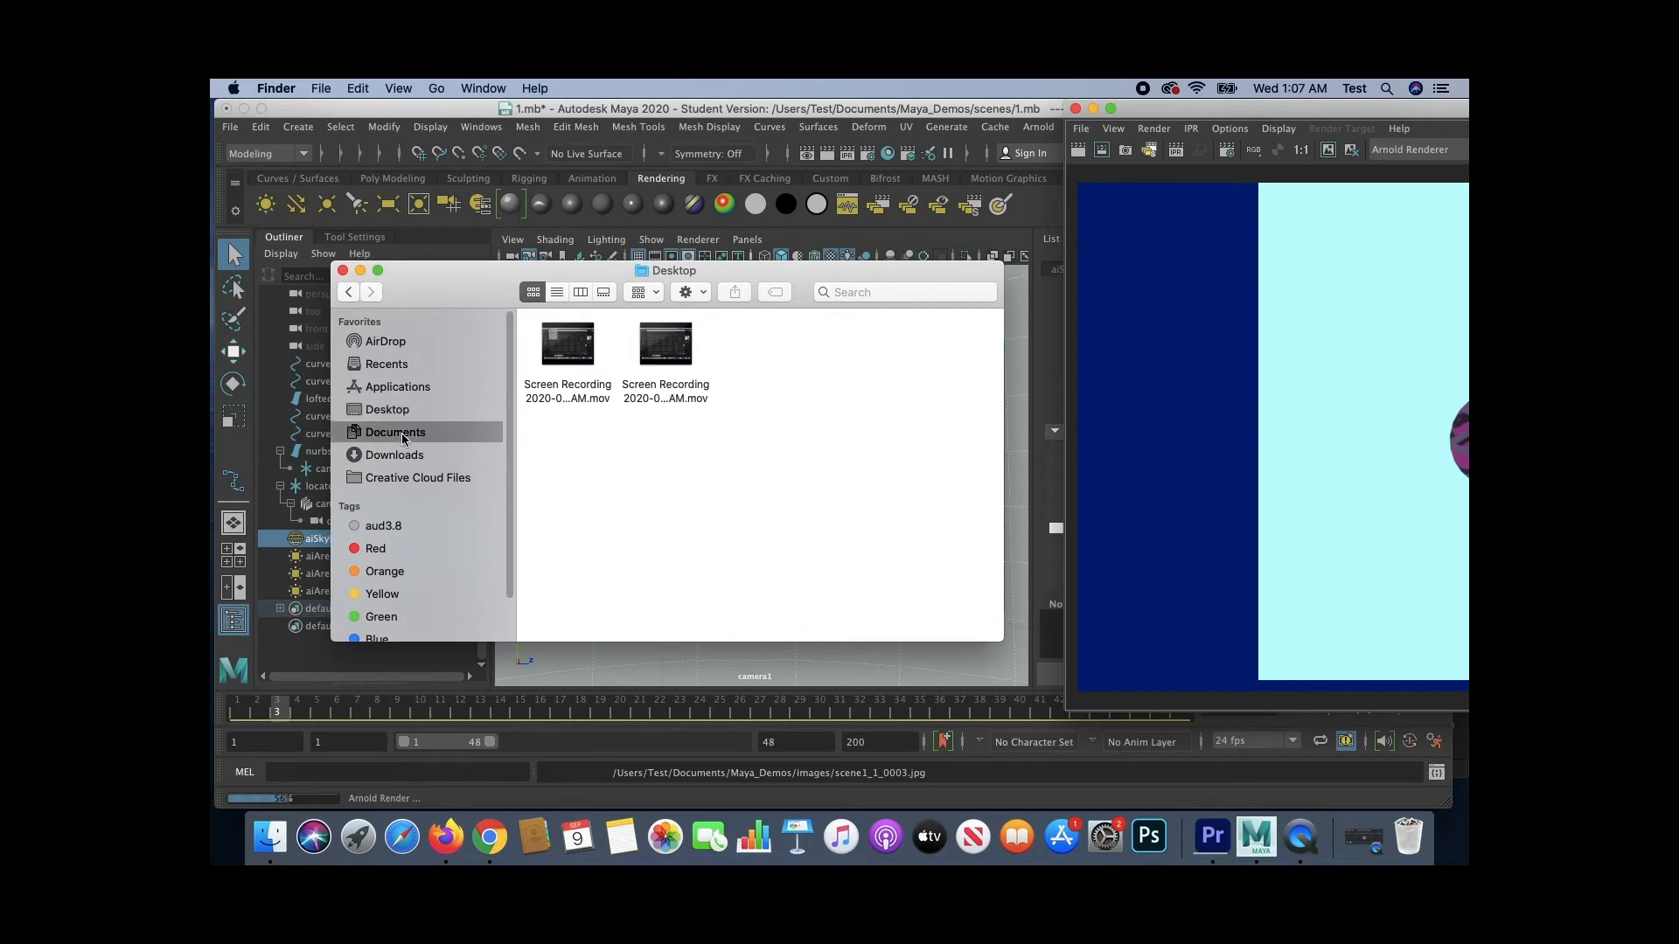
click(563, 569)
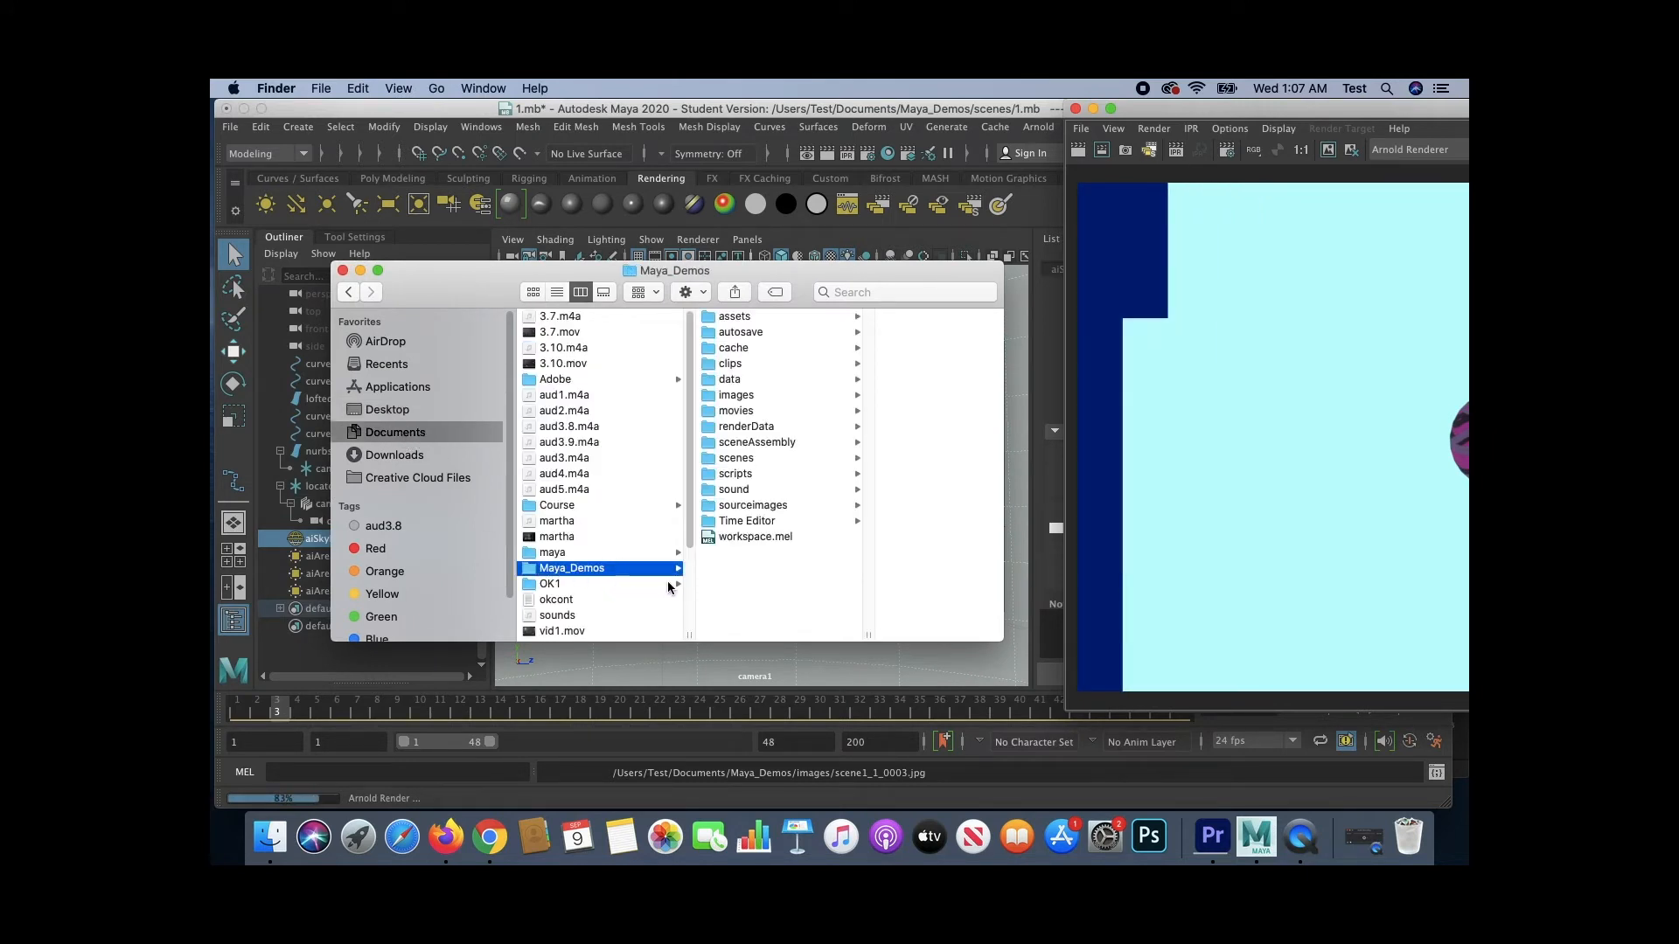
click(737, 396)
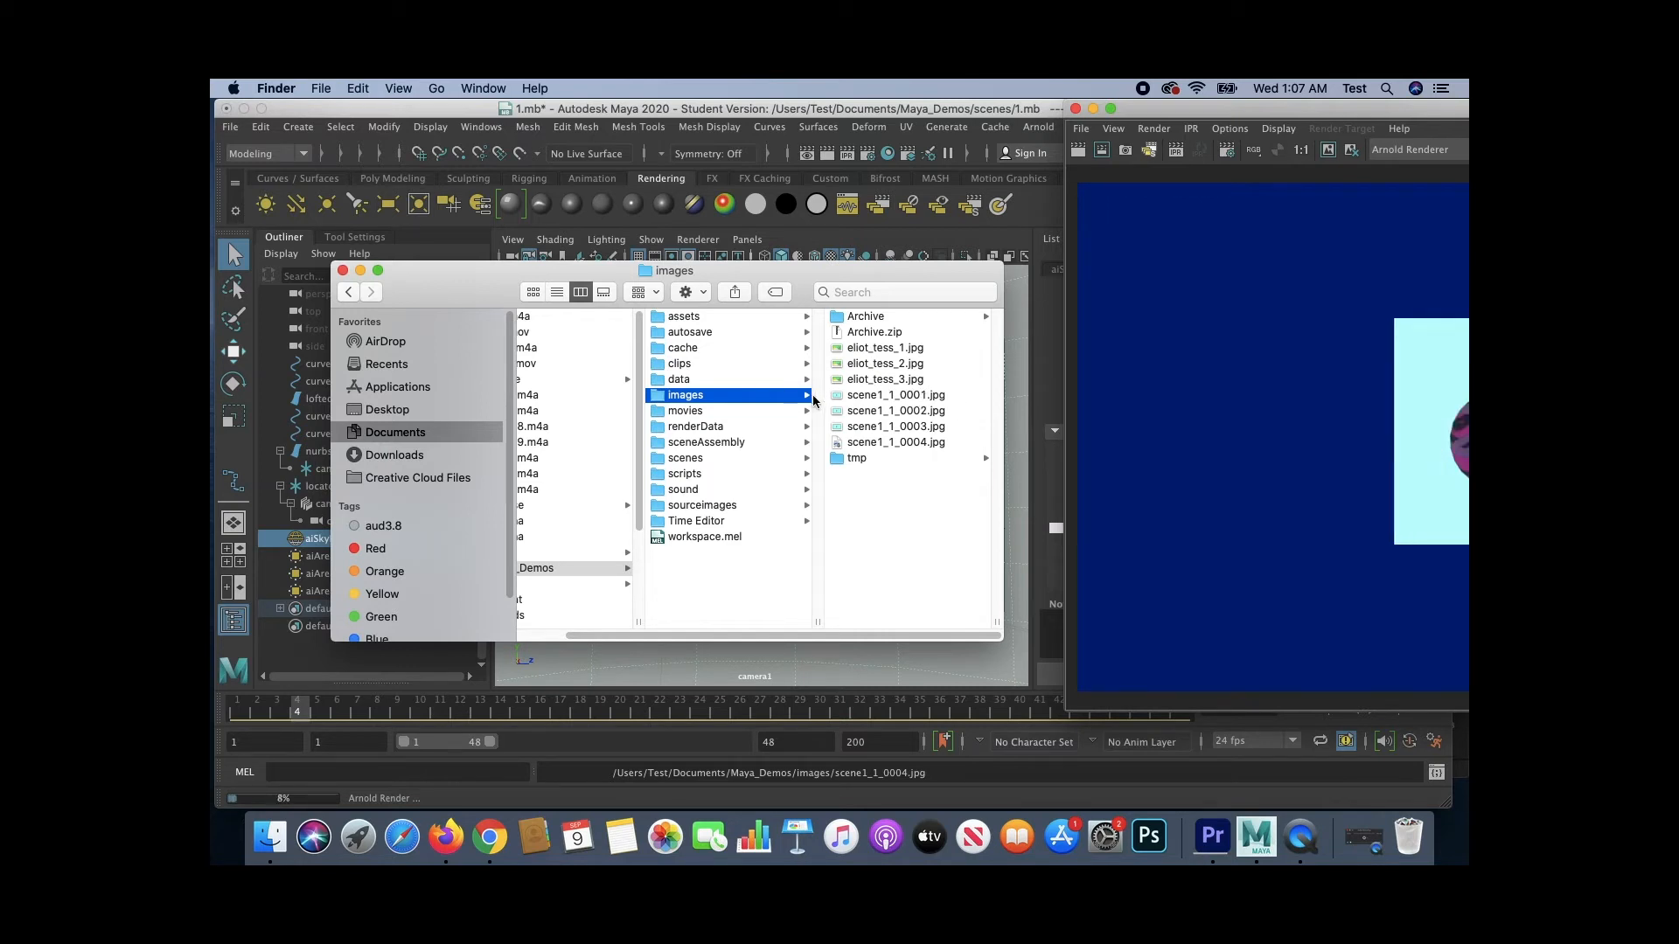
- Preview the rendered scene1 image frames listed in the images folder
click(896, 396)
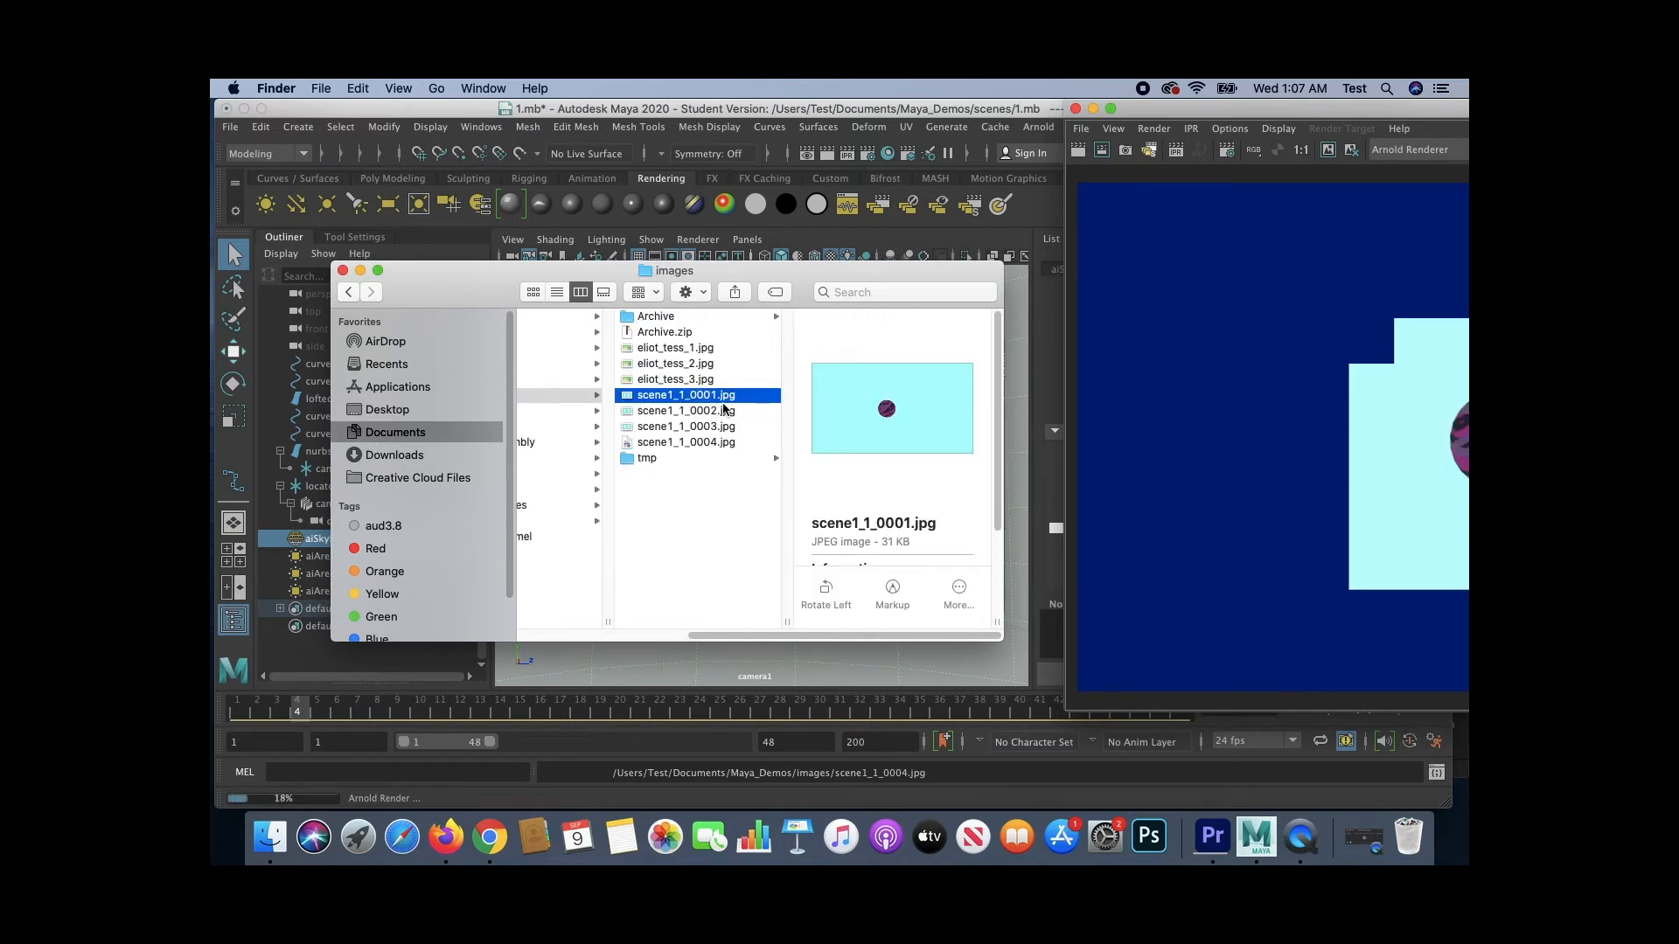
click(724, 411)
key(Down)
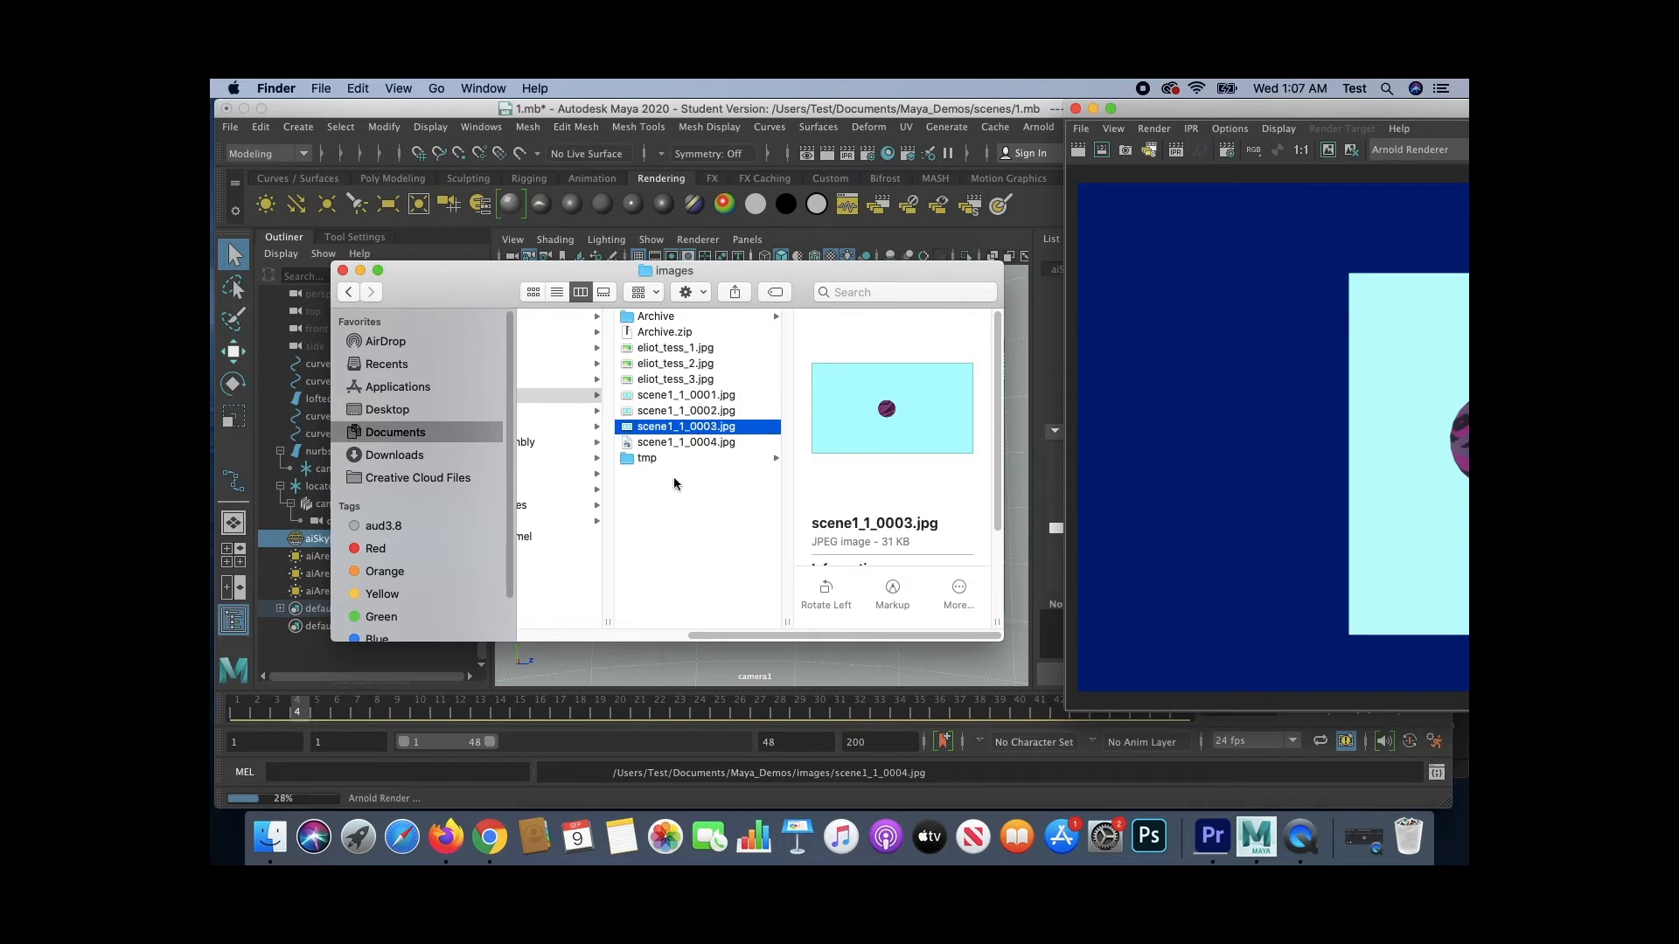
key(Down)
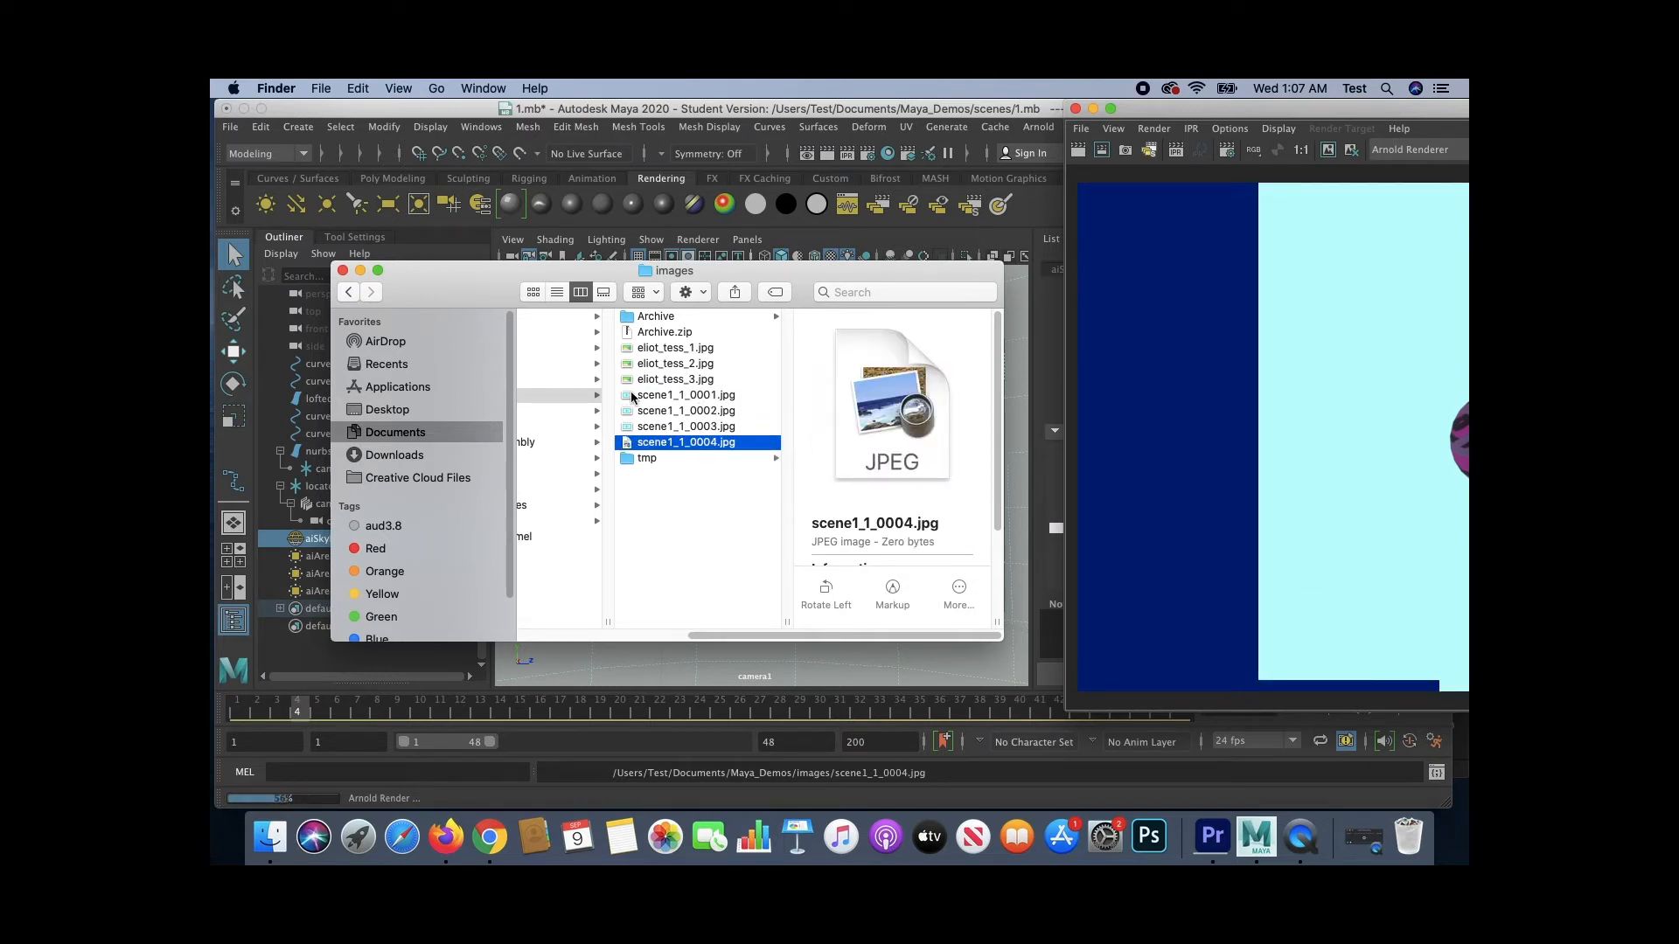
click(665, 523)
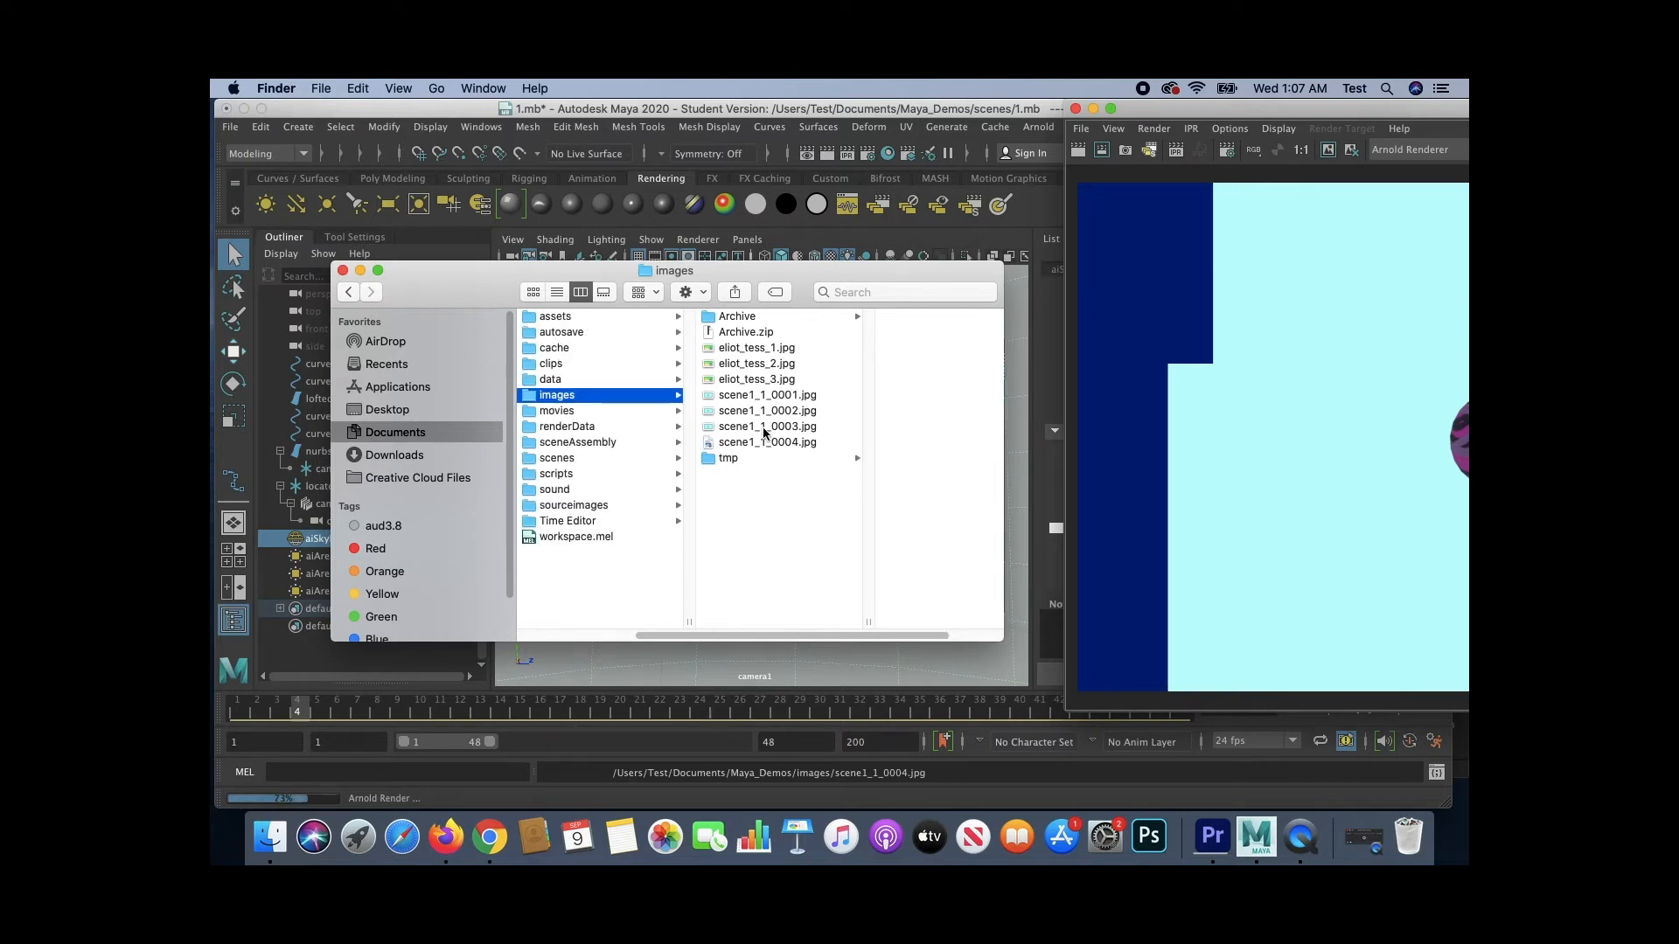
click(764, 396)
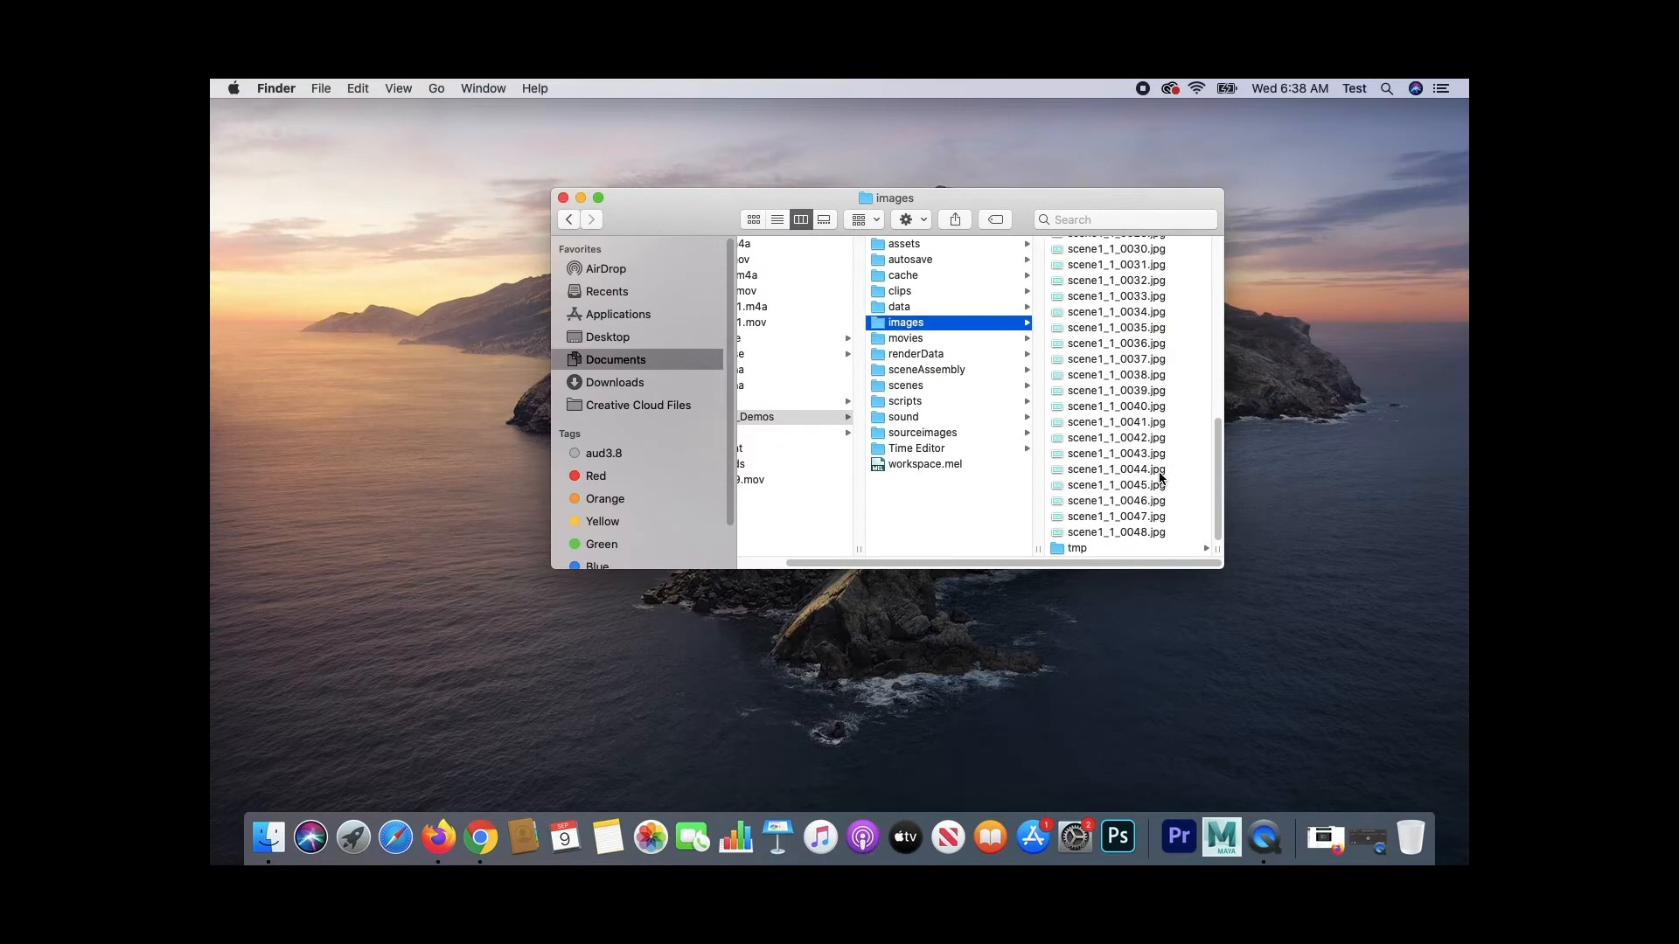
scroll(1148, 280, down, 3)
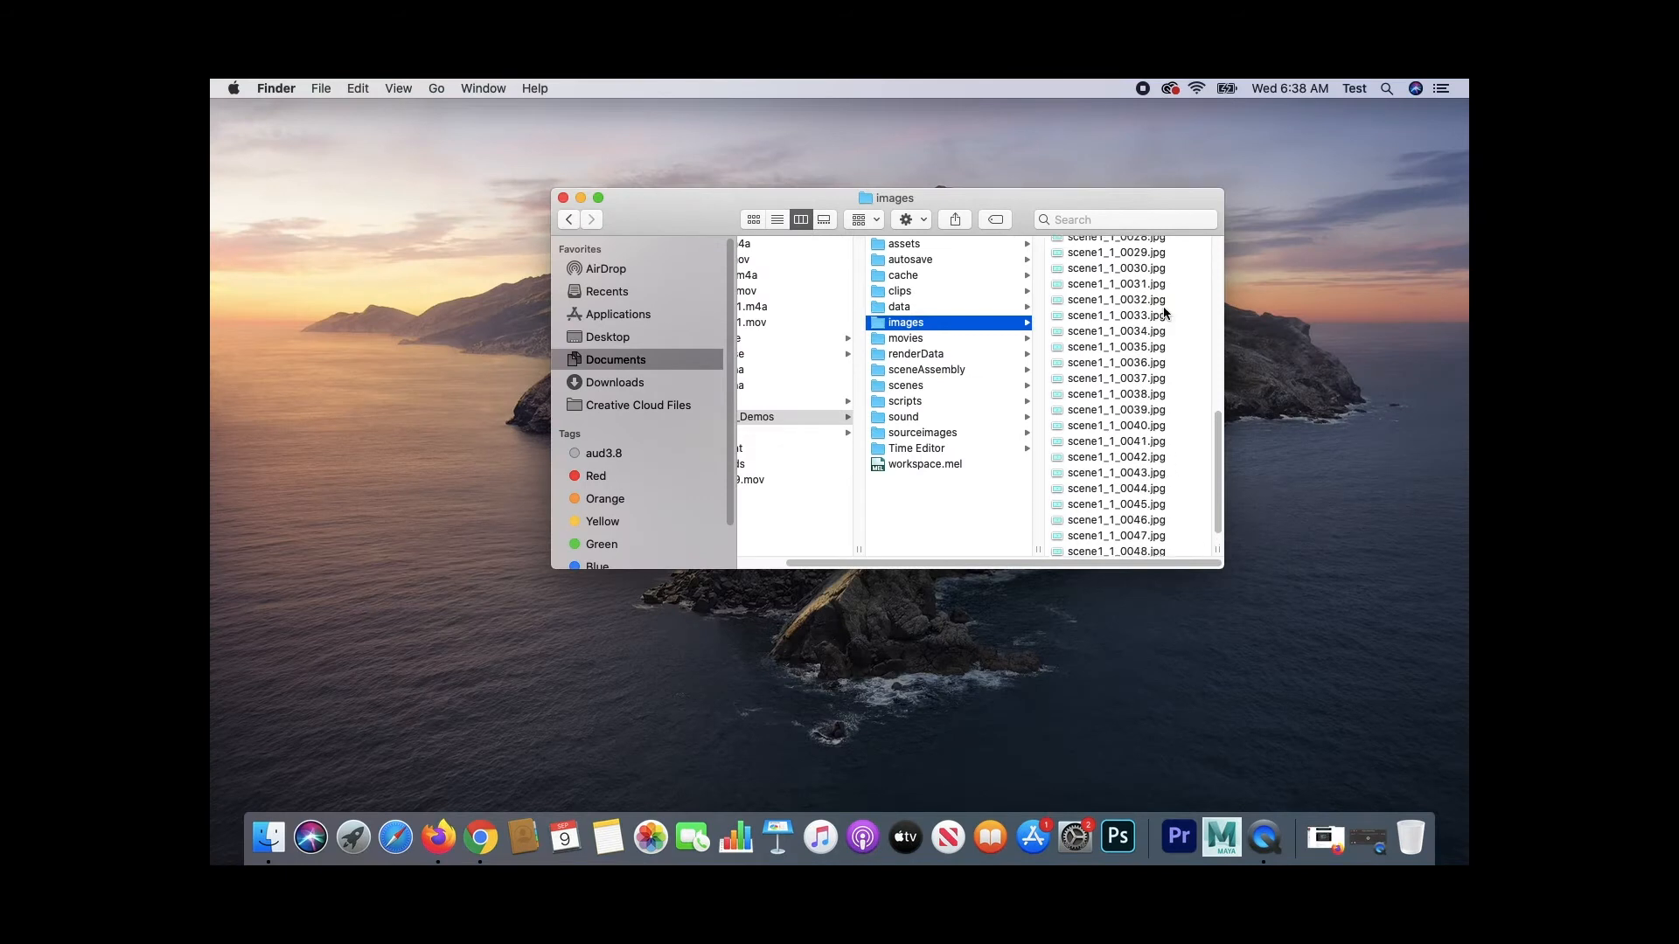
scroll(1148, 280, up, 5)
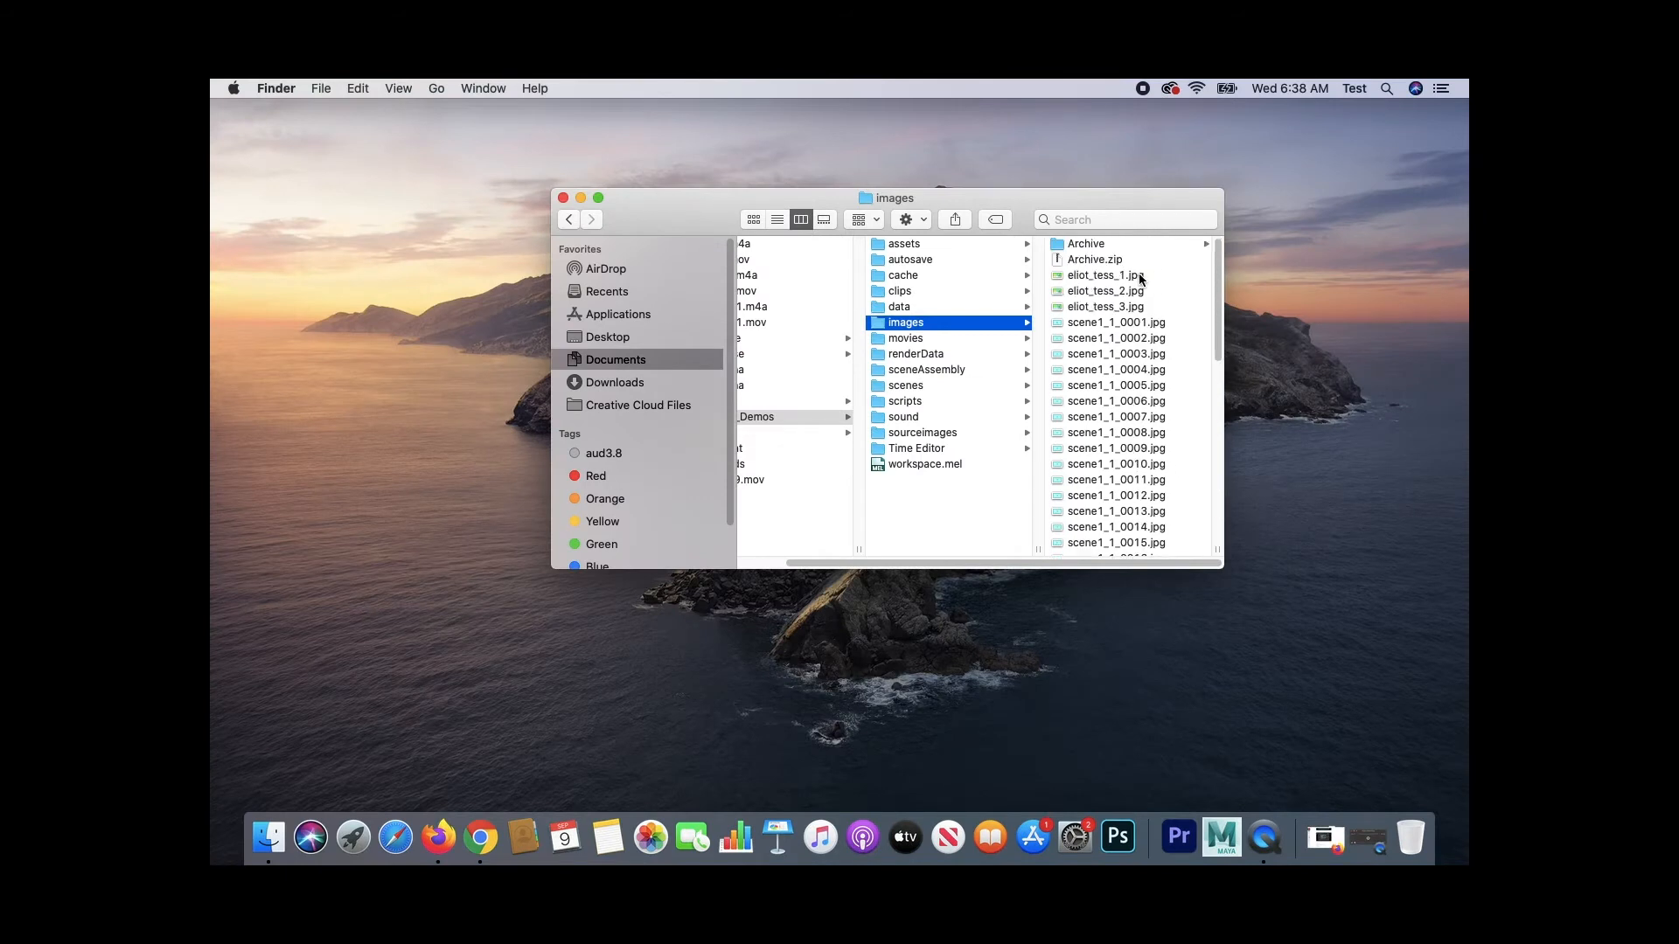
click(1124, 323)
scroll(910, 409, down, 10)
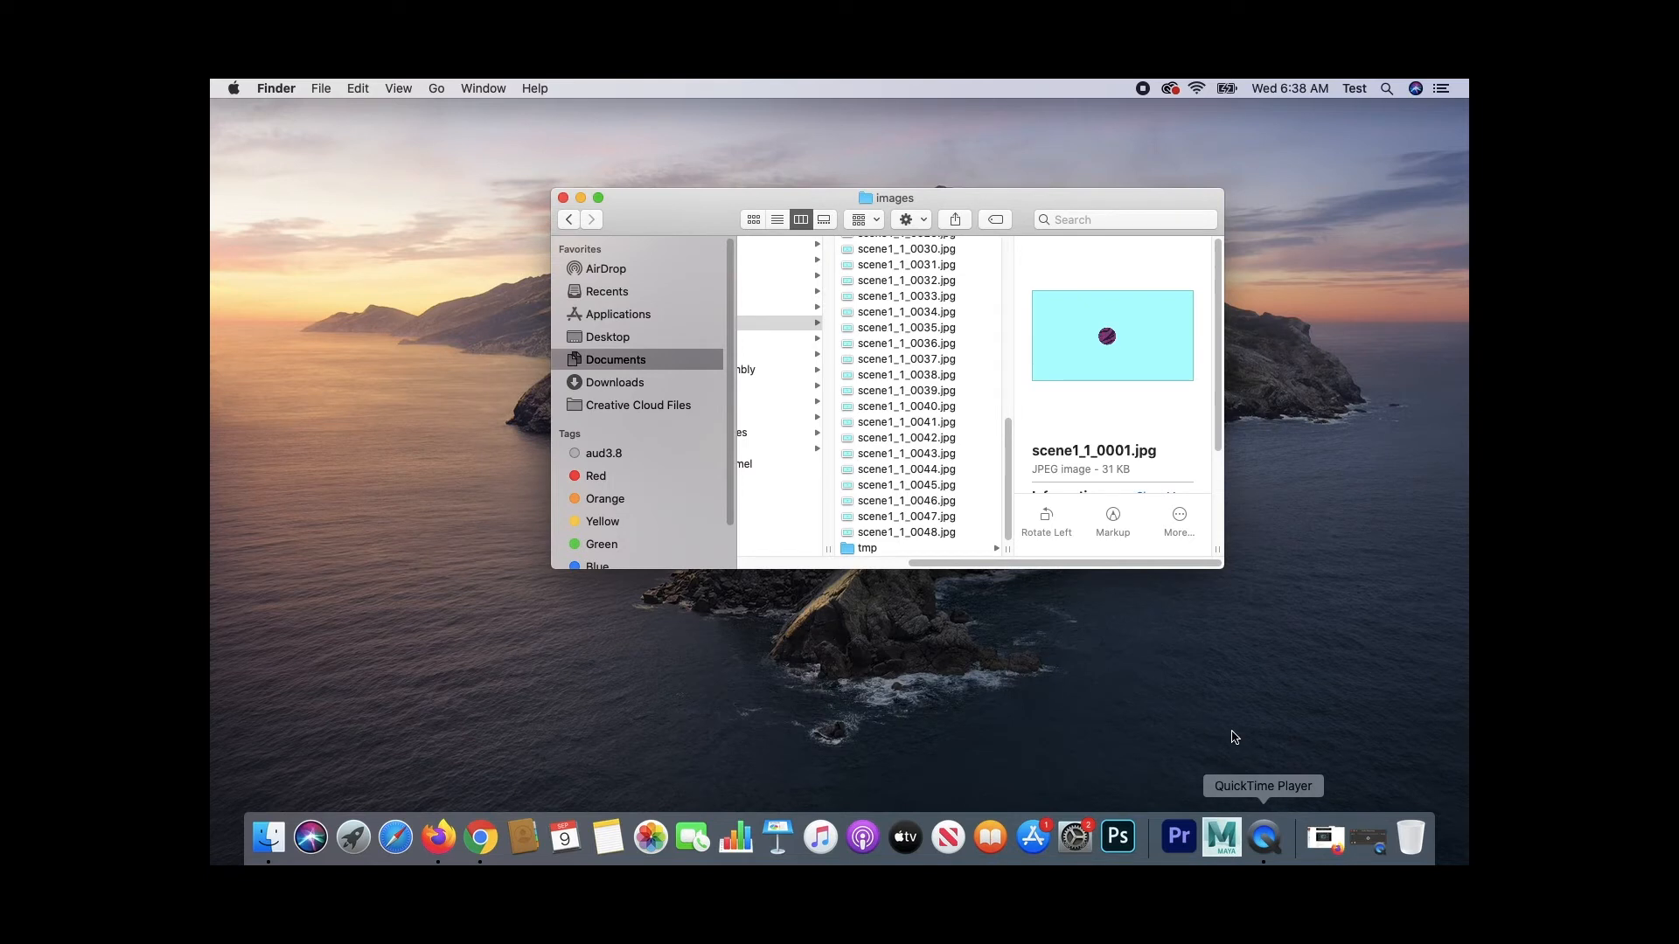
- Switch to Premiere Pro and start a new project named project _1
click(1178, 835)
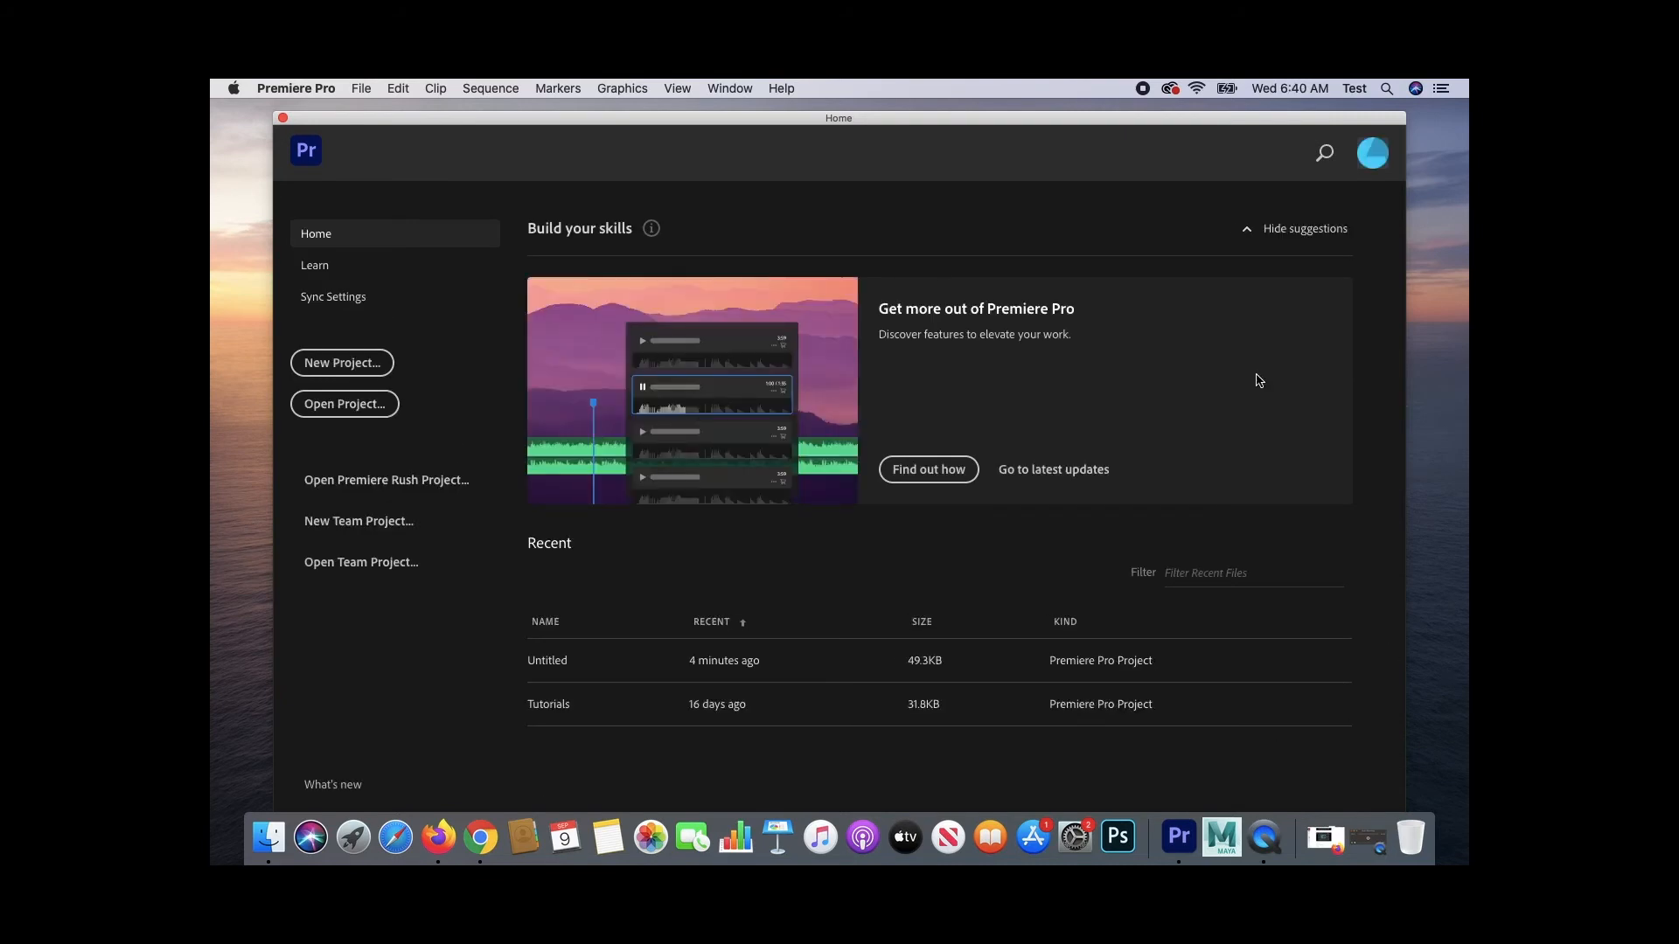
click(381, 363)
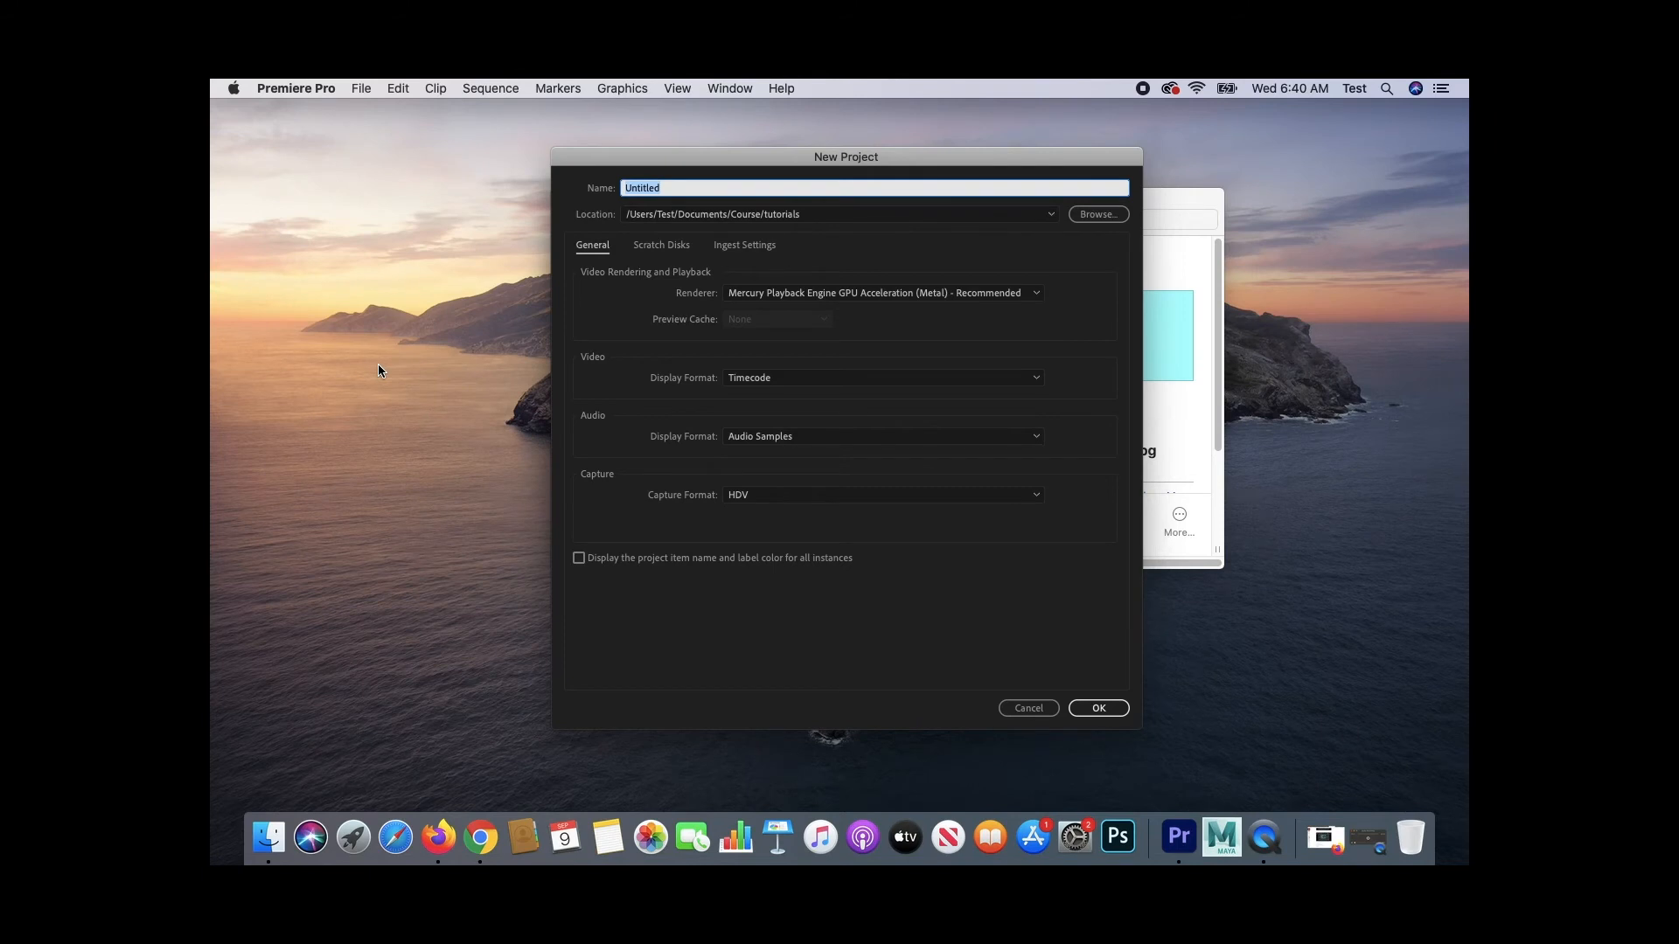
text(project _1)
- Browse for the project location and create a new folder named animations inside Maya_Demos
click(1098, 214)
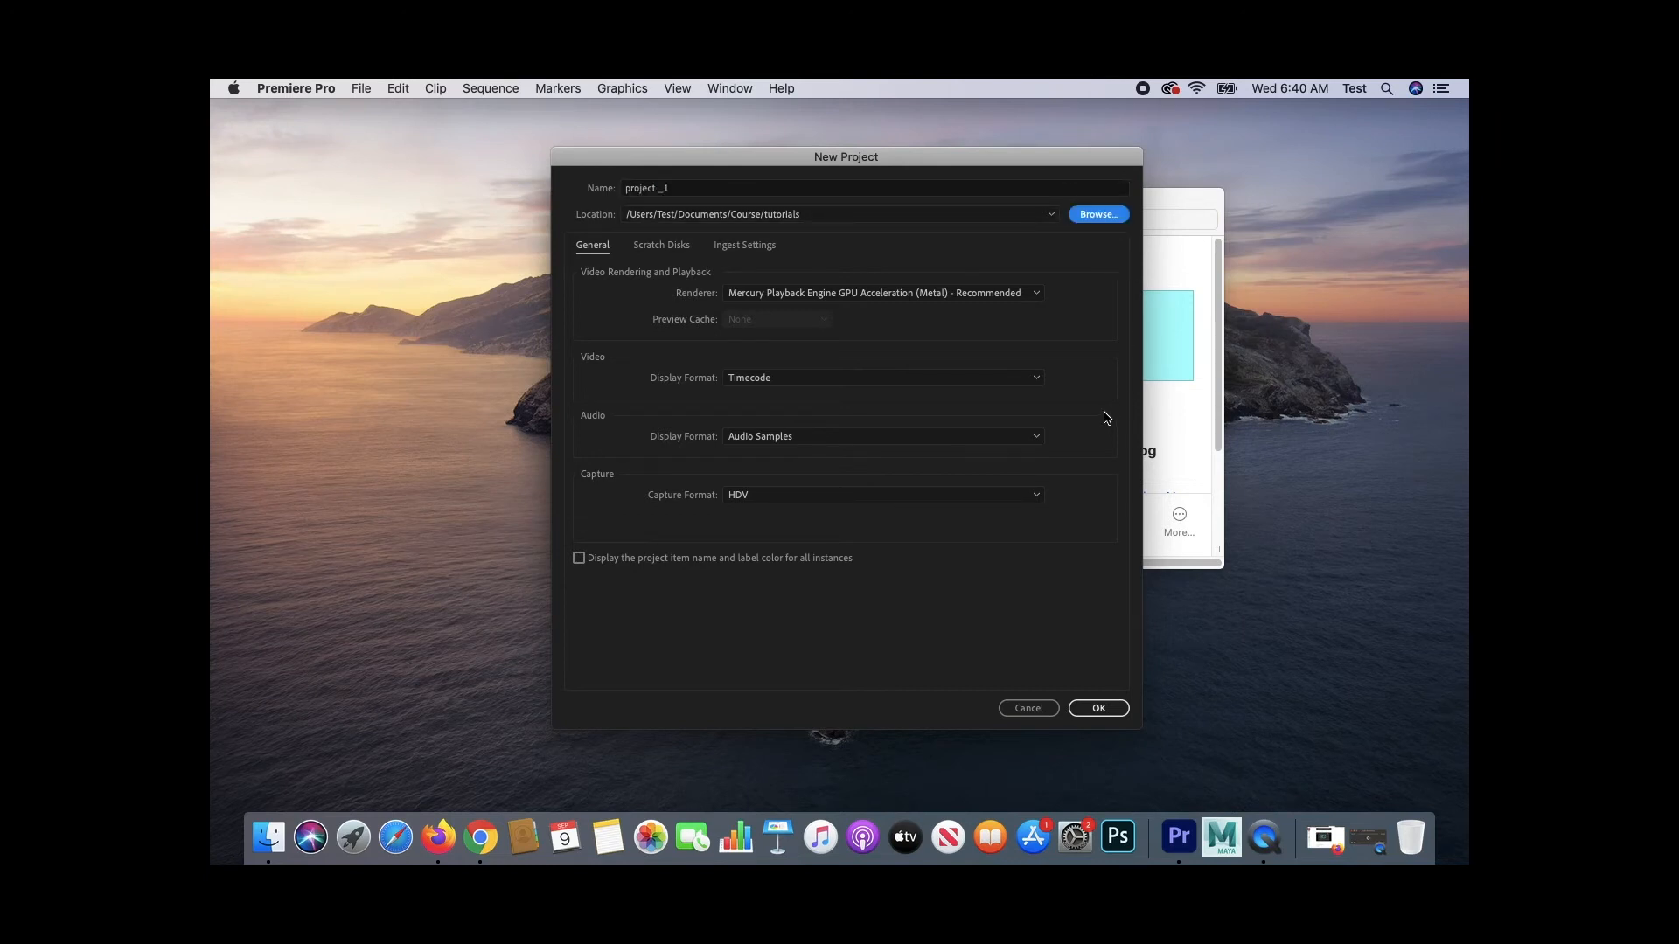
click(822, 421)
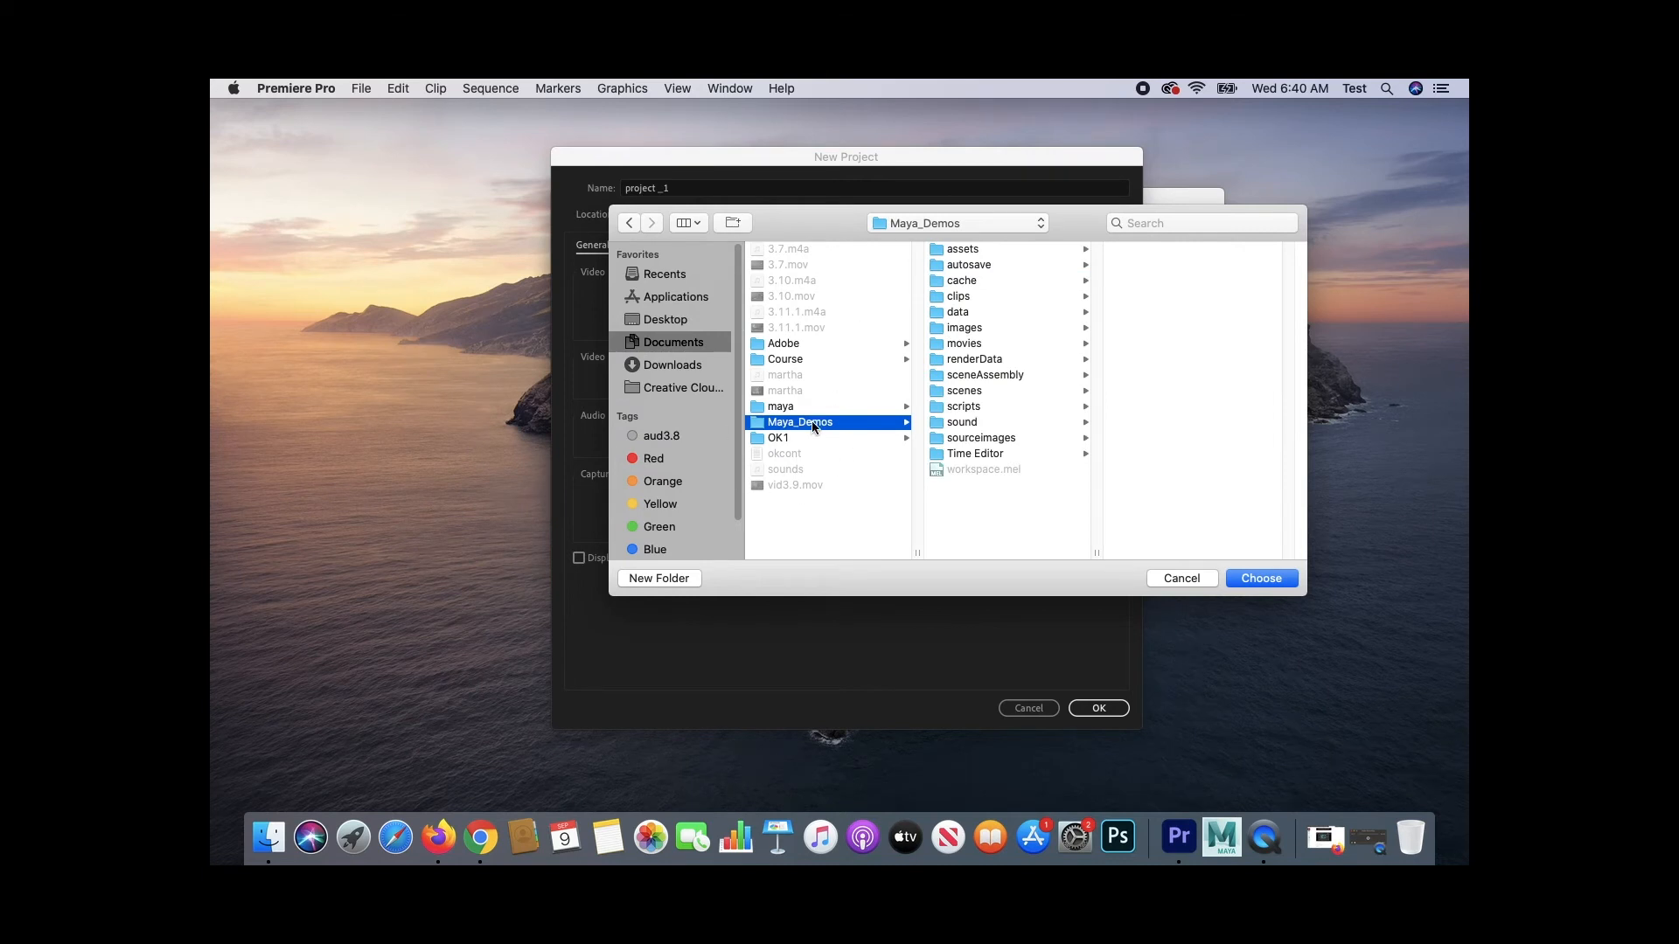
click(652, 579)
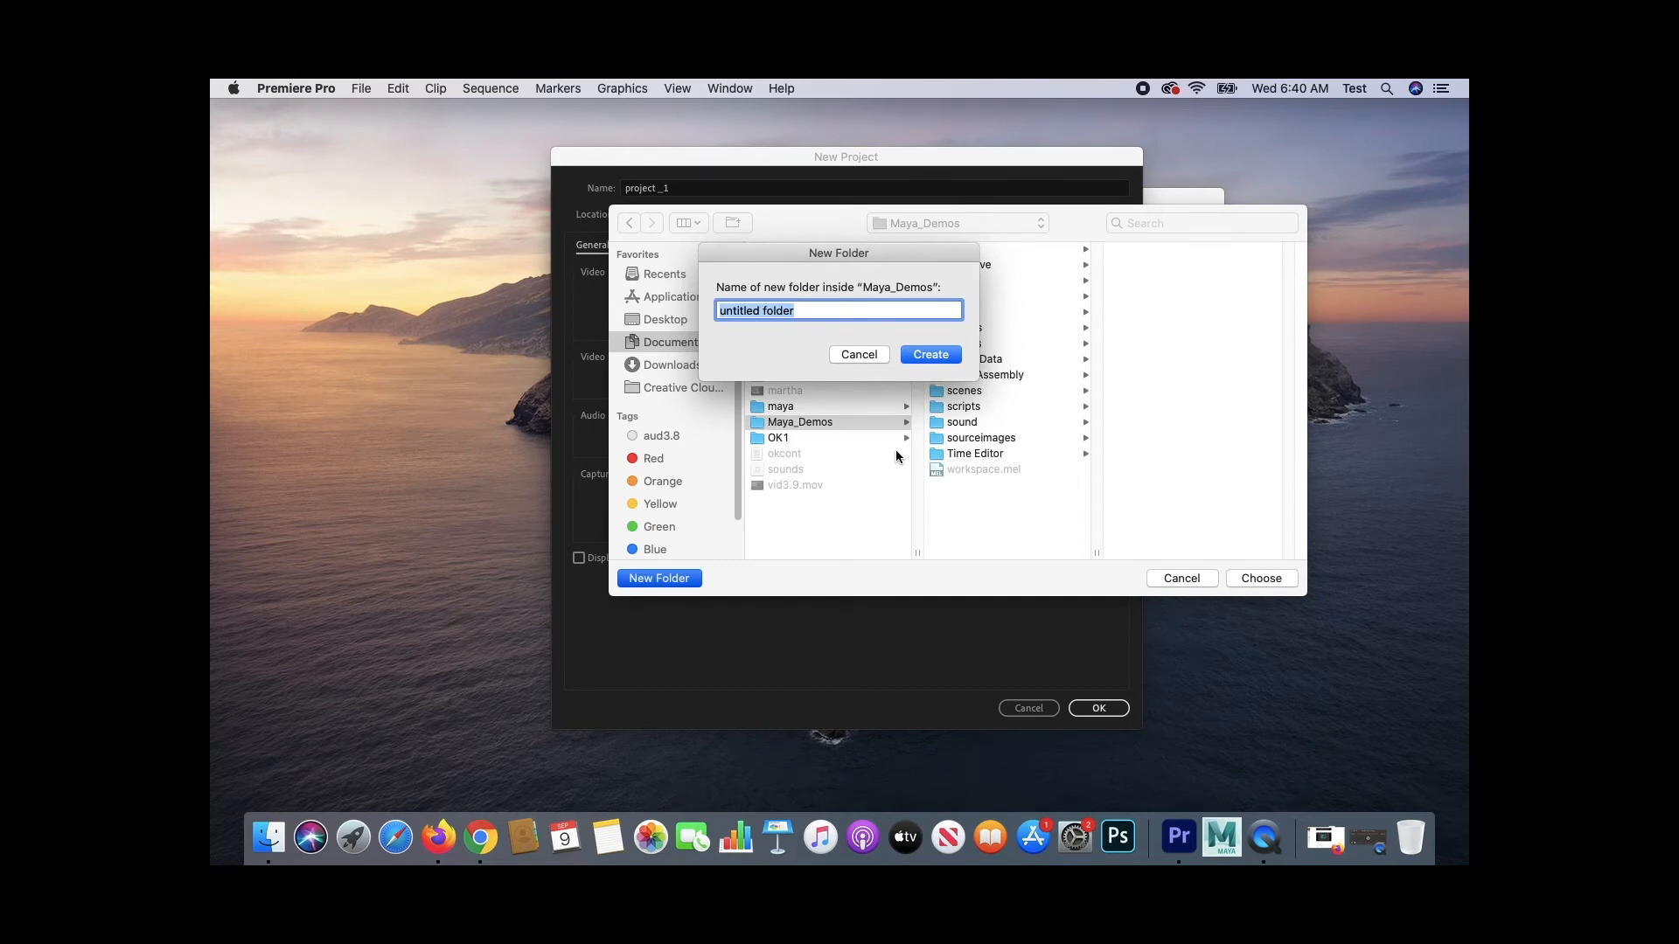
text(proje)
key(BackSpace)
key(BackSpace)
key(BackSpace)
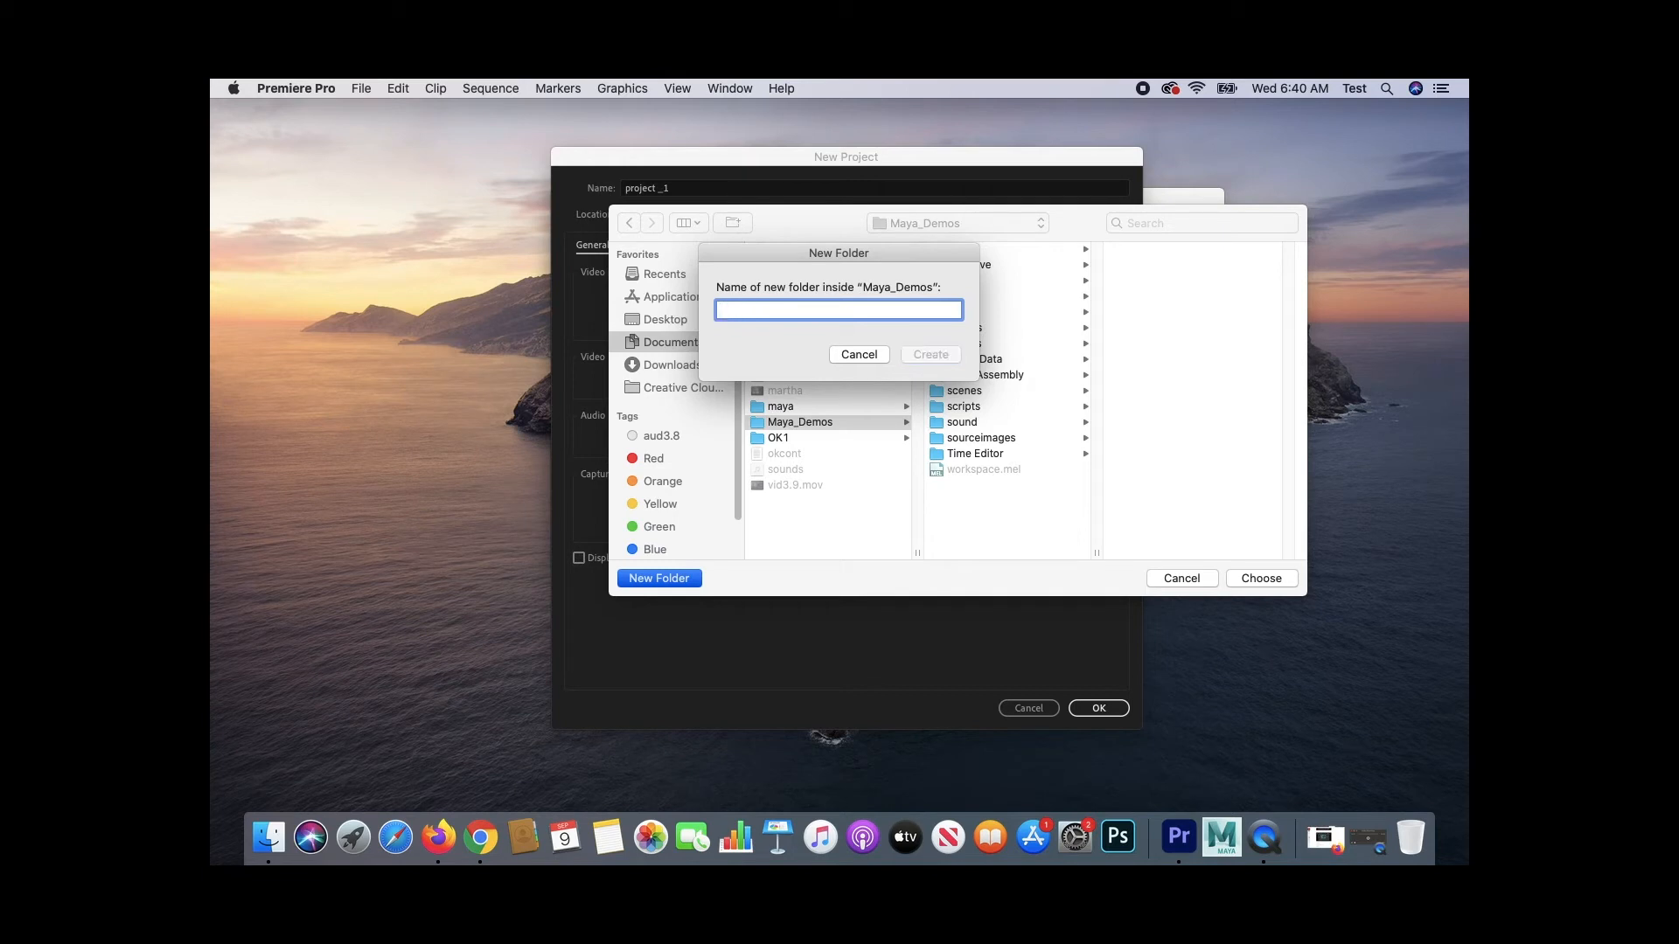
text(animations)
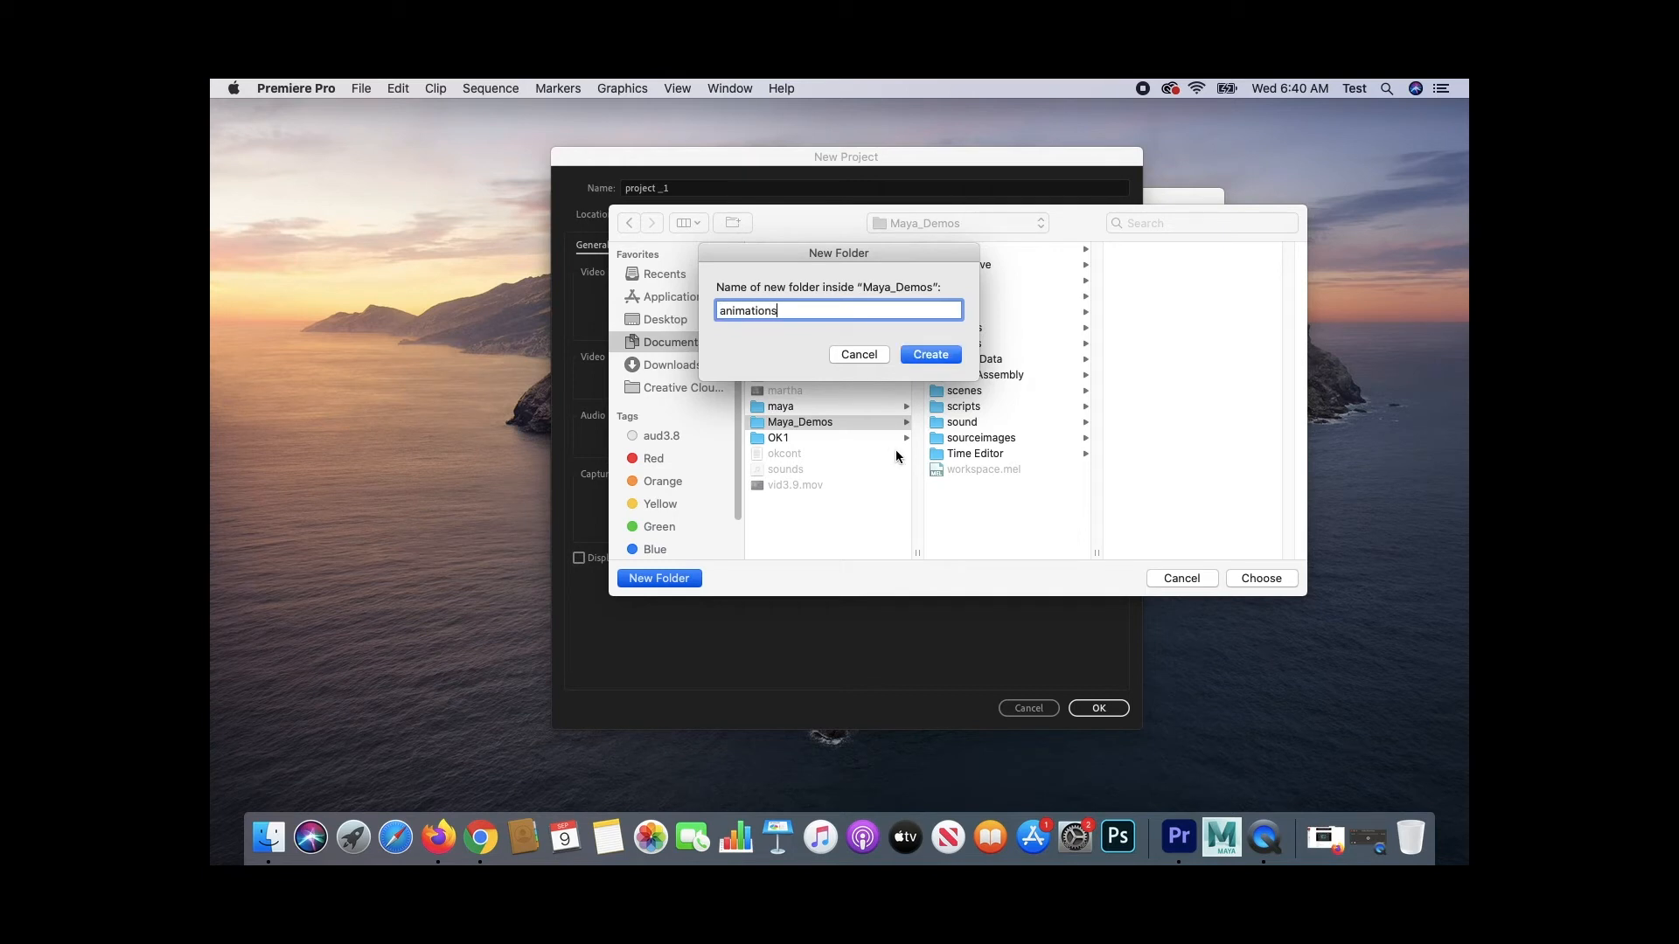
click(940, 355)
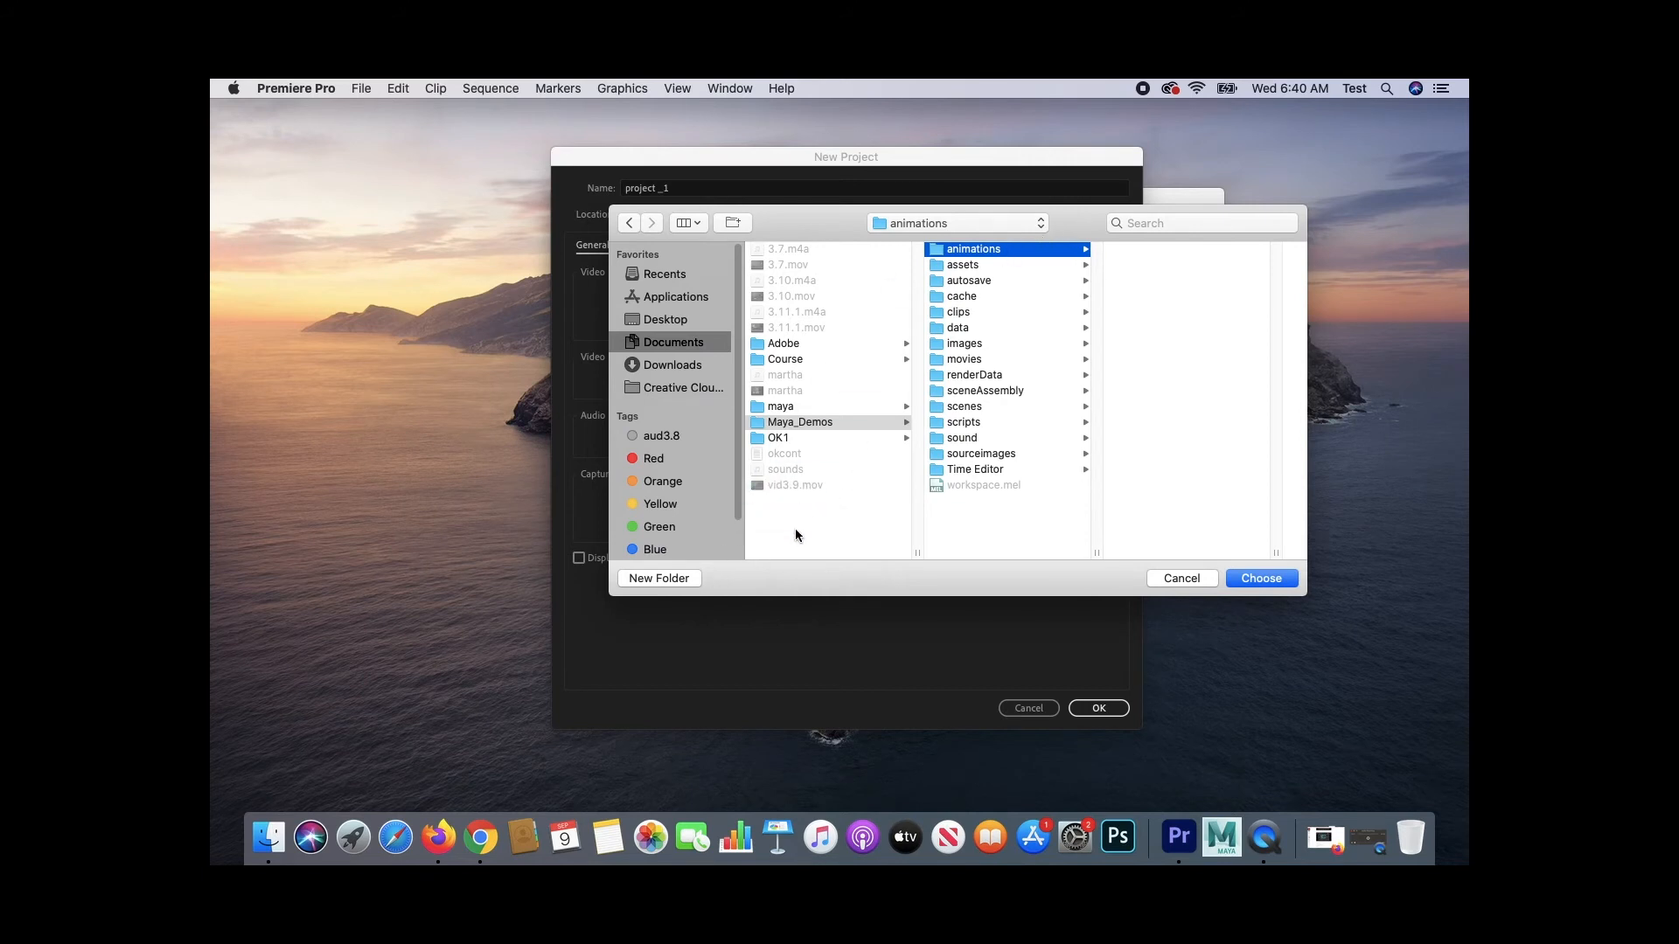
- Create an animations folder in Documents, choose it as the project location and confirm the new project
click(751, 541)
click(652, 579)
text(animations)
key(Return)
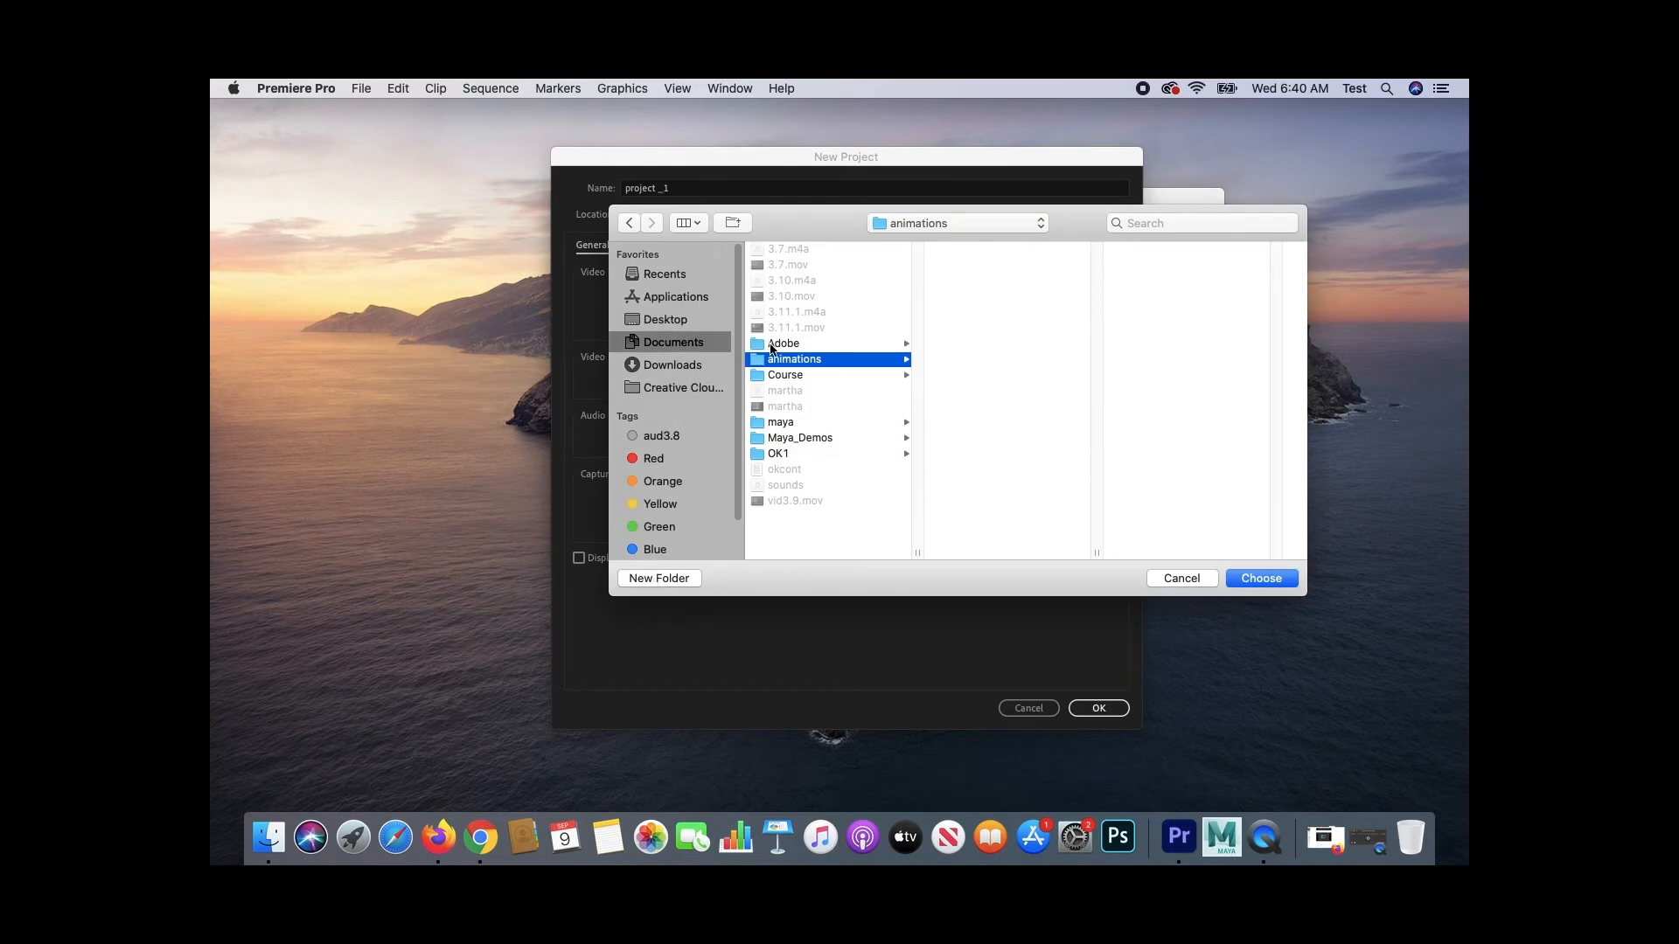
click(1261, 578)
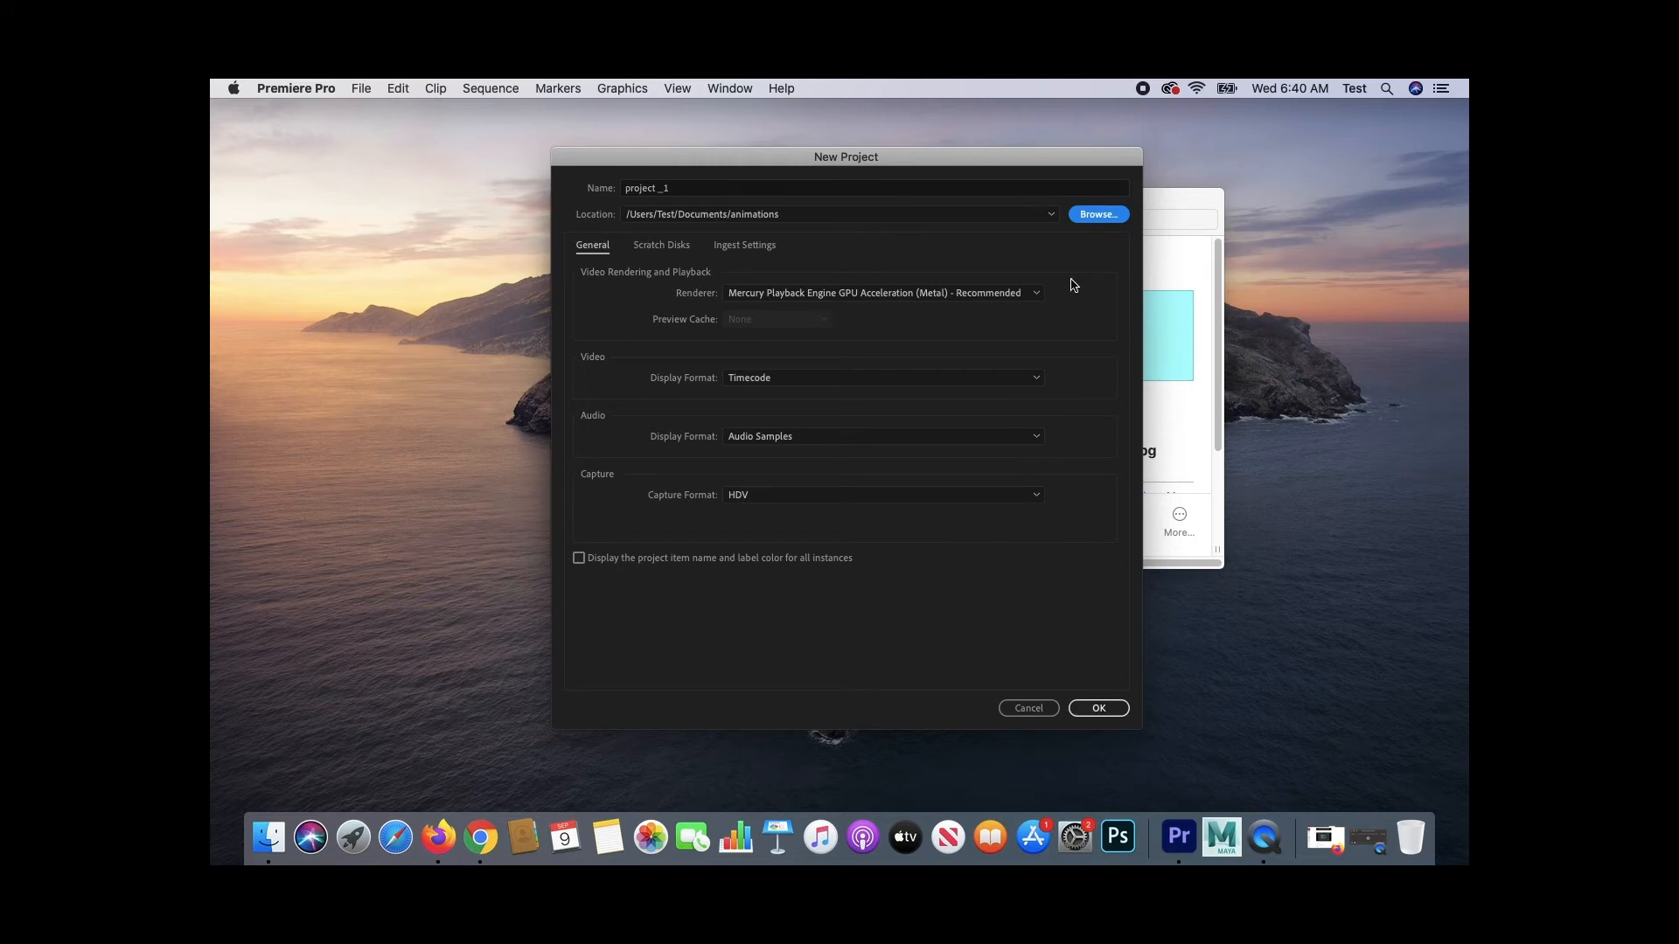
click(1100, 708)
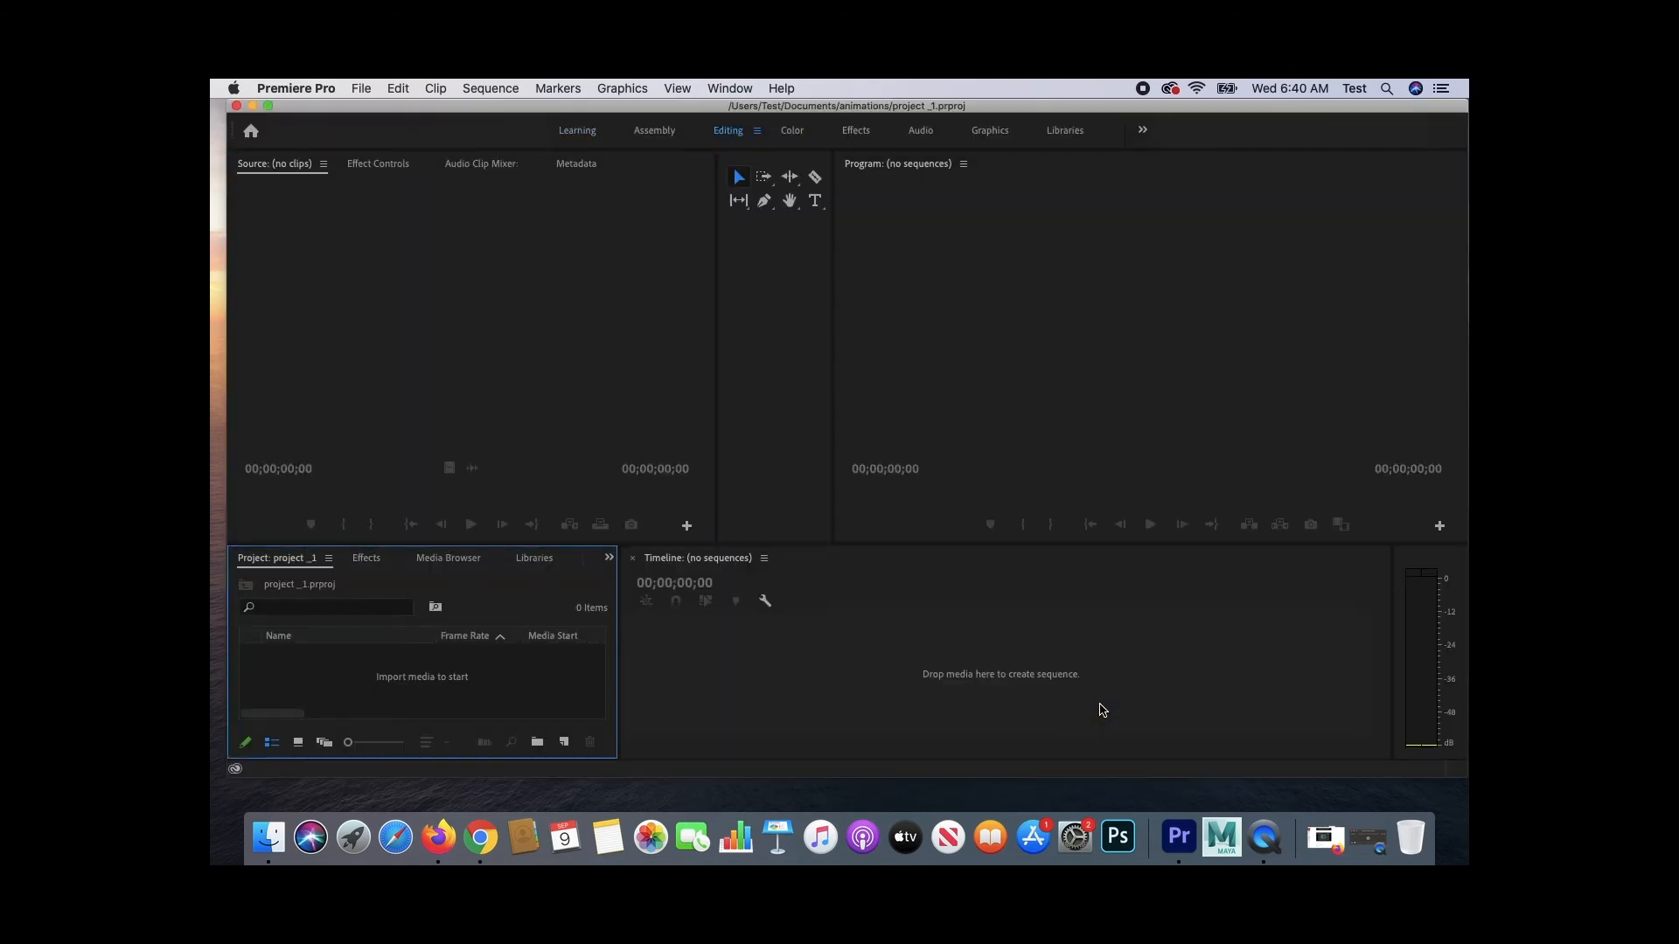
- Import scene1_1_0001.jpg from the Maya_Demos images folder as an image sequence
drag(1250, 110, 1247, 118)
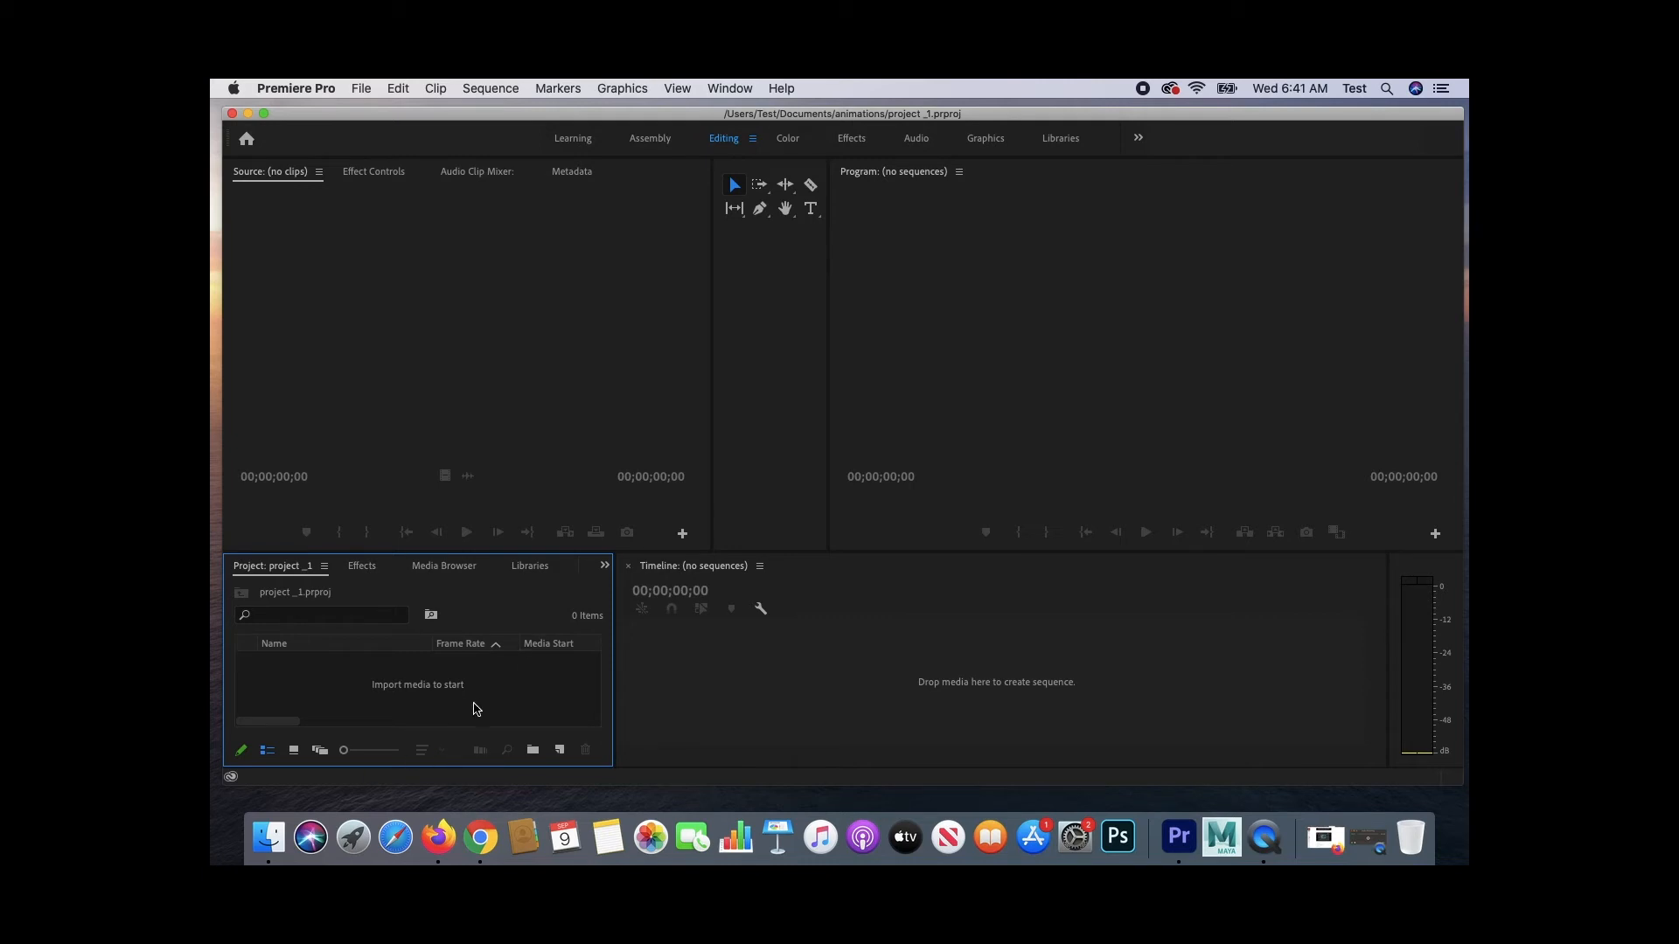
double_click(396, 695)
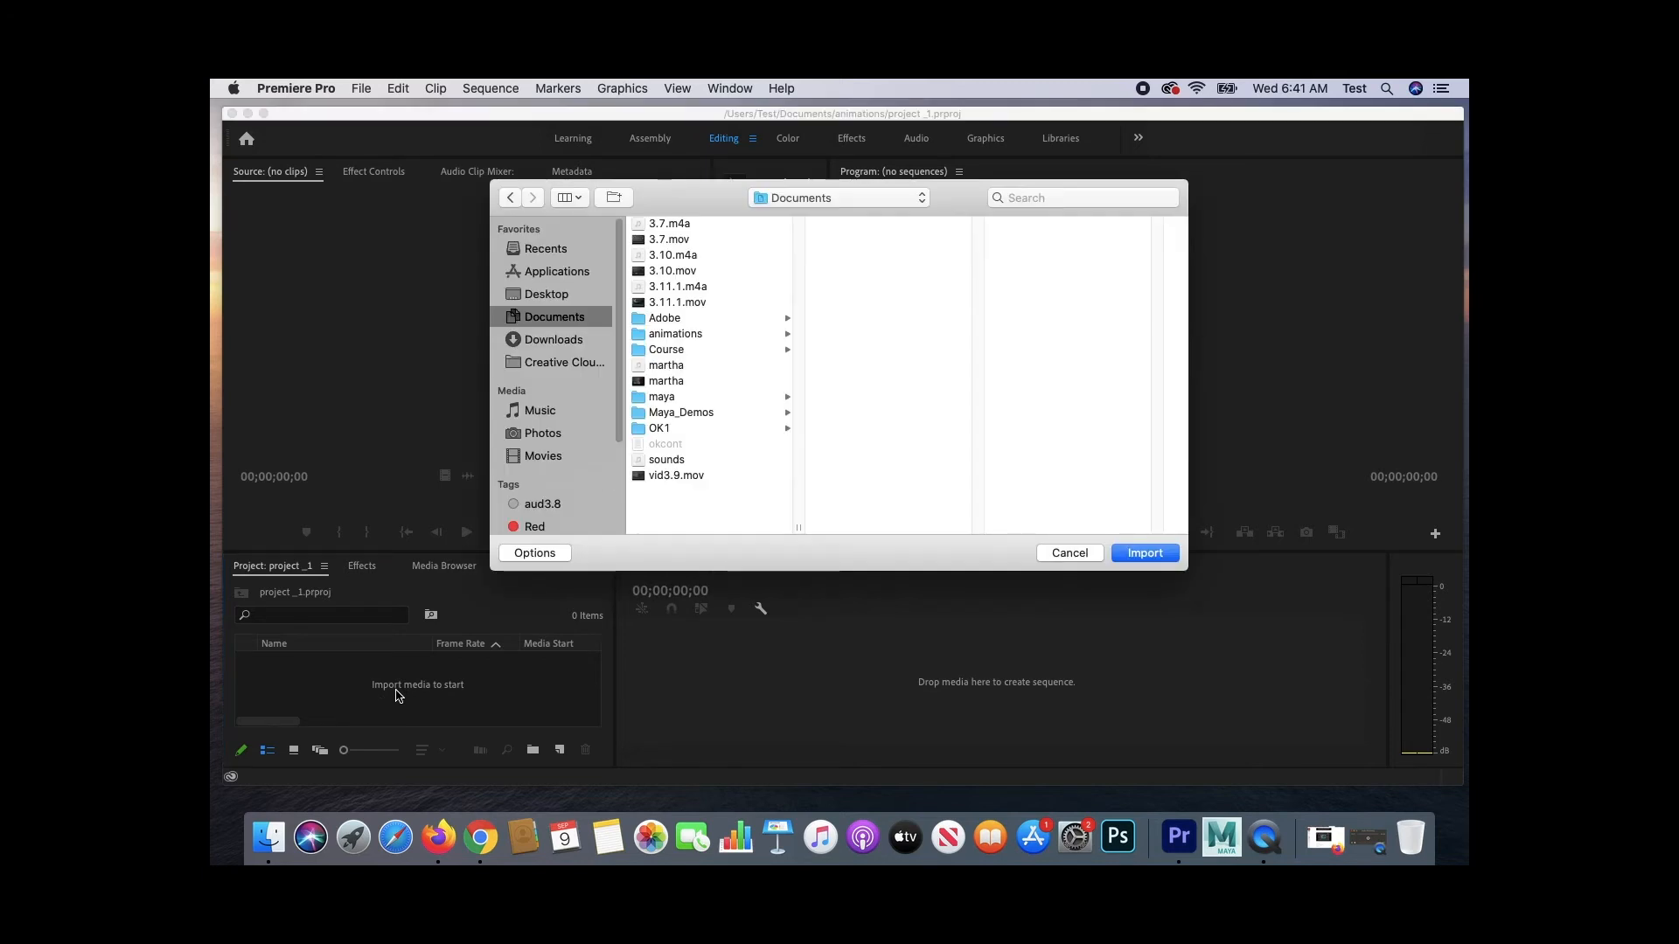
click(720, 417)
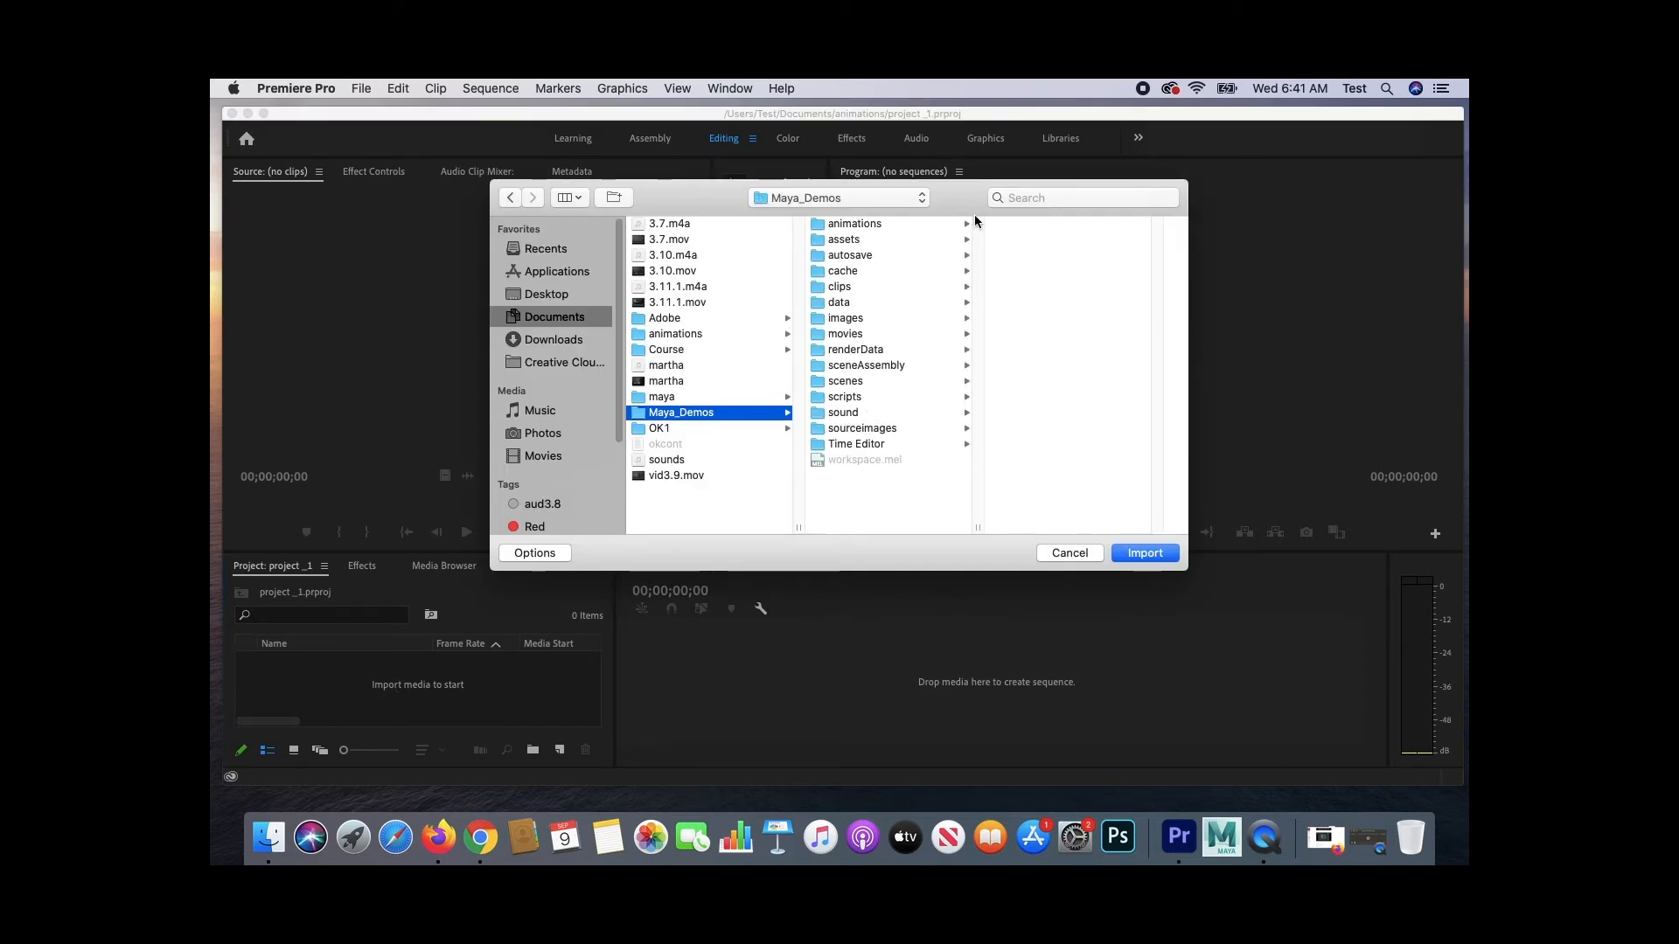
click(847, 320)
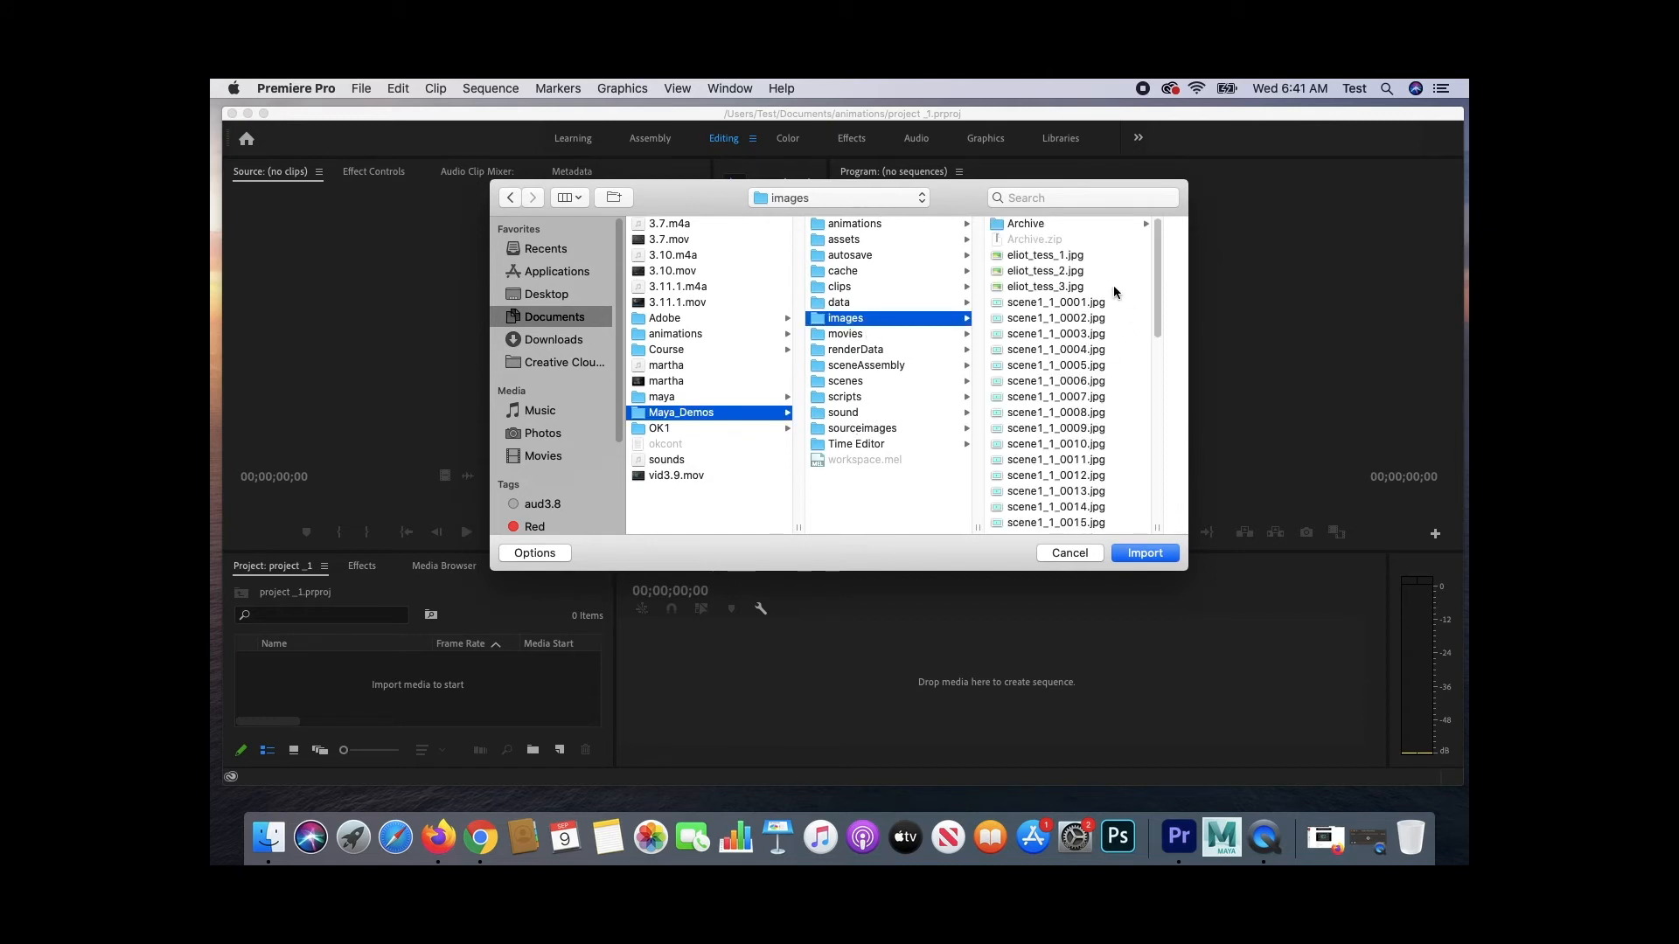
click(1094, 303)
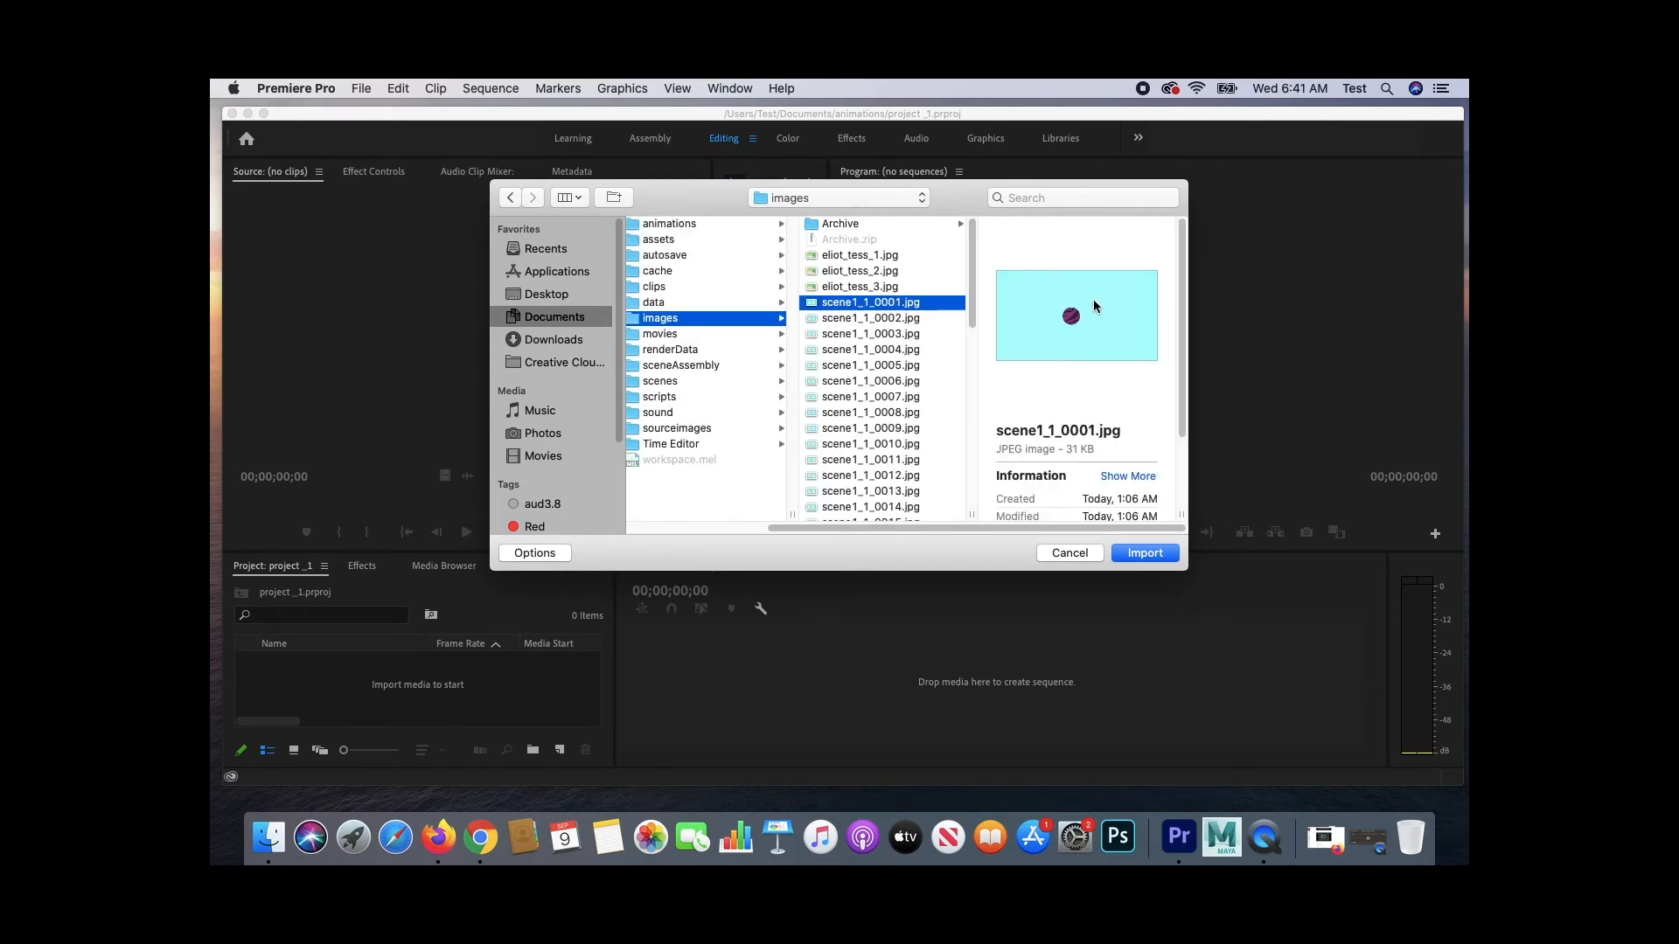
click(541, 552)
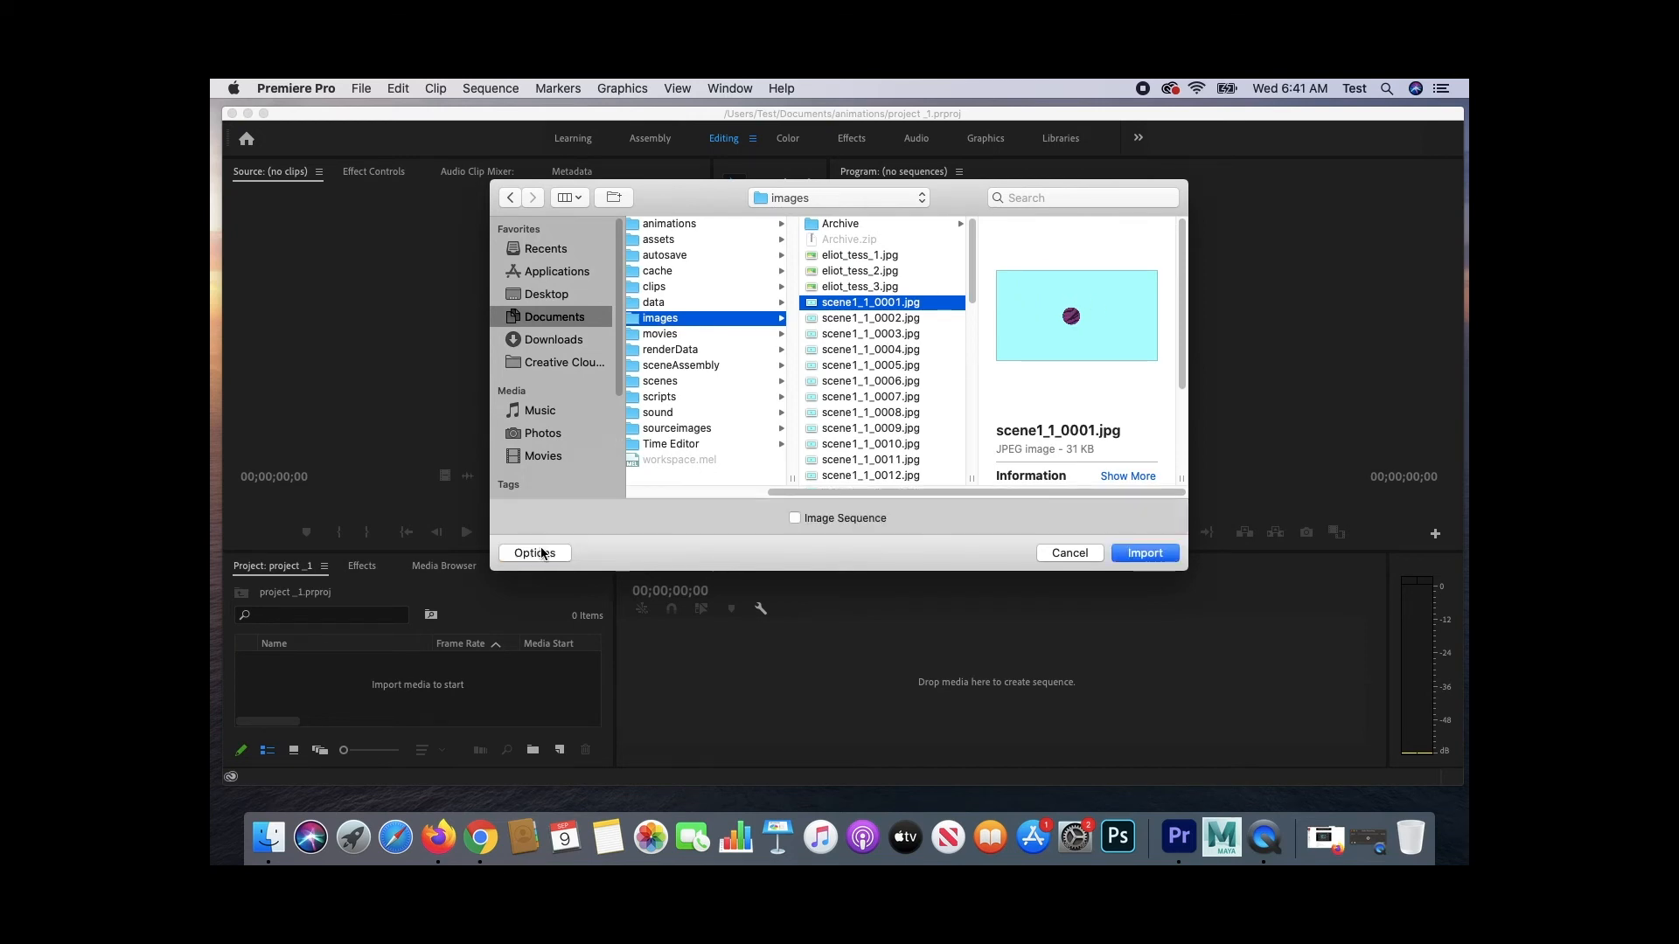
click(794, 519)
click(1175, 558)
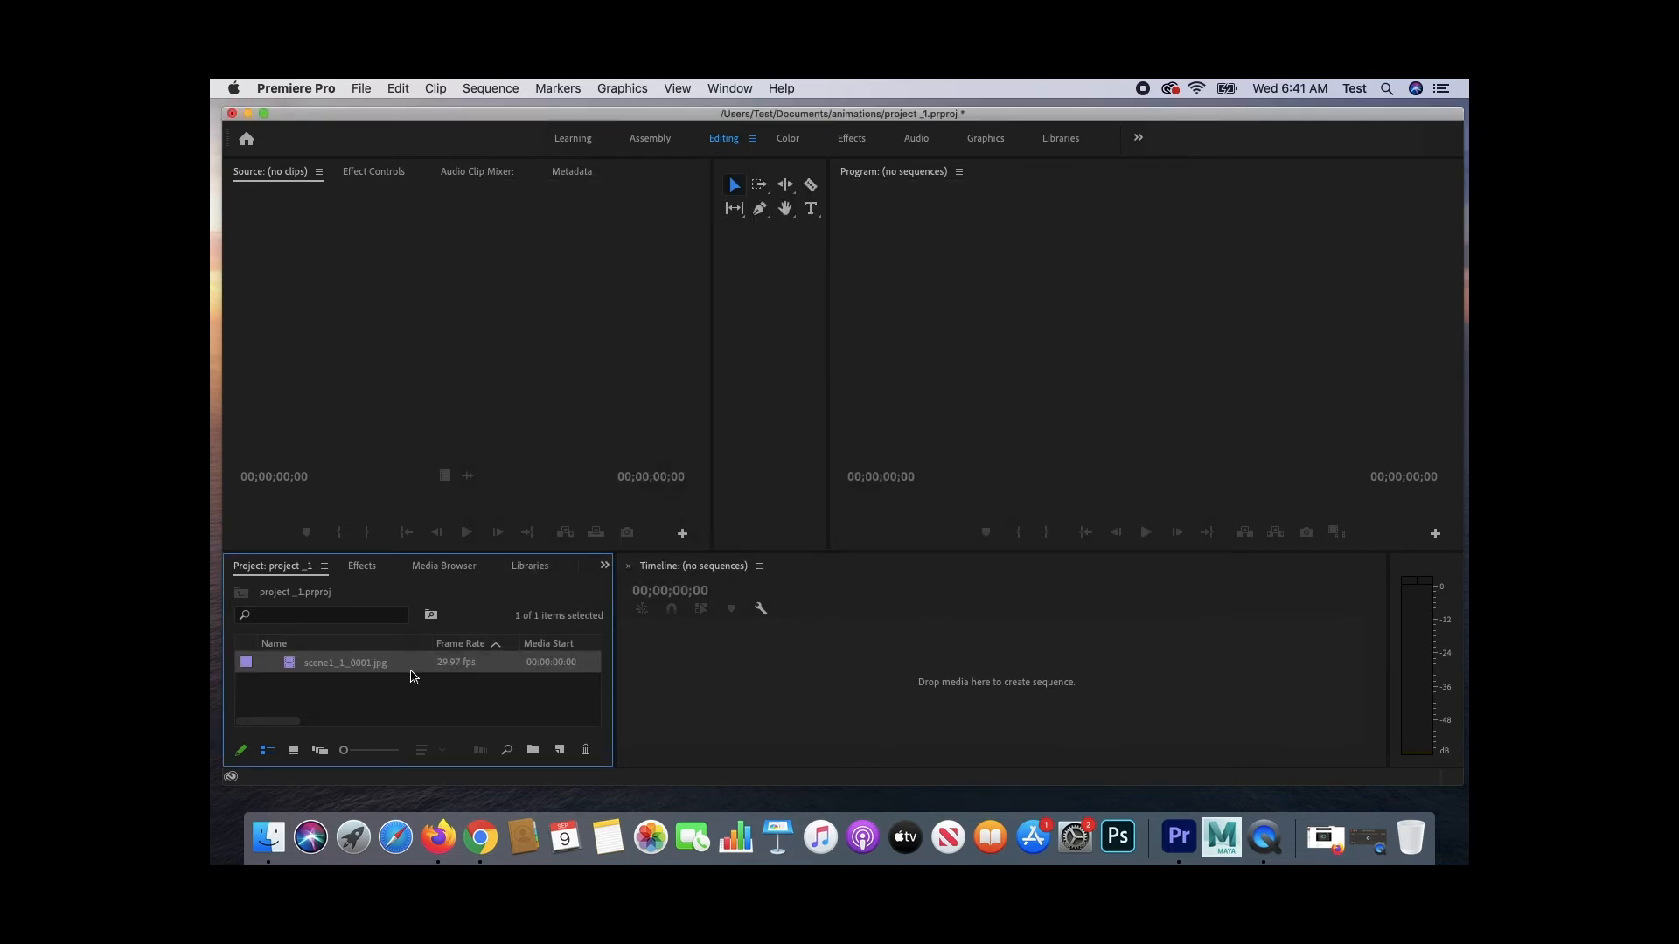
- Interpret the imported footage to assume a frame rate of 24 fps
right_click(443, 665)
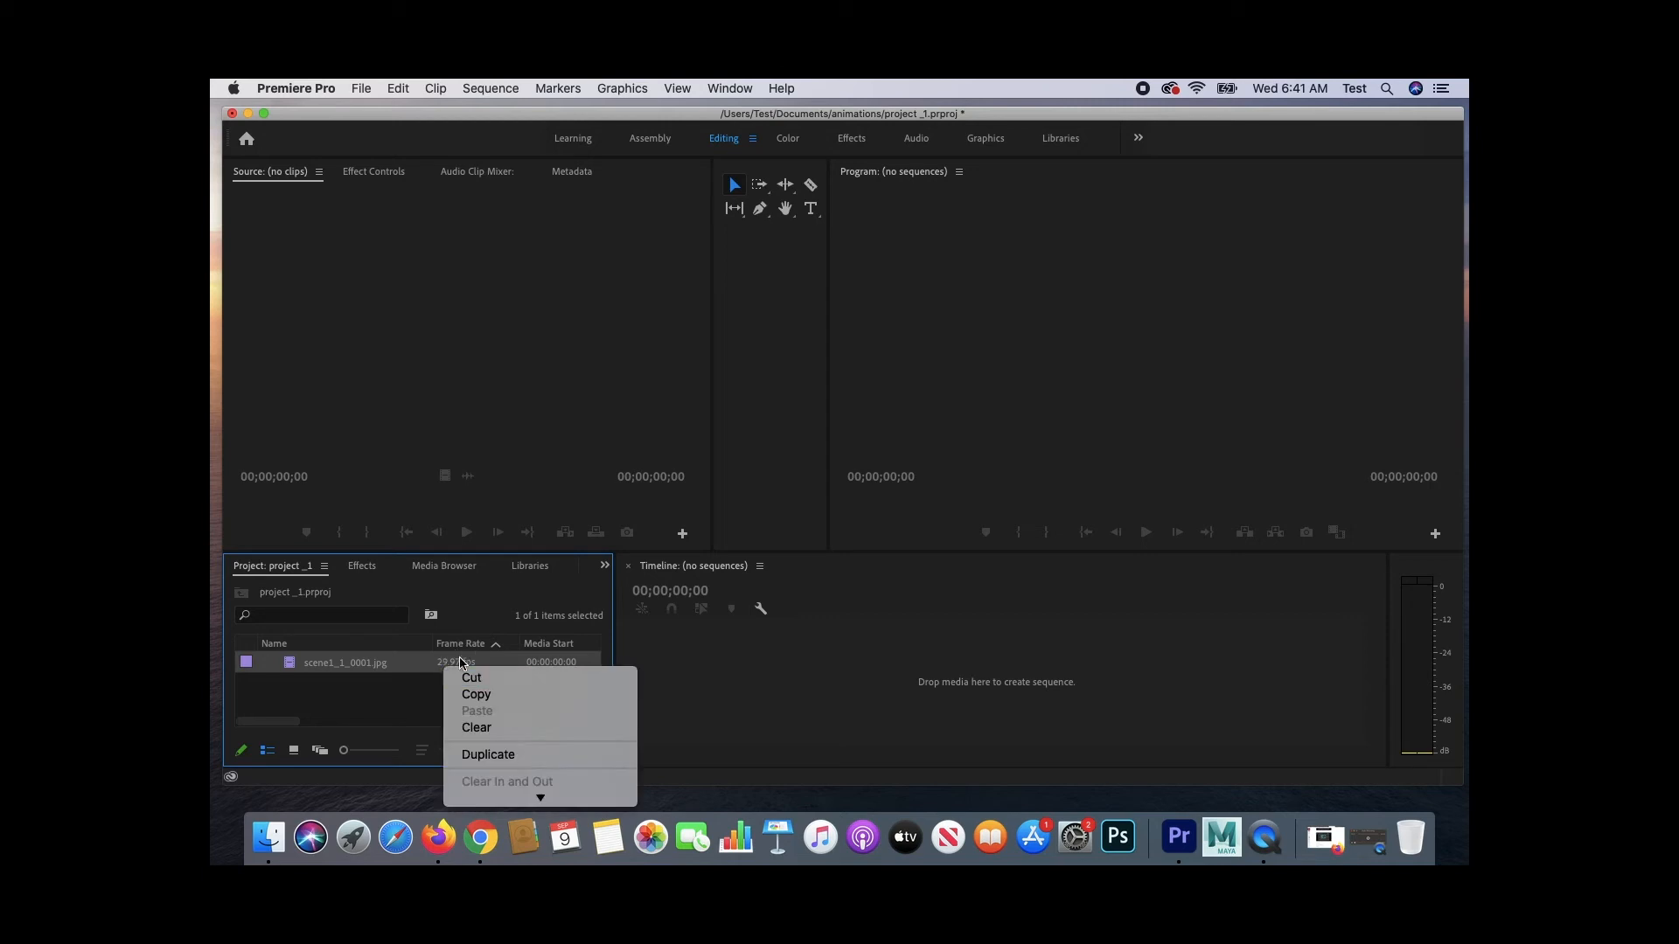
mouse_move(539, 796)
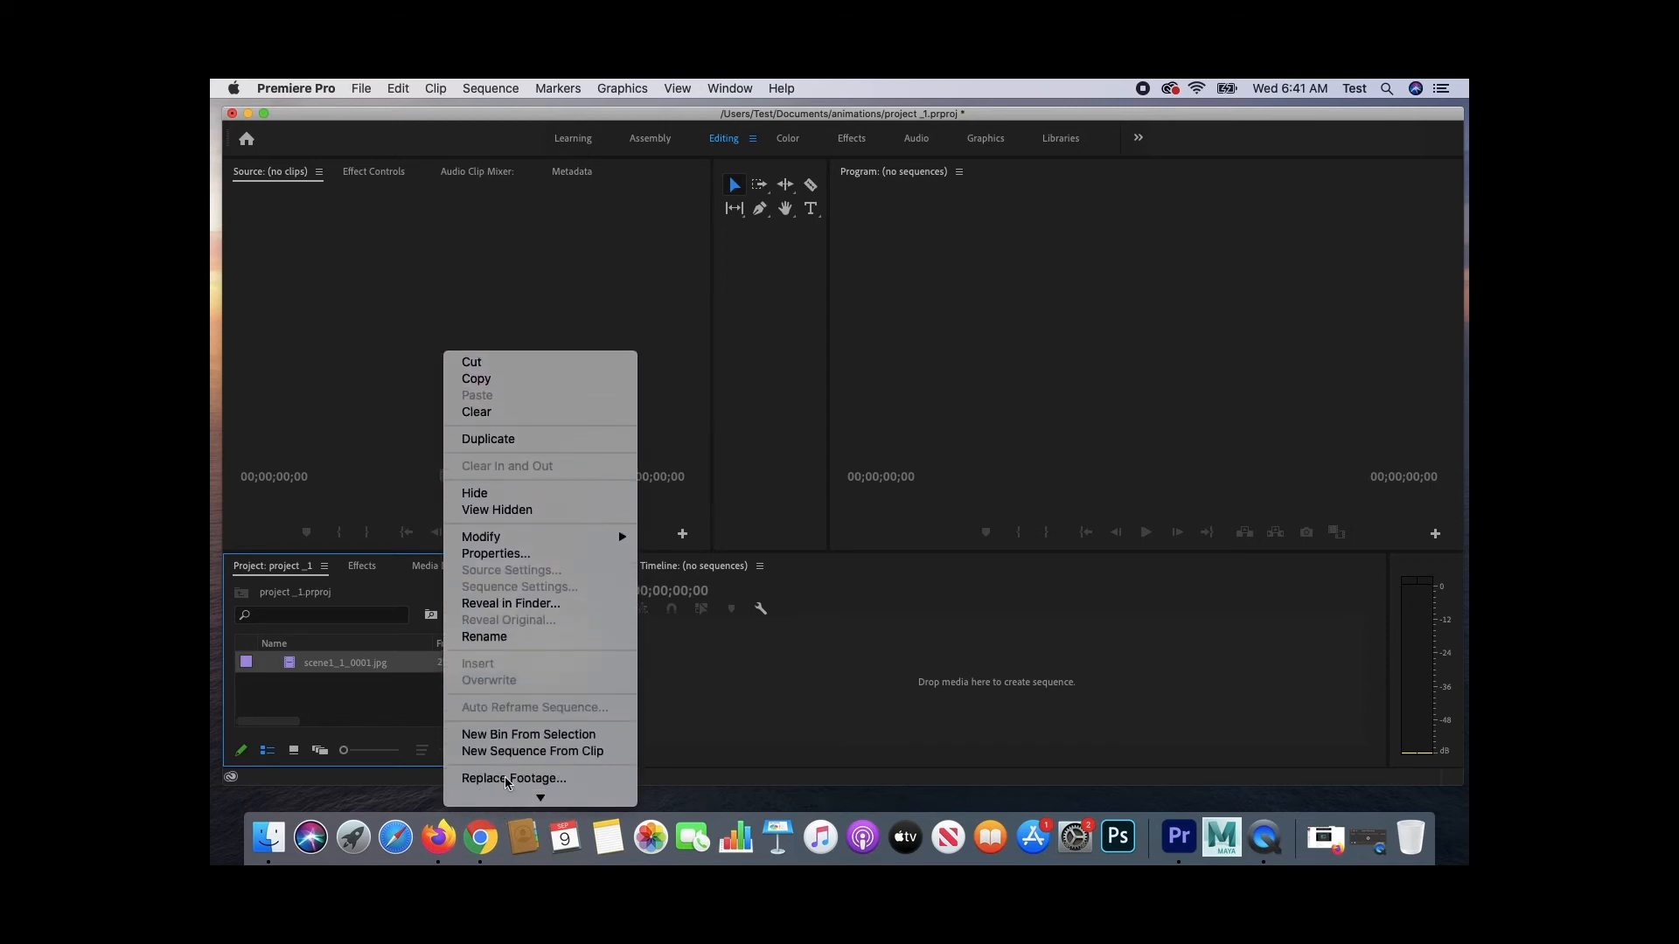
mouse_move(540, 543)
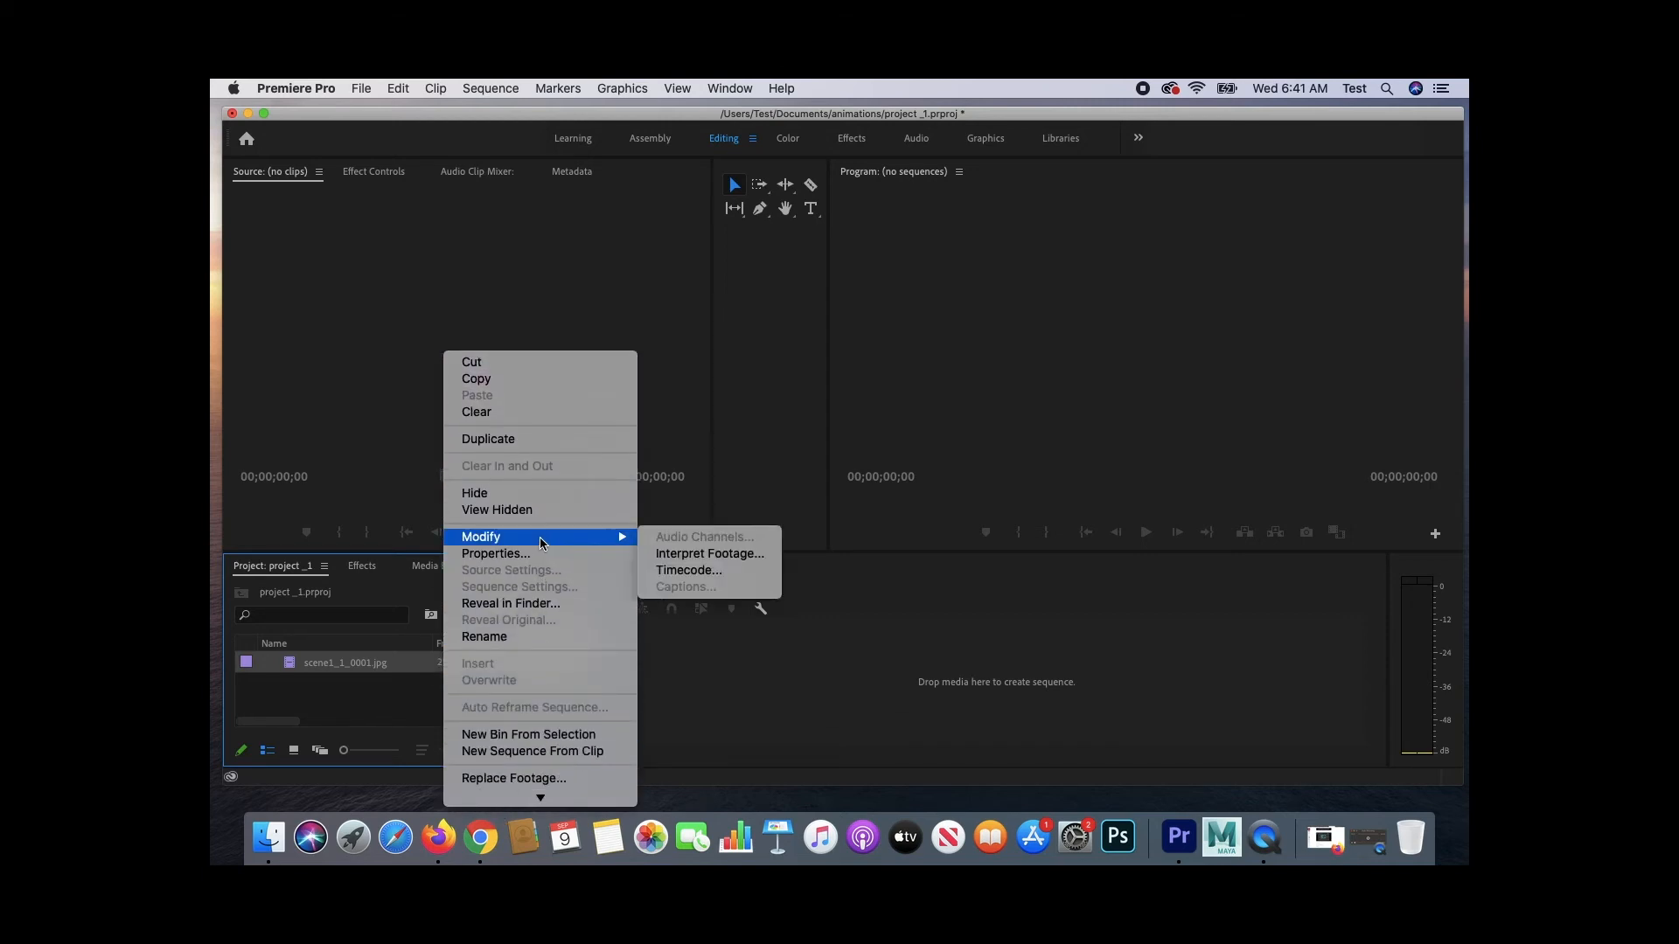
click(705, 554)
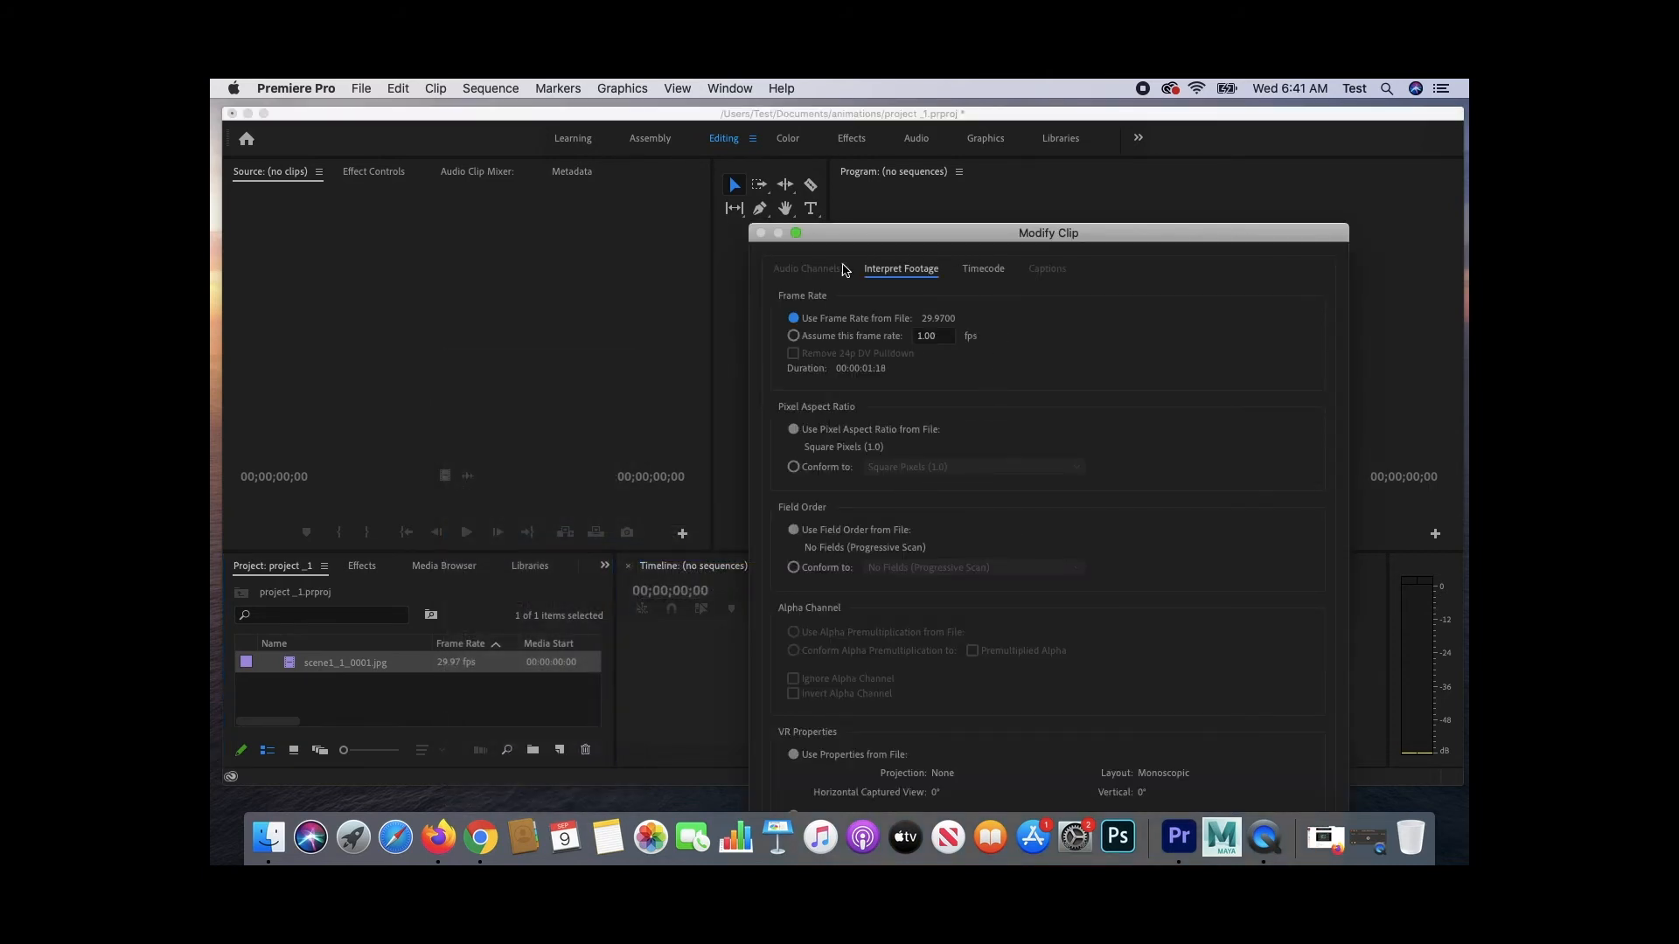
click(793, 337)
text(24)
drag(1005, 237, 939, 130)
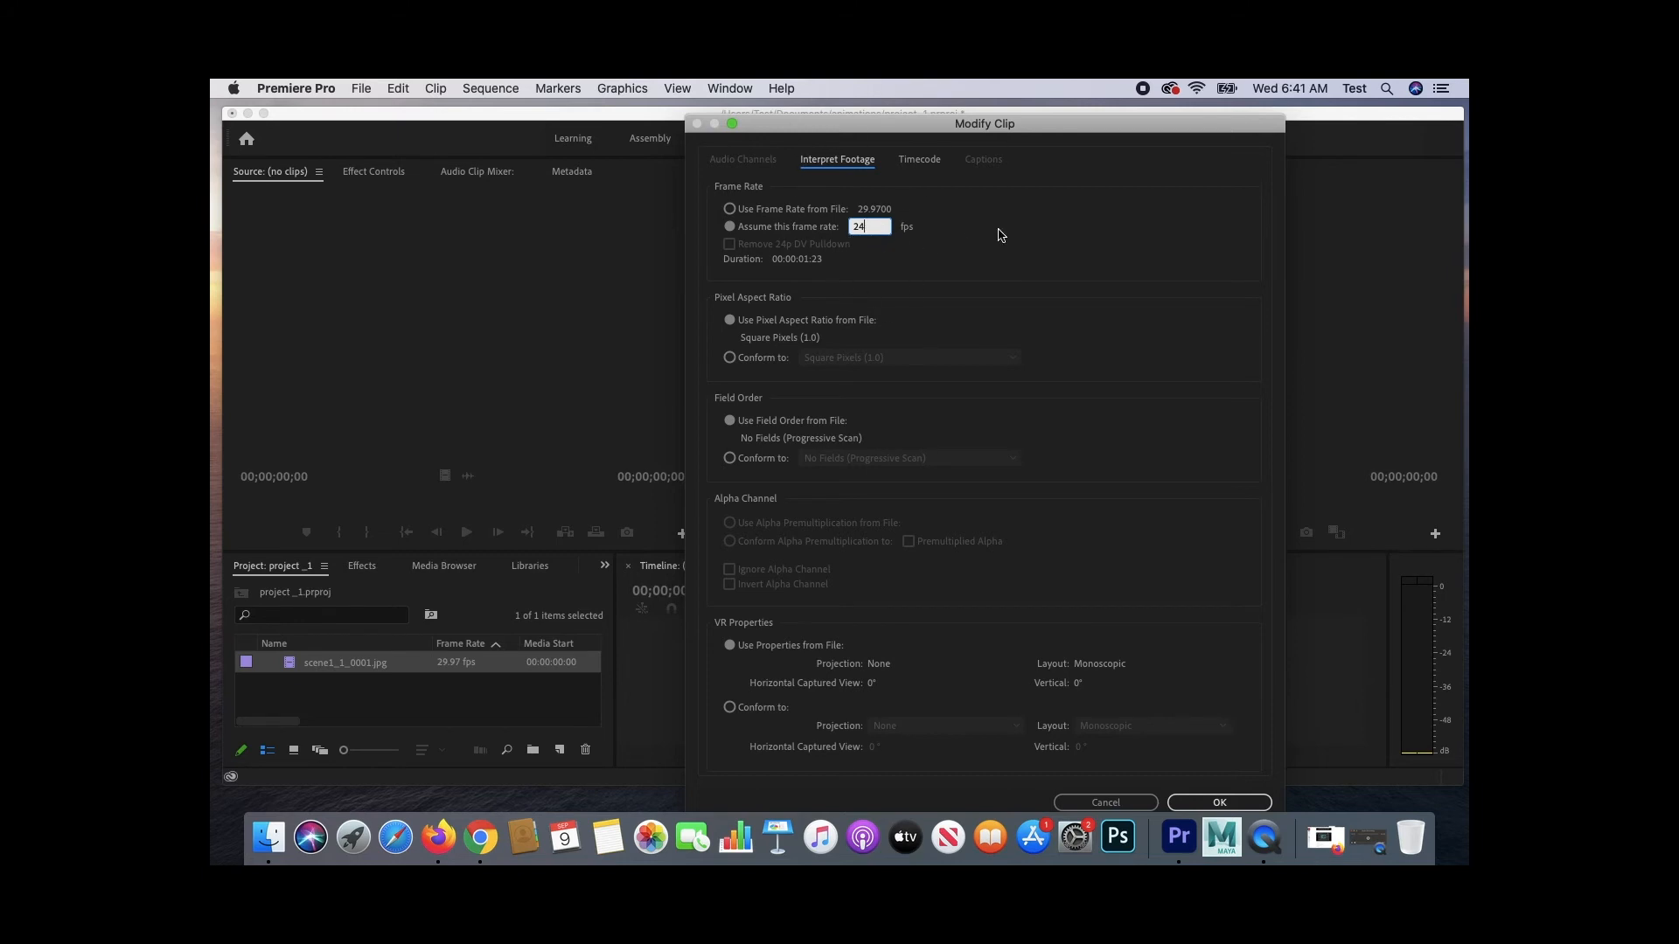
click(1210, 800)
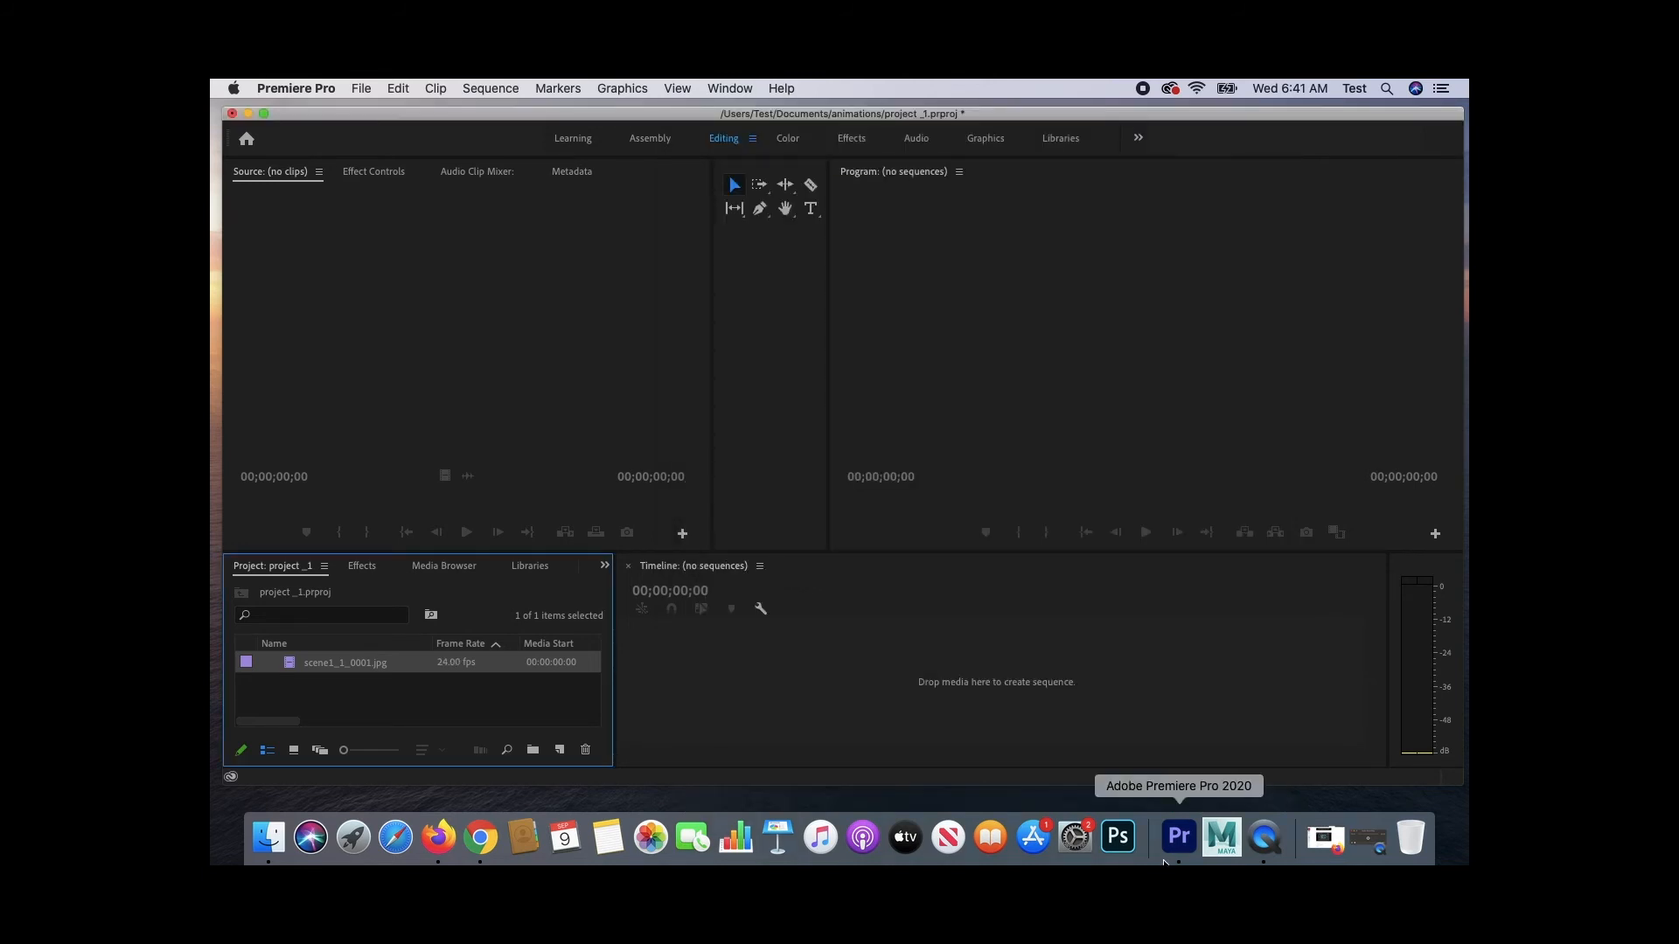
- Add the image sequence clip to the timeline to create a sequence and play it back
drag(323, 669, 775, 665)
drag(776, 664, 774, 664)
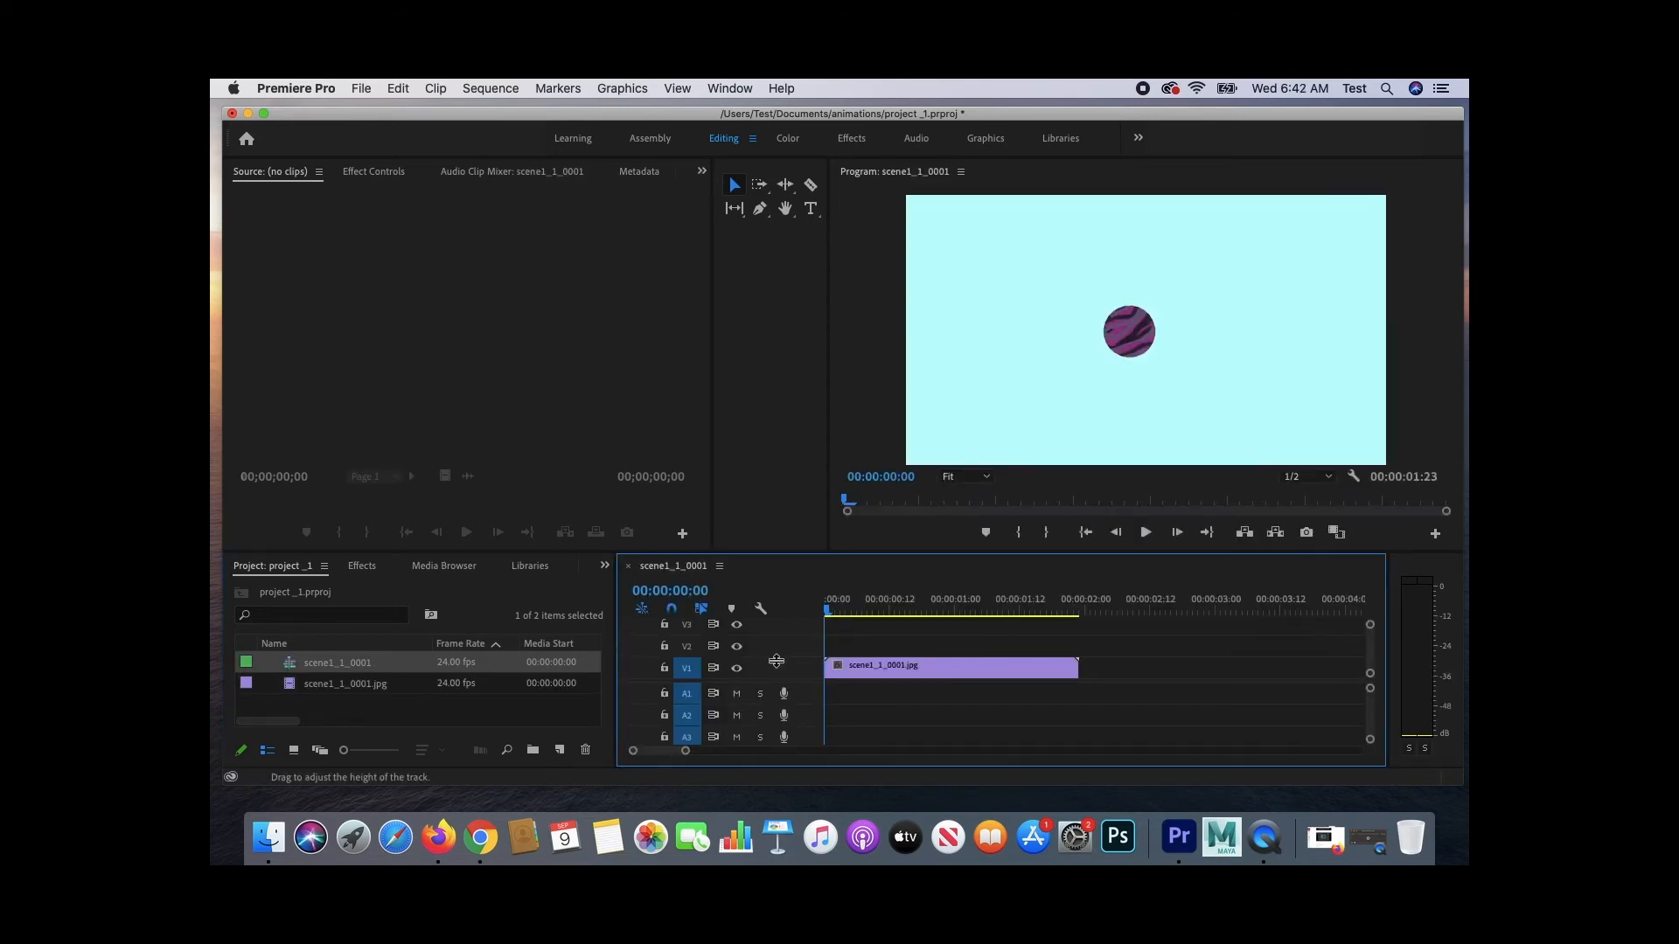
key(space)
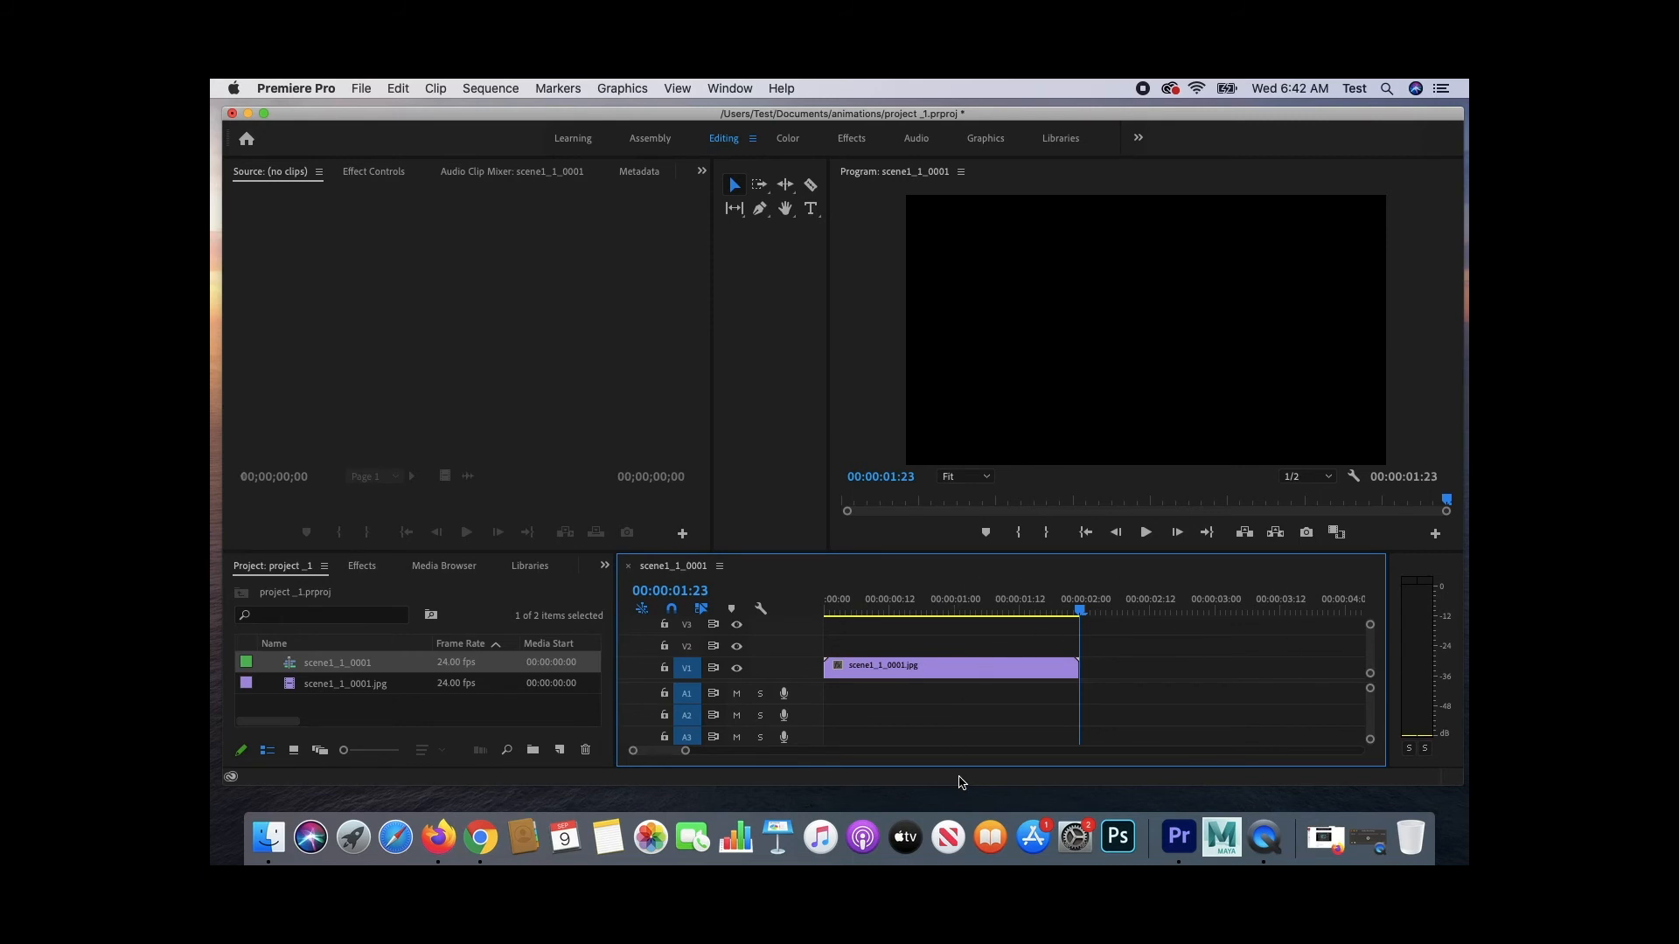
- Split the timeline clip at 00:00:00:23 with the Razor tool, then return to the Selection tool
drag(1081, 611, 949, 615)
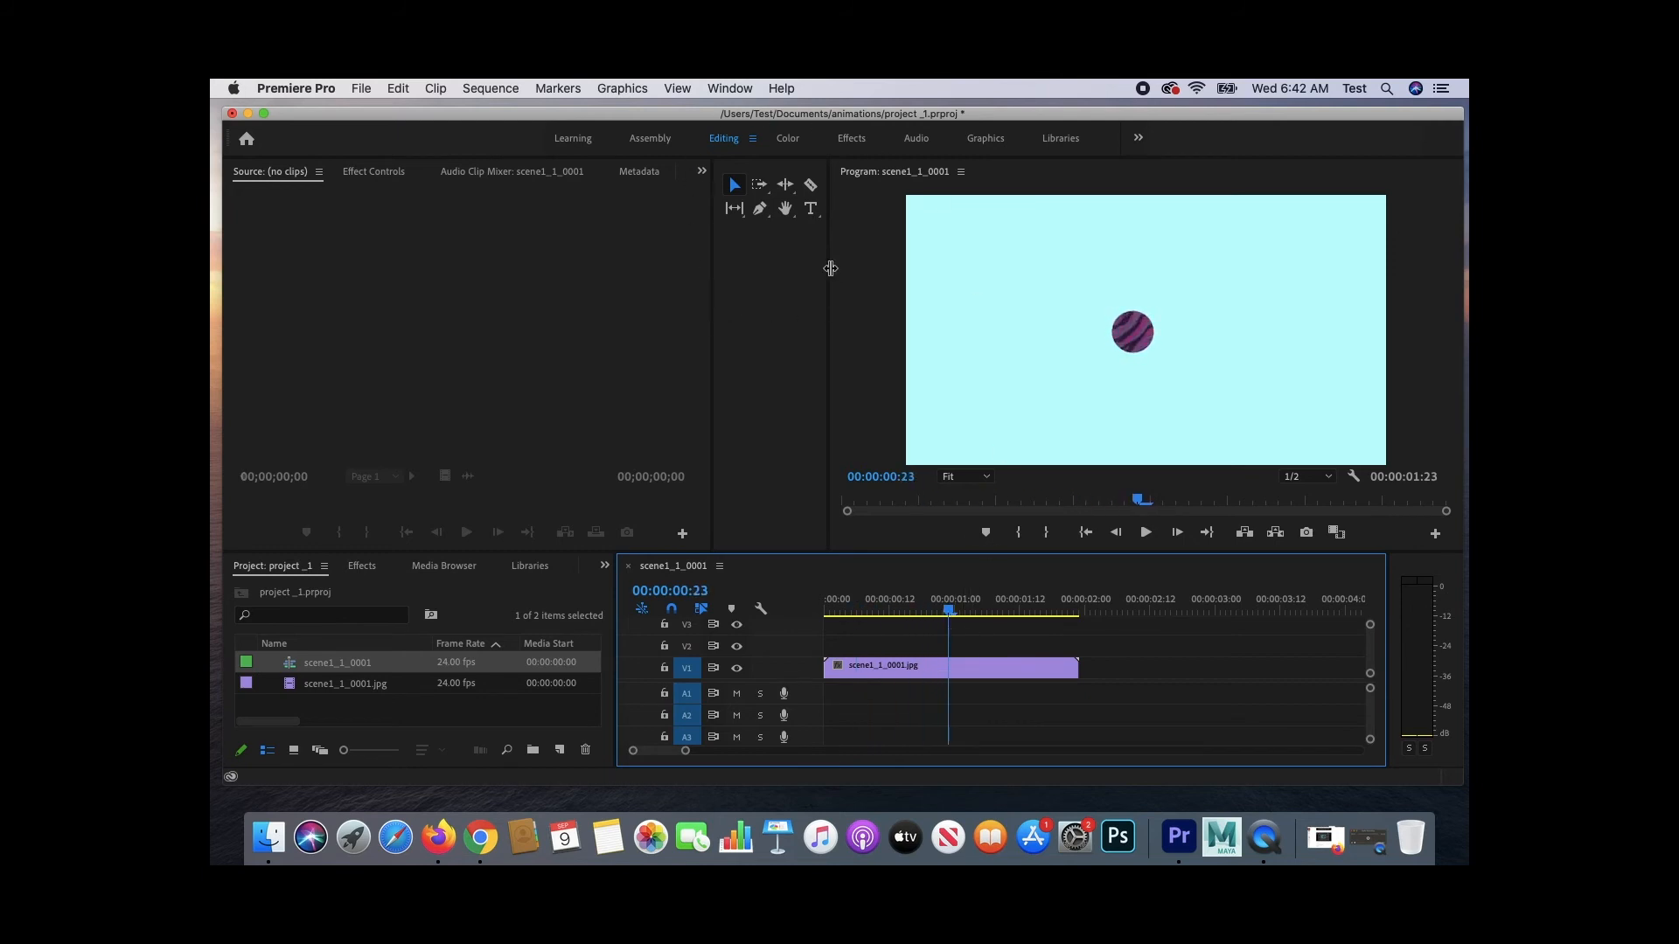
click(809, 185)
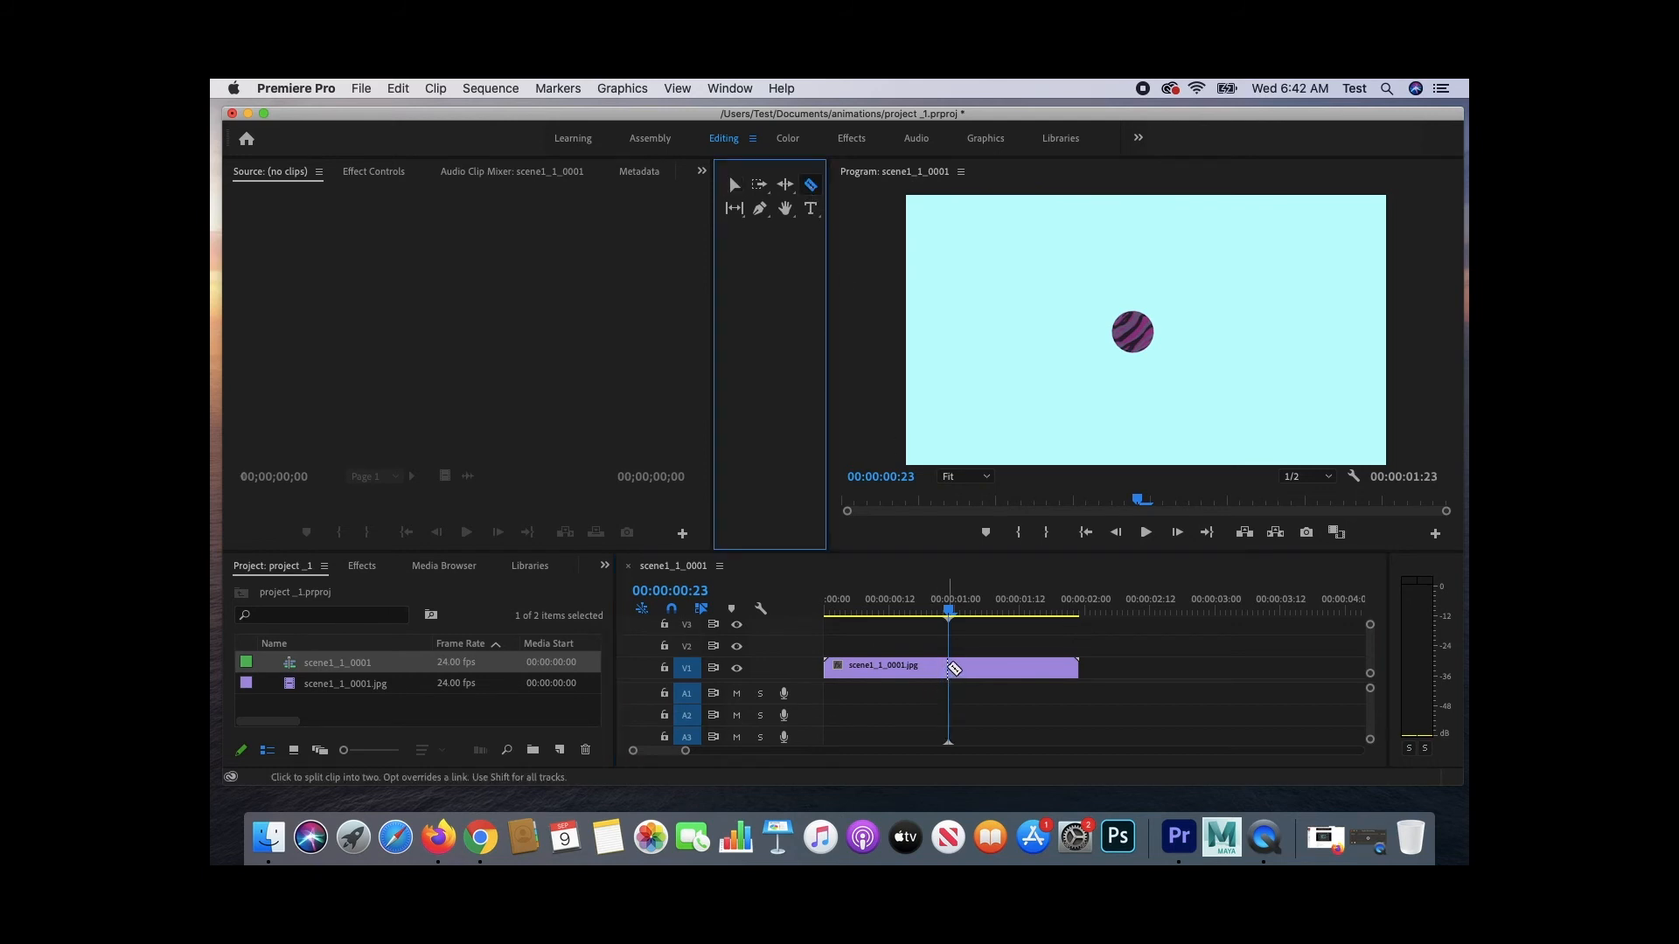
click(949, 667)
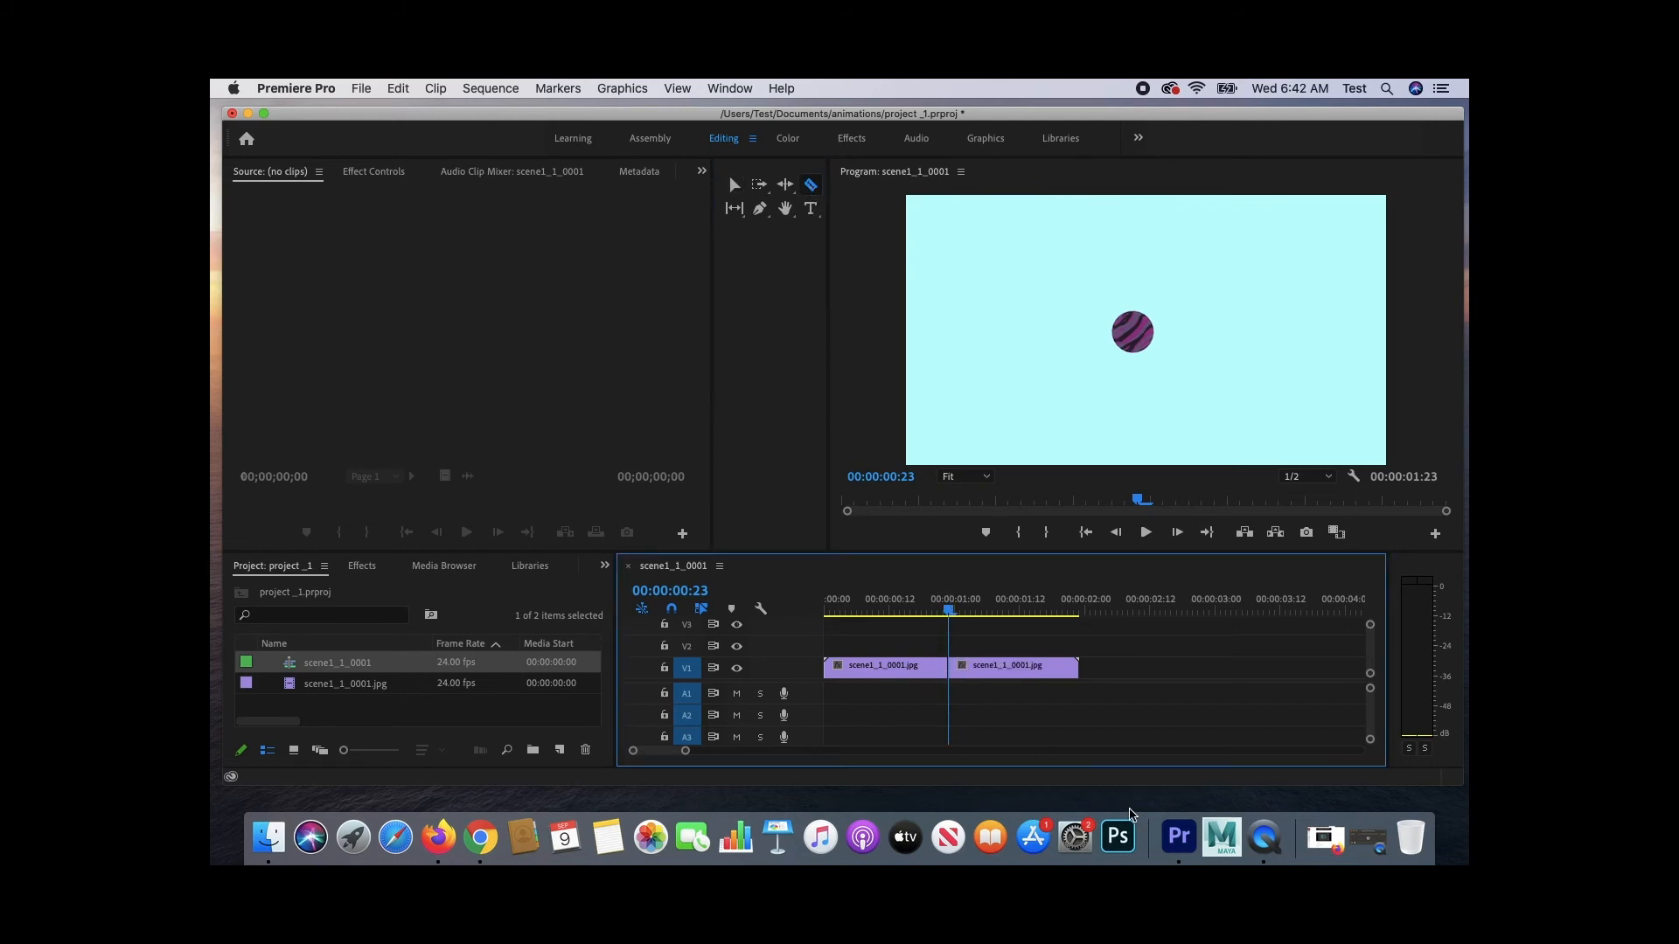
click(735, 186)
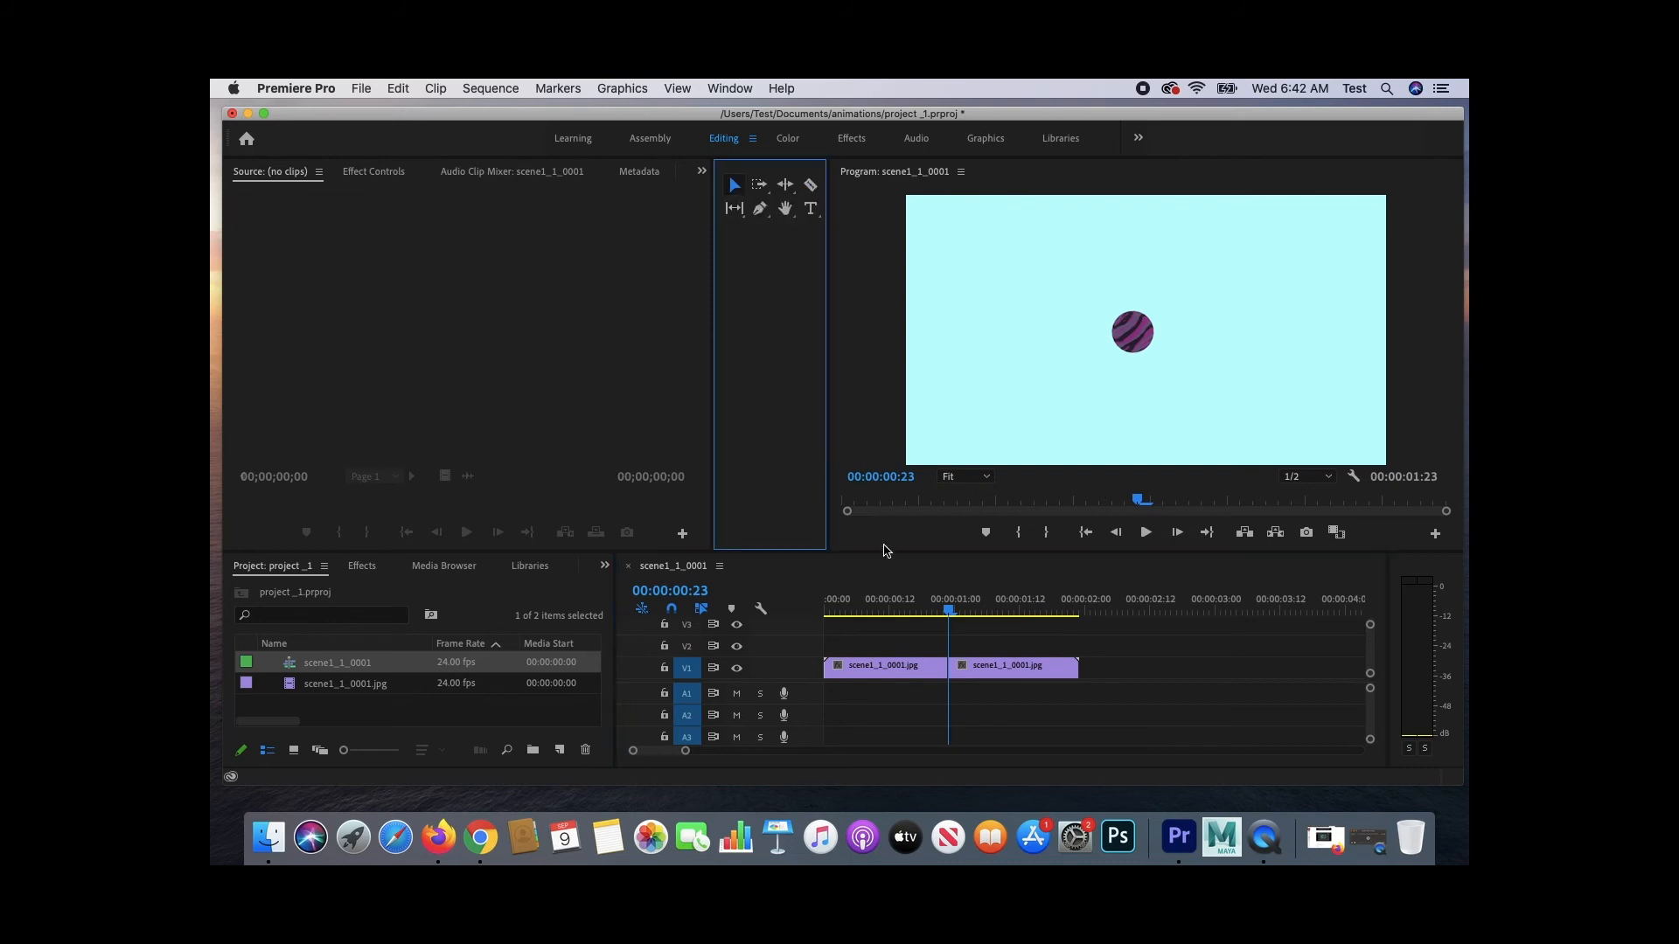
drag(983, 669, 1163, 682)
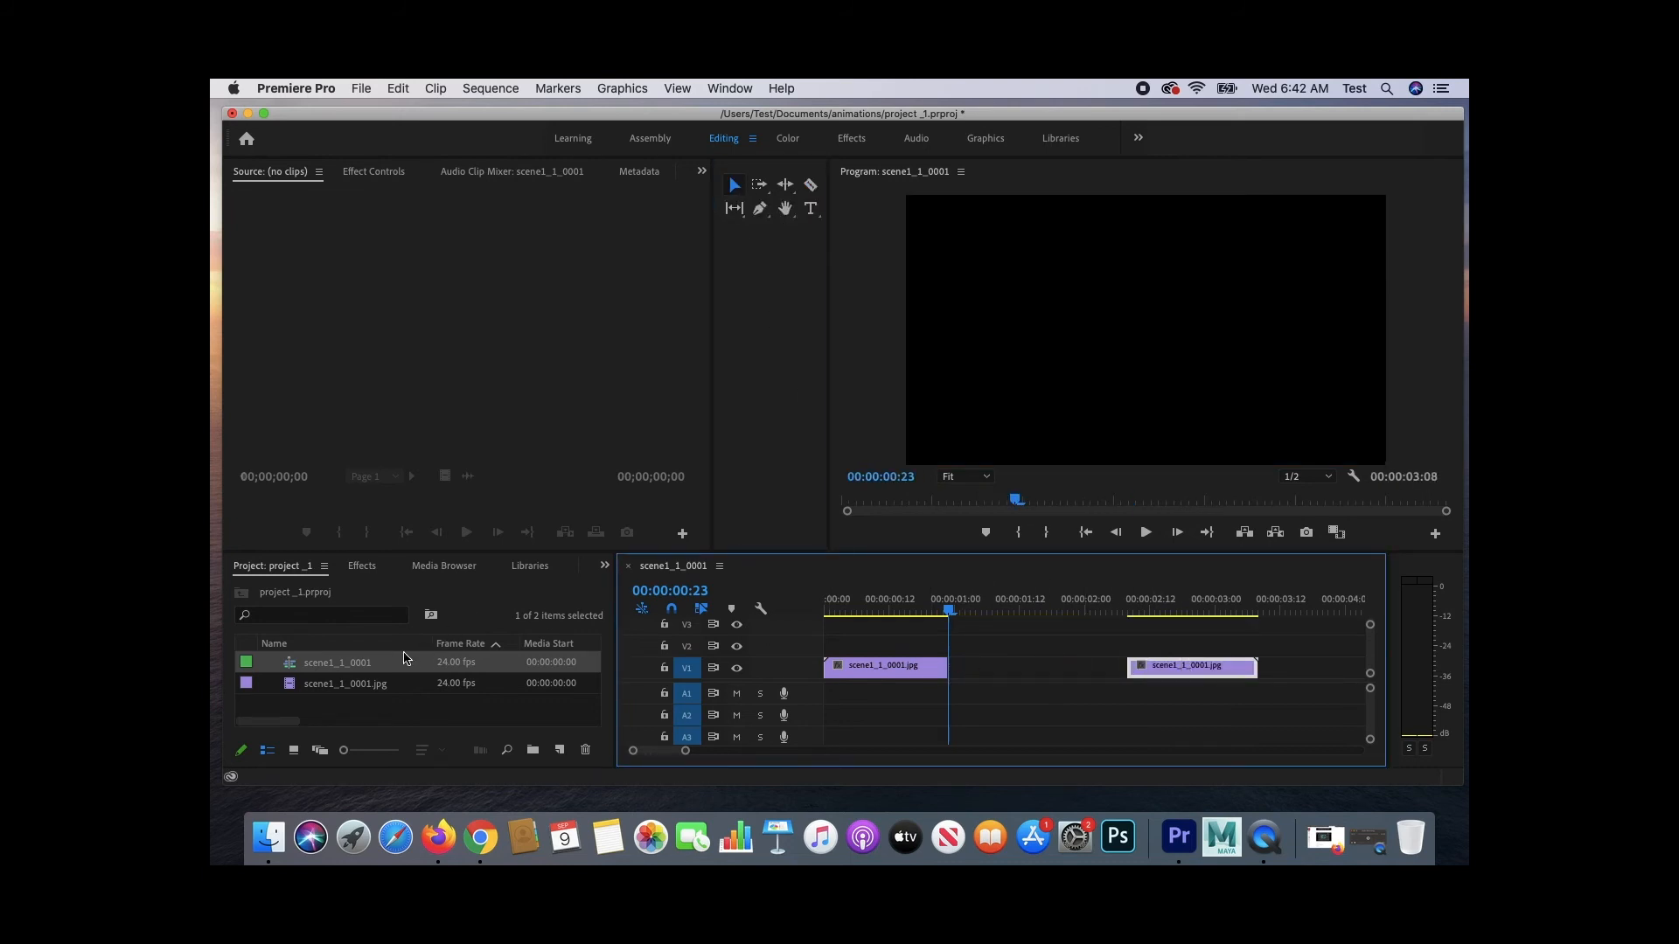
drag(356, 688, 951, 670)
click(1266, 675)
key(Delete)
key(super+z)
key(super+z)
key(super+shift+z)
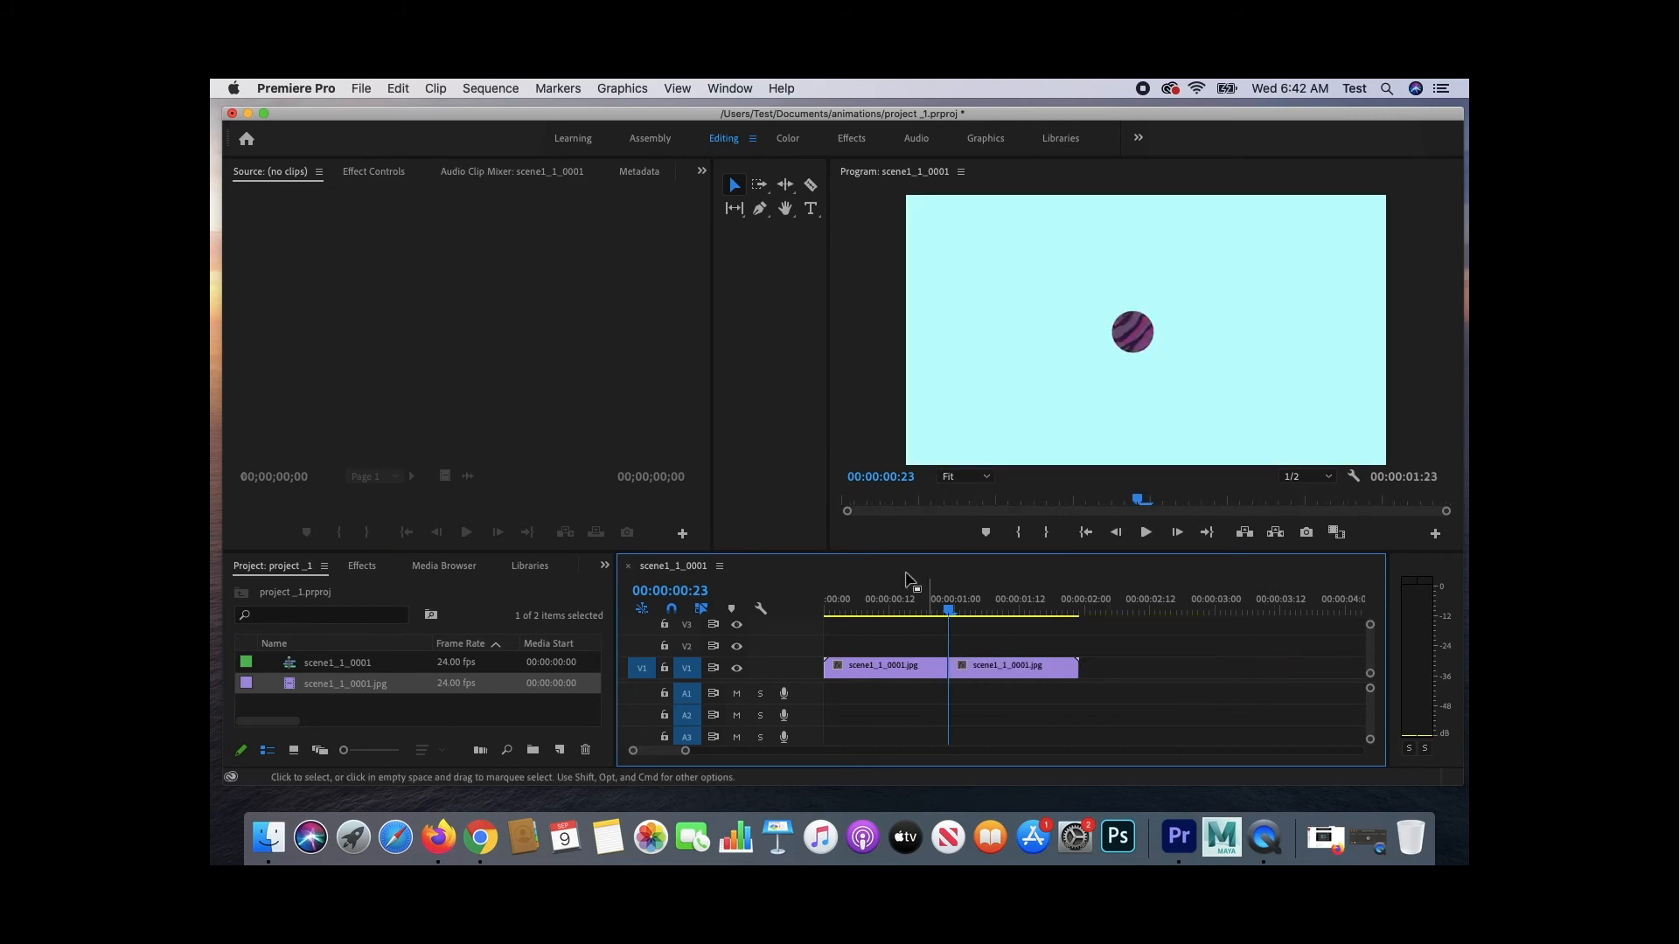
- Insert another copy of scene1_1_0001.jpg between the two halves of the split clip and return the playhead to the start
drag(951, 612, 802, 613)
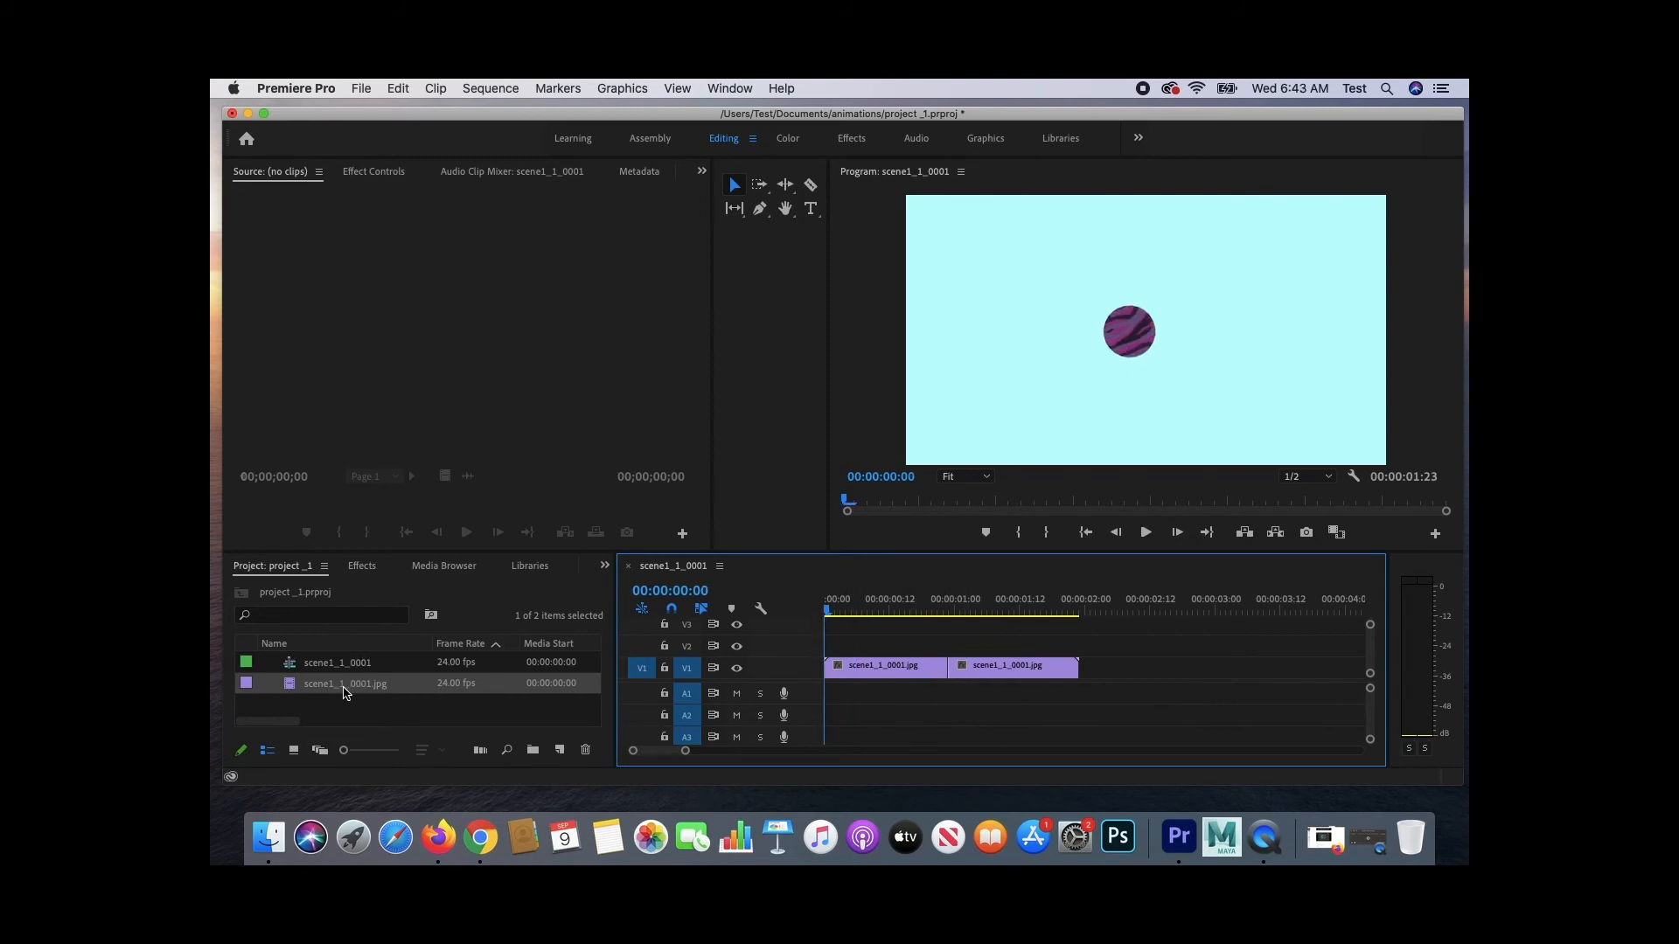
mouse_move(342, 691)
mouse_down()
mouse_move(959, 691)
mouse_move(947, 675)
mouse_up()
click(984, 668)
click(1088, 603)
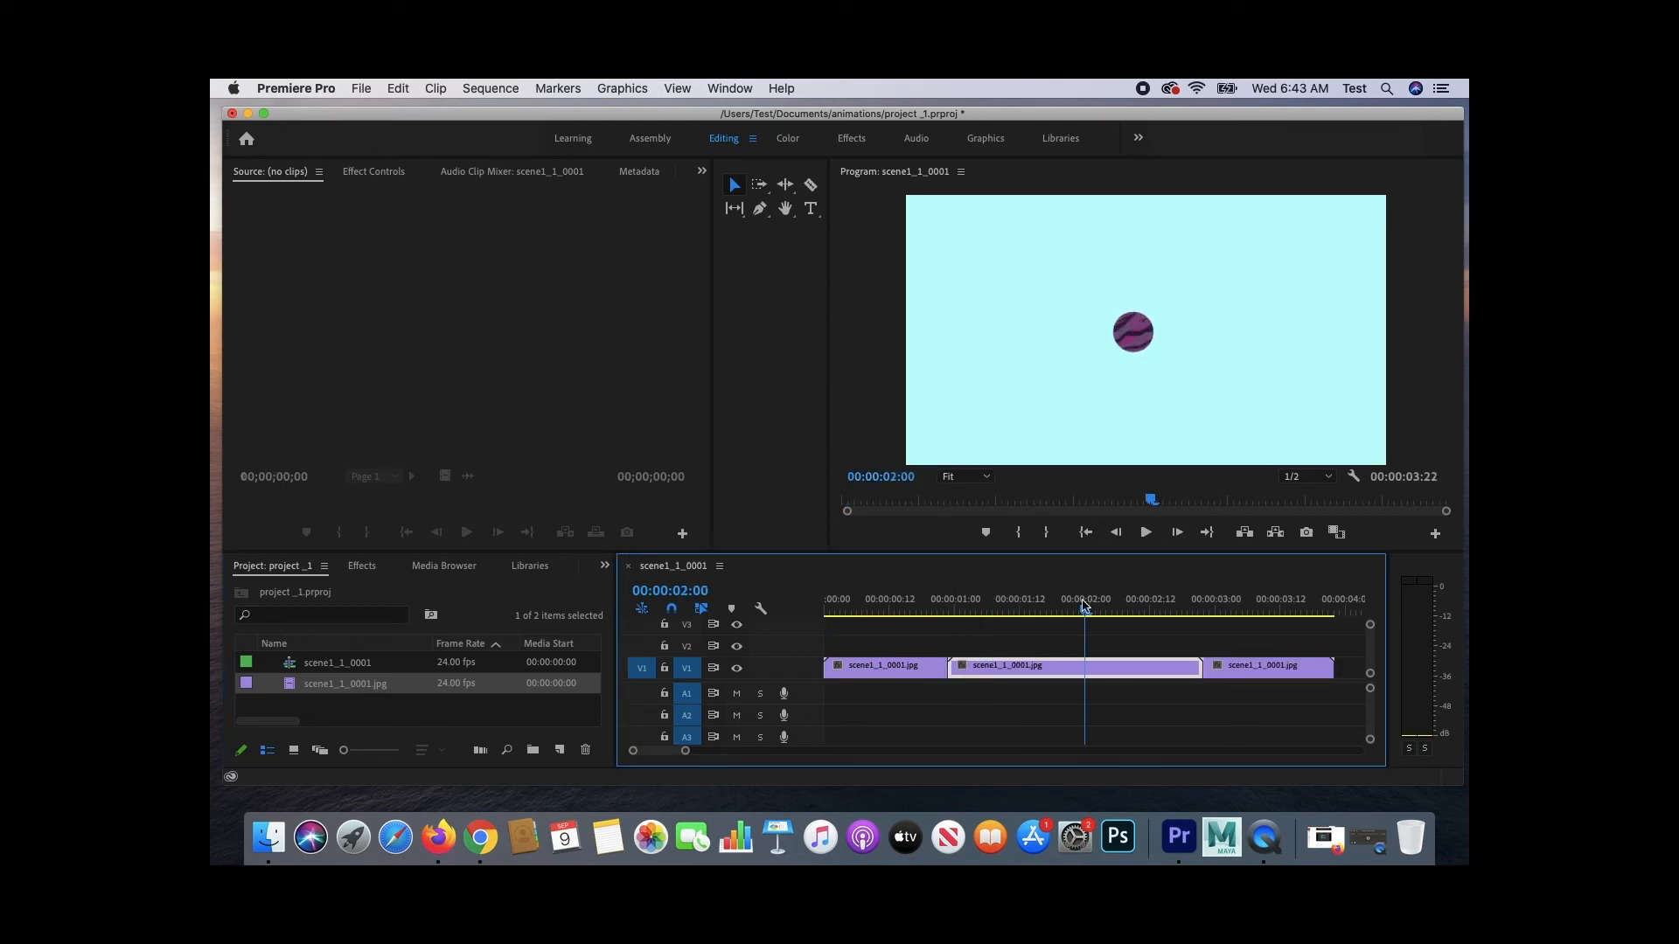
drag(409, 684, 768, 673)
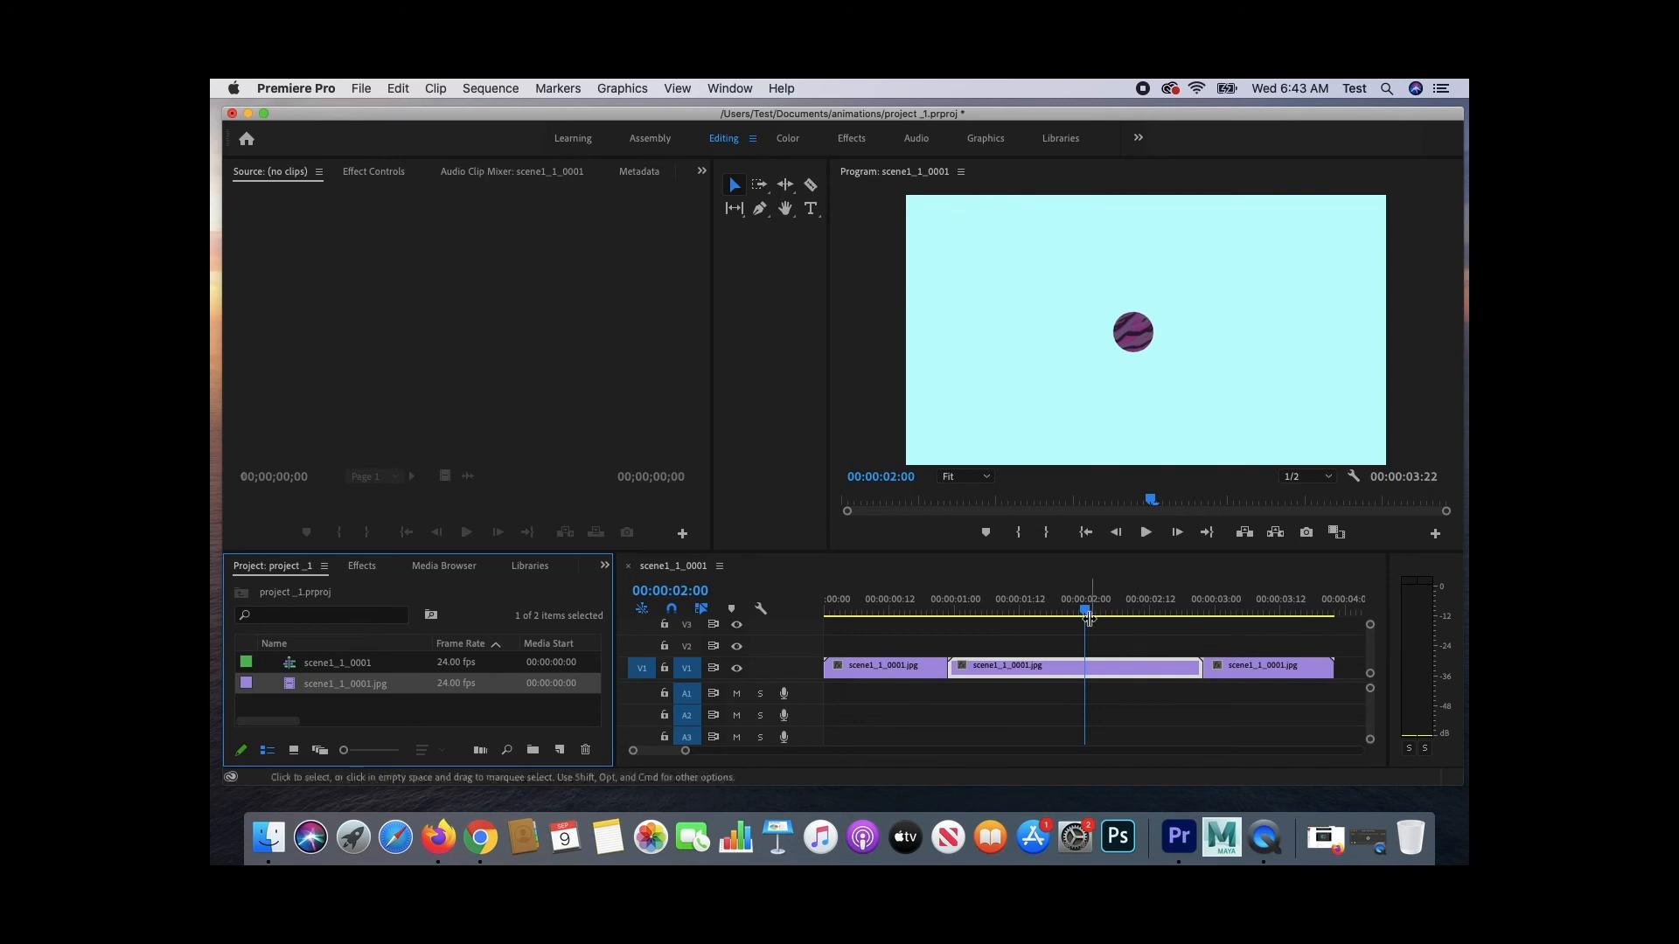
drag(1090, 617, 868, 675)
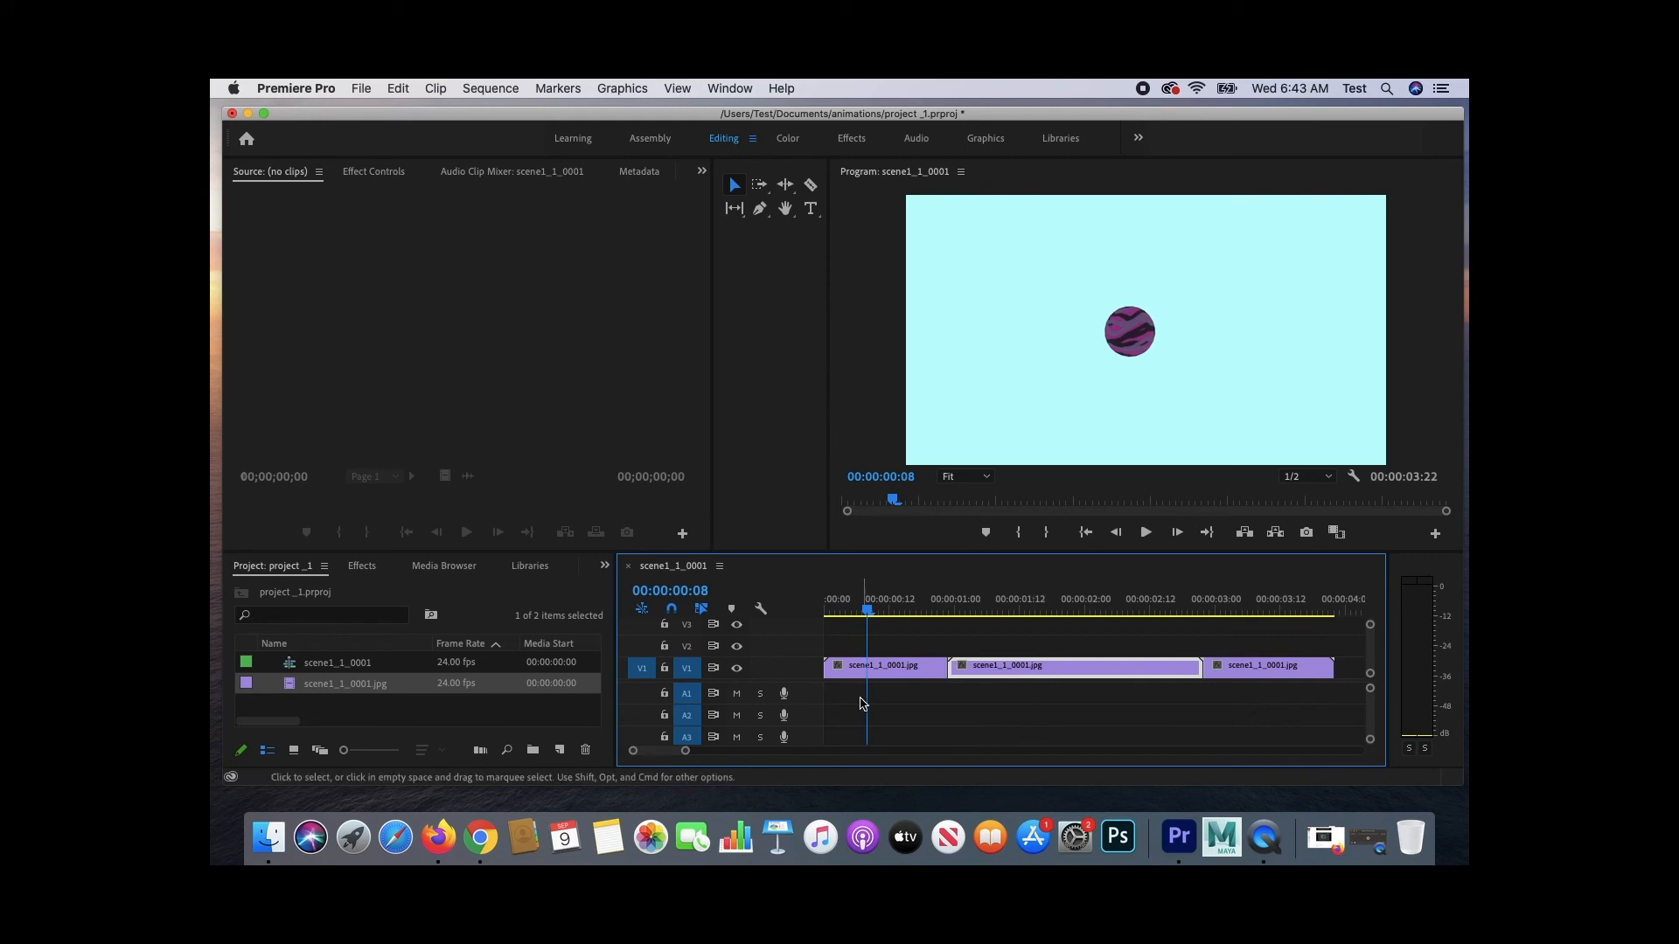
key(Home)
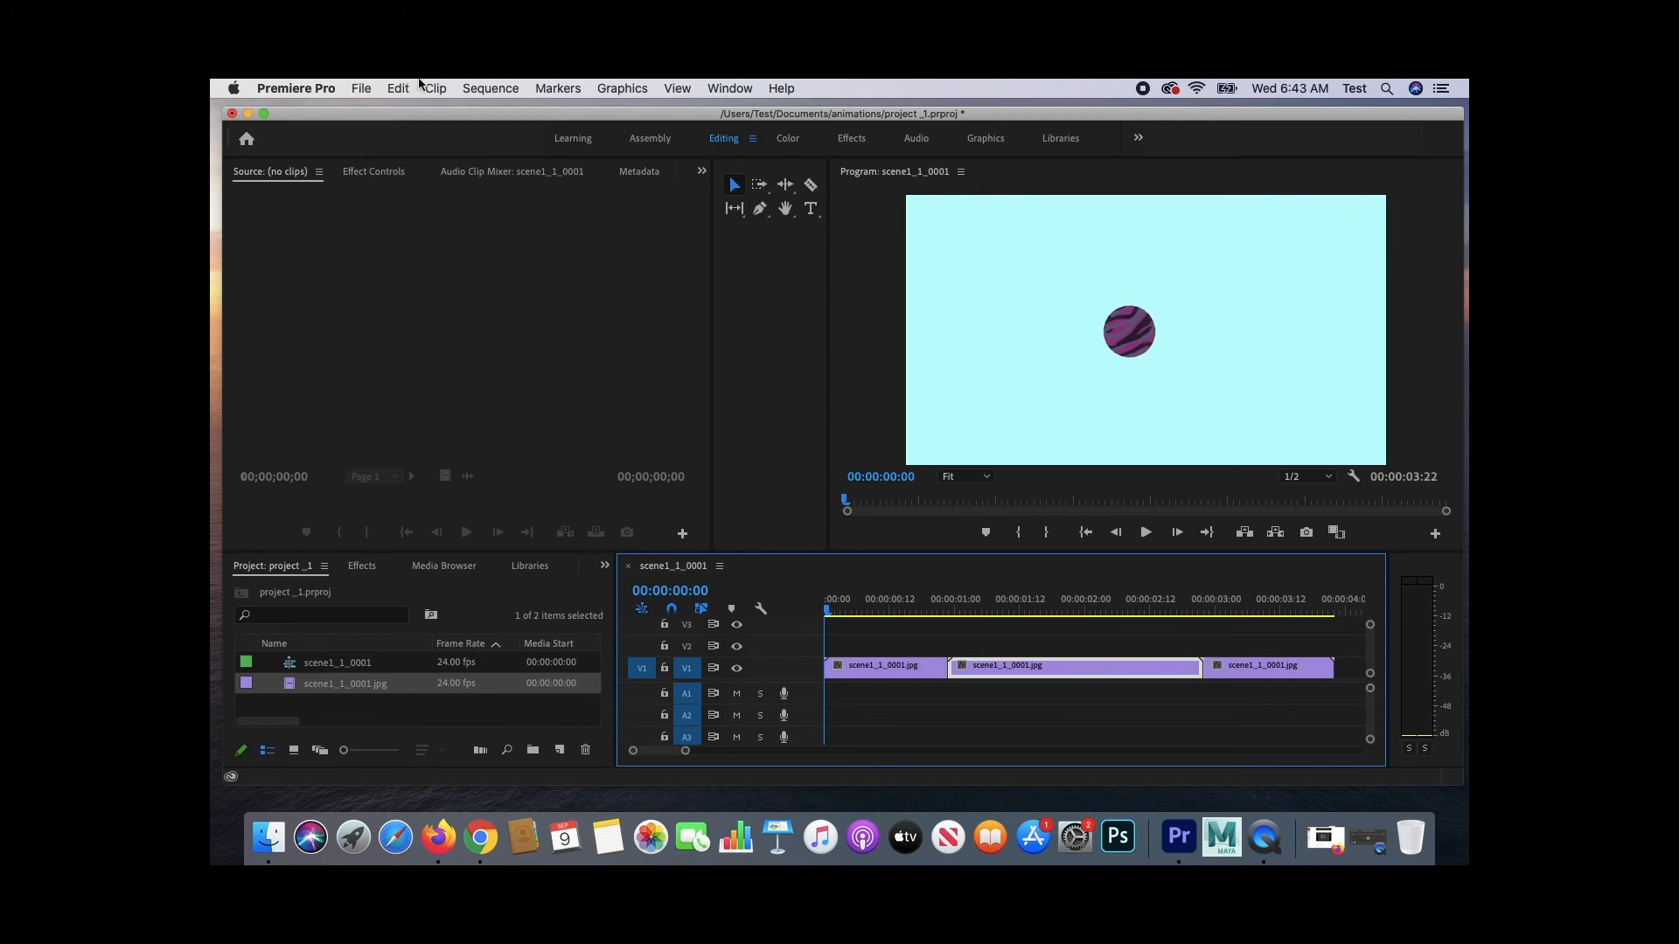
- Export the sequence as H.264 media named project_1 into the Documents animations folder
click(369, 87)
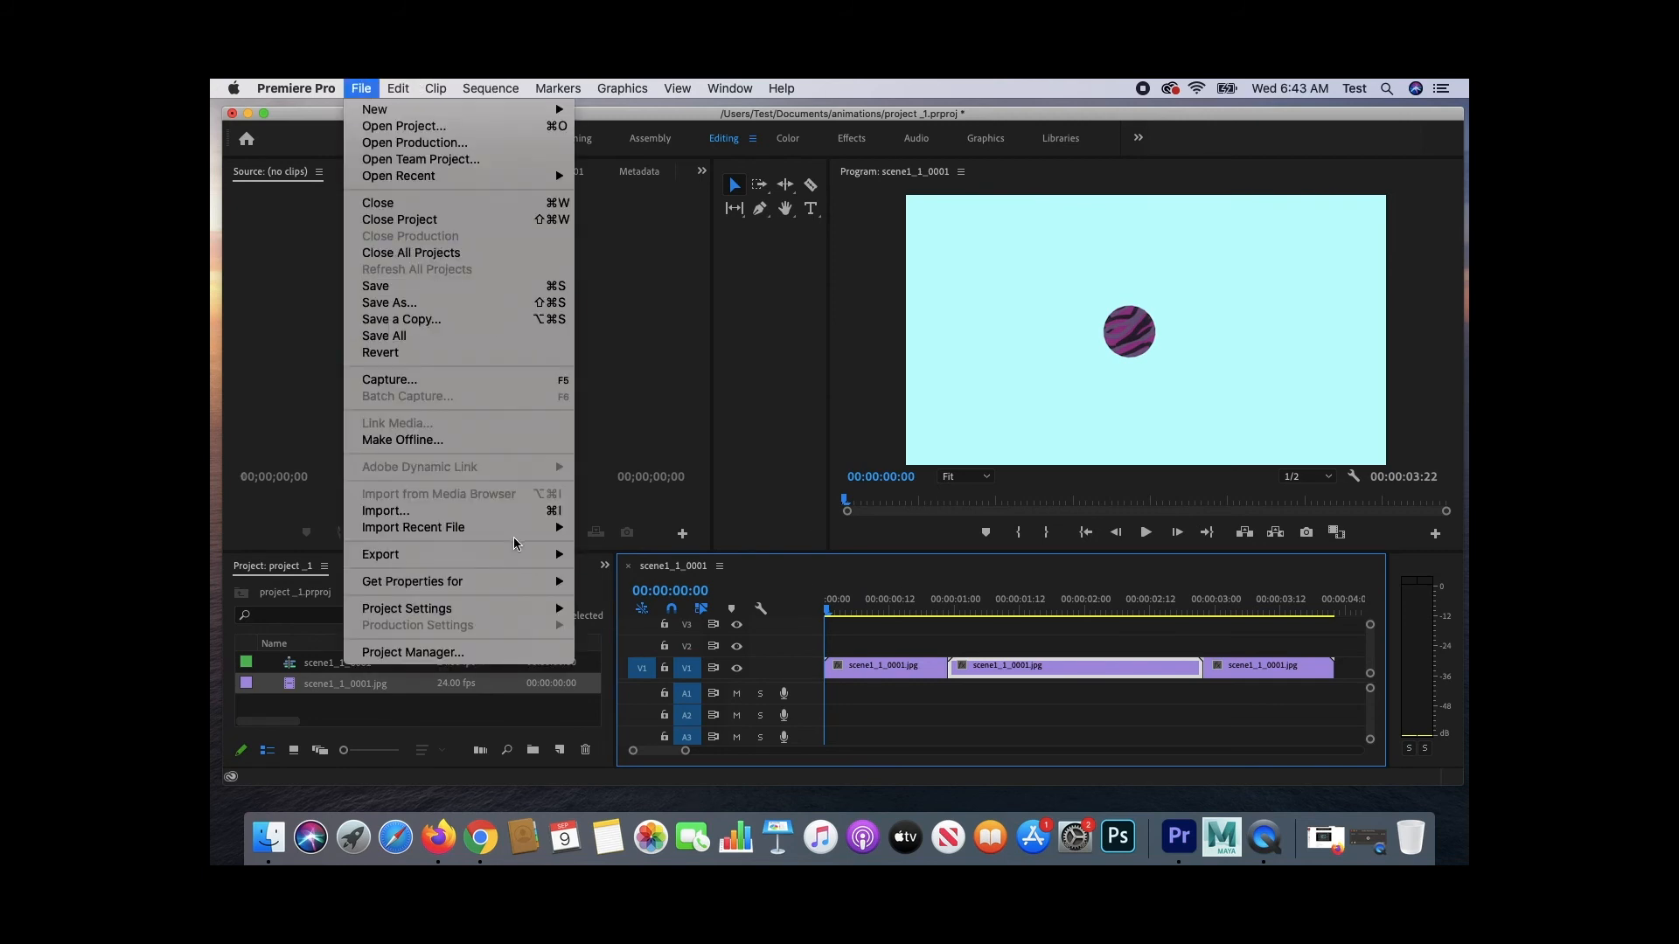
mouse_move(514, 556)
click(662, 560)
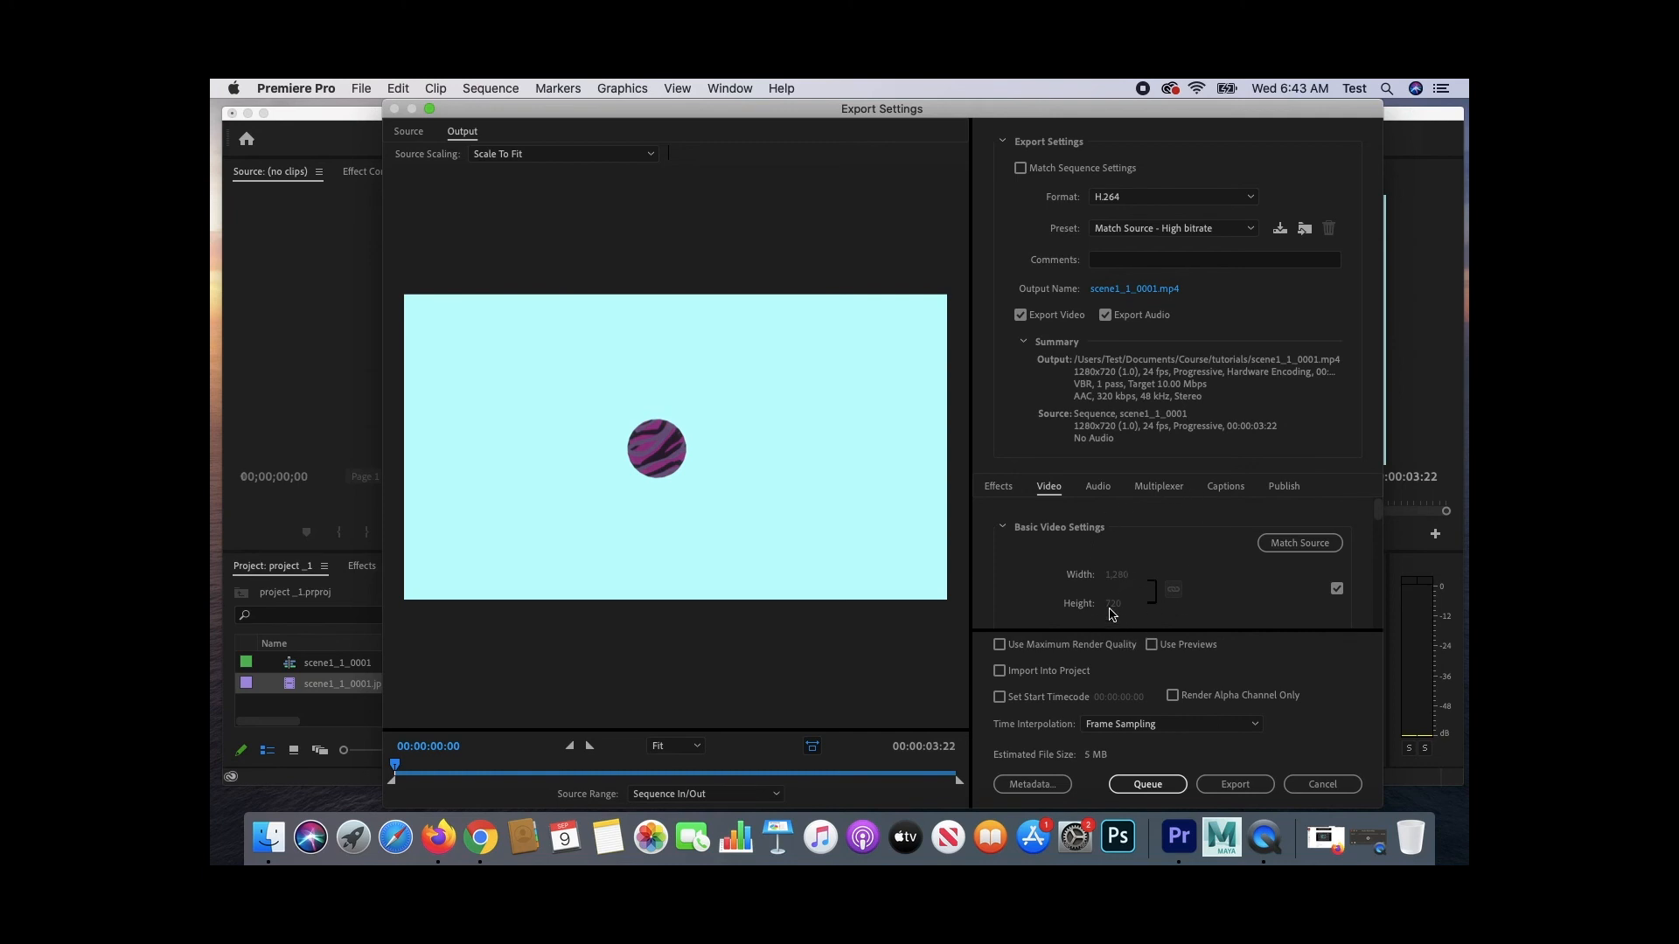
click(1130, 290)
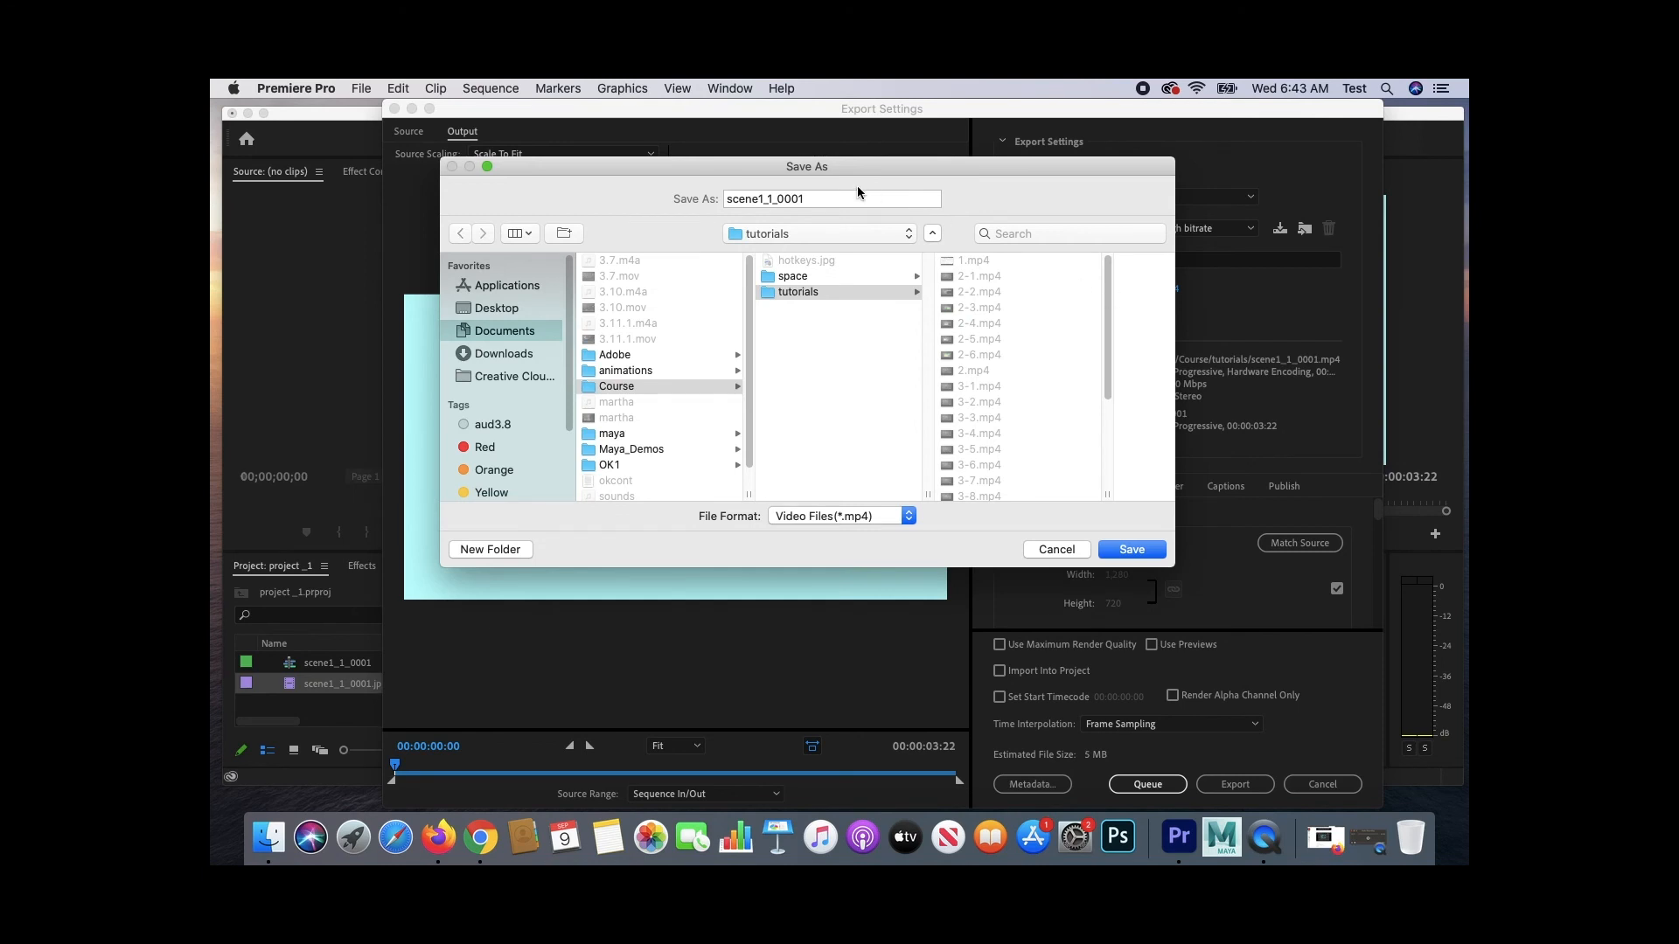
click(635, 370)
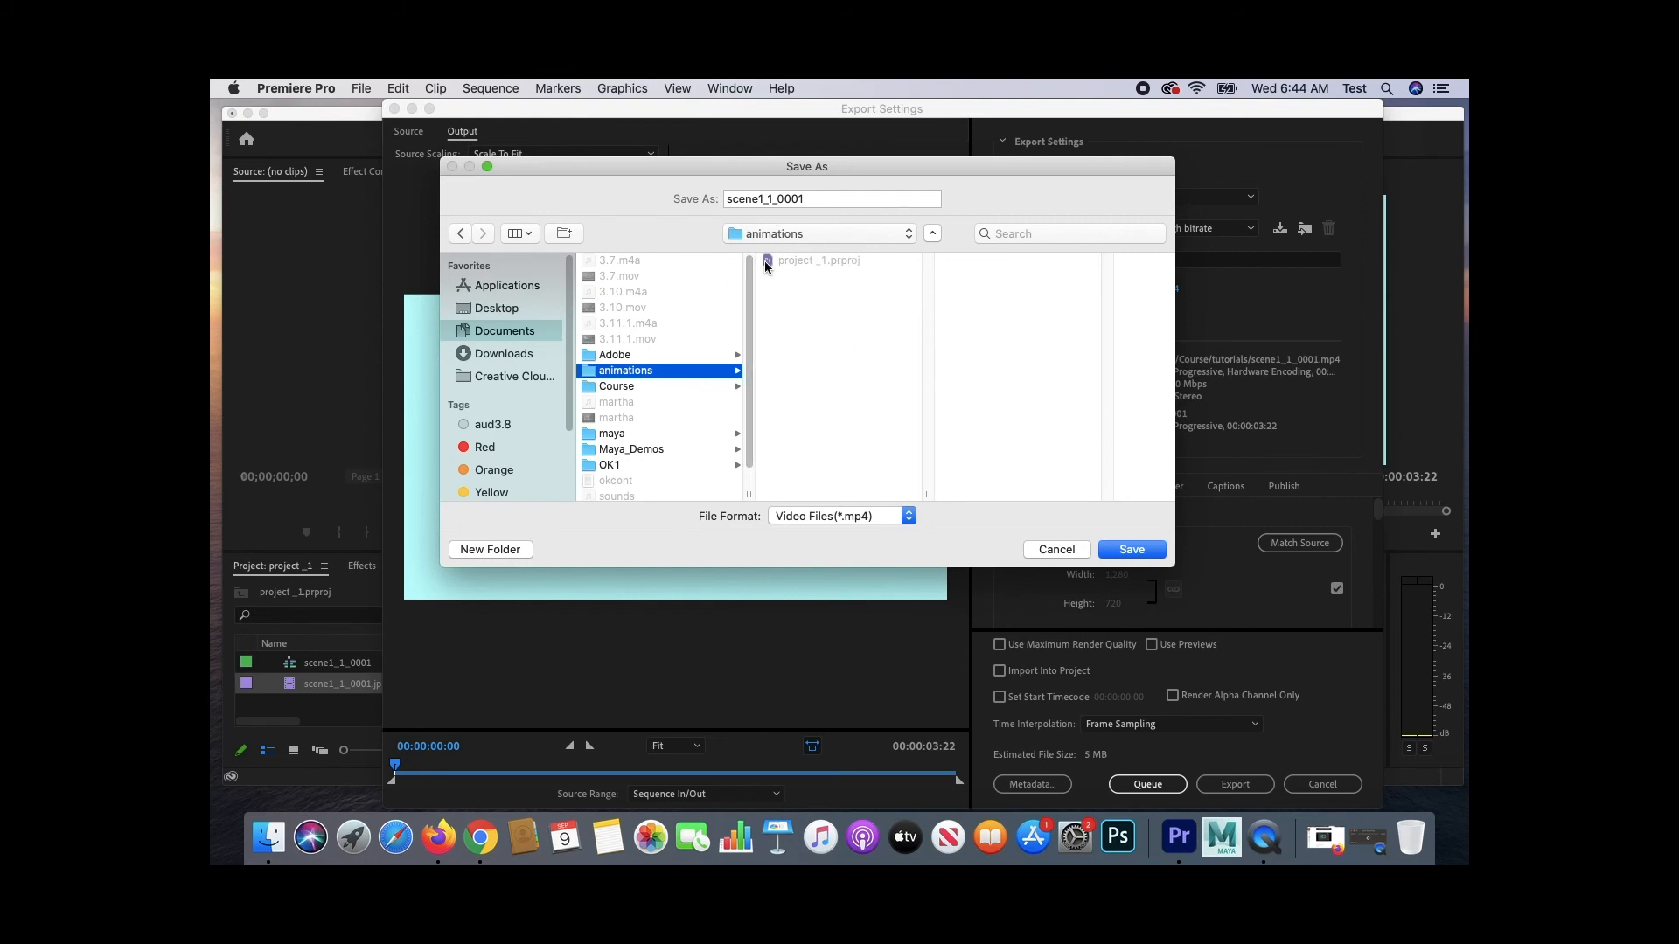
drag(834, 202, 645, 202)
text(project_1)
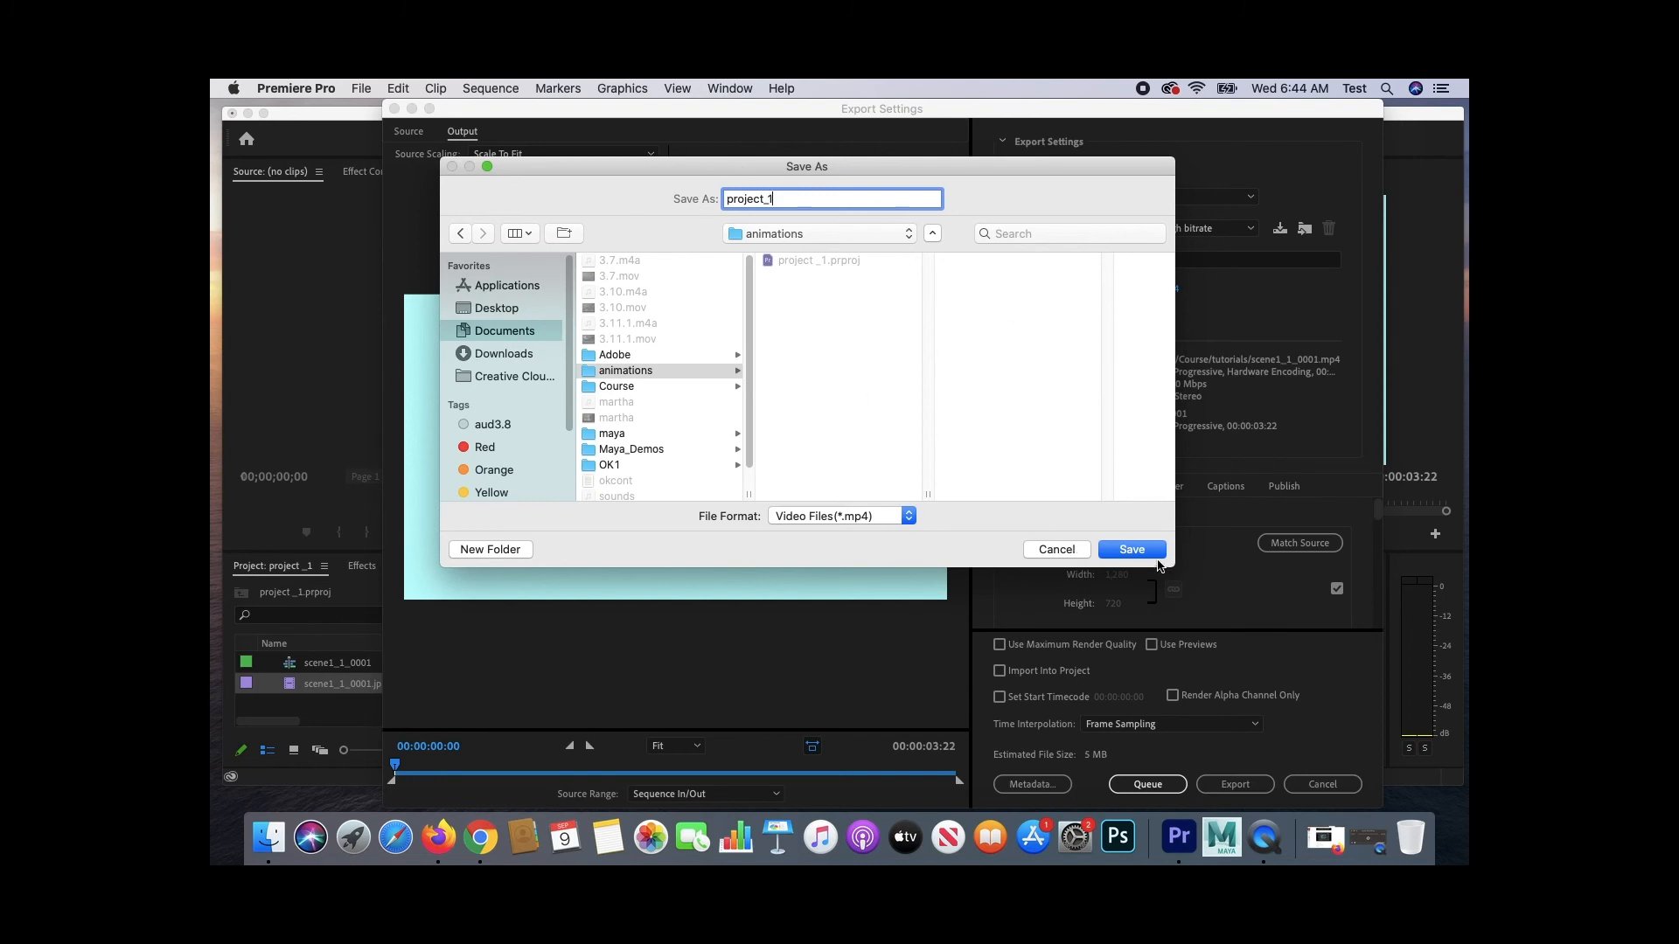
click(1132, 549)
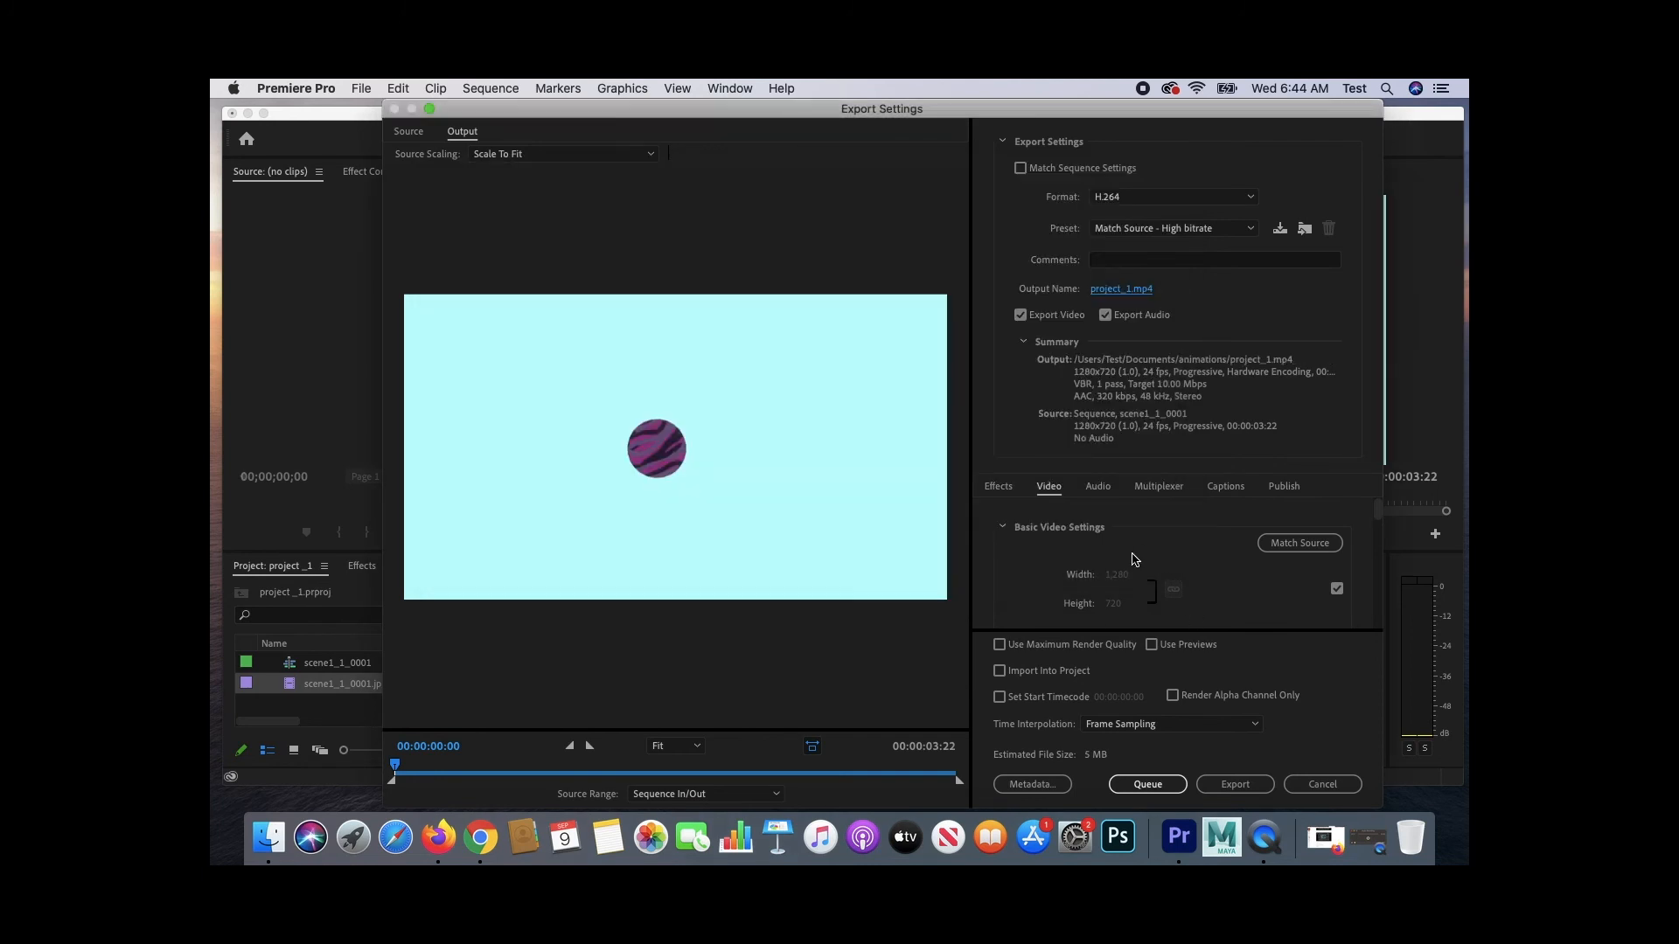
click(1259, 793)
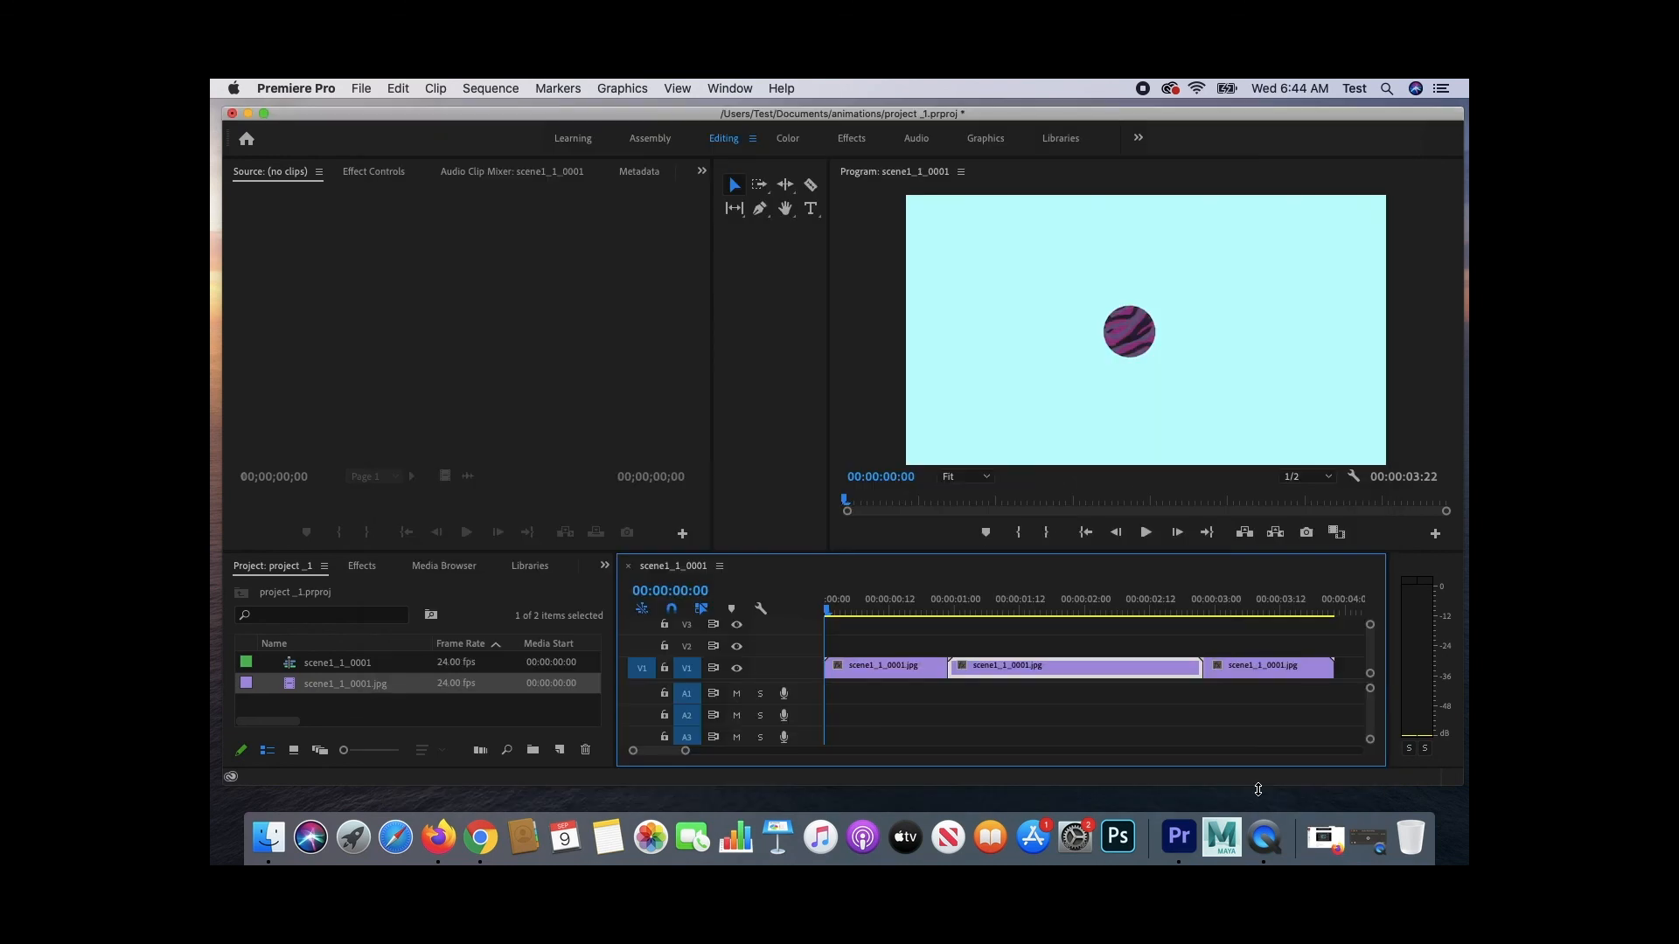
- Inspect the exported project_1.mp4 file in the Documents animations folder in Finder
click(269, 837)
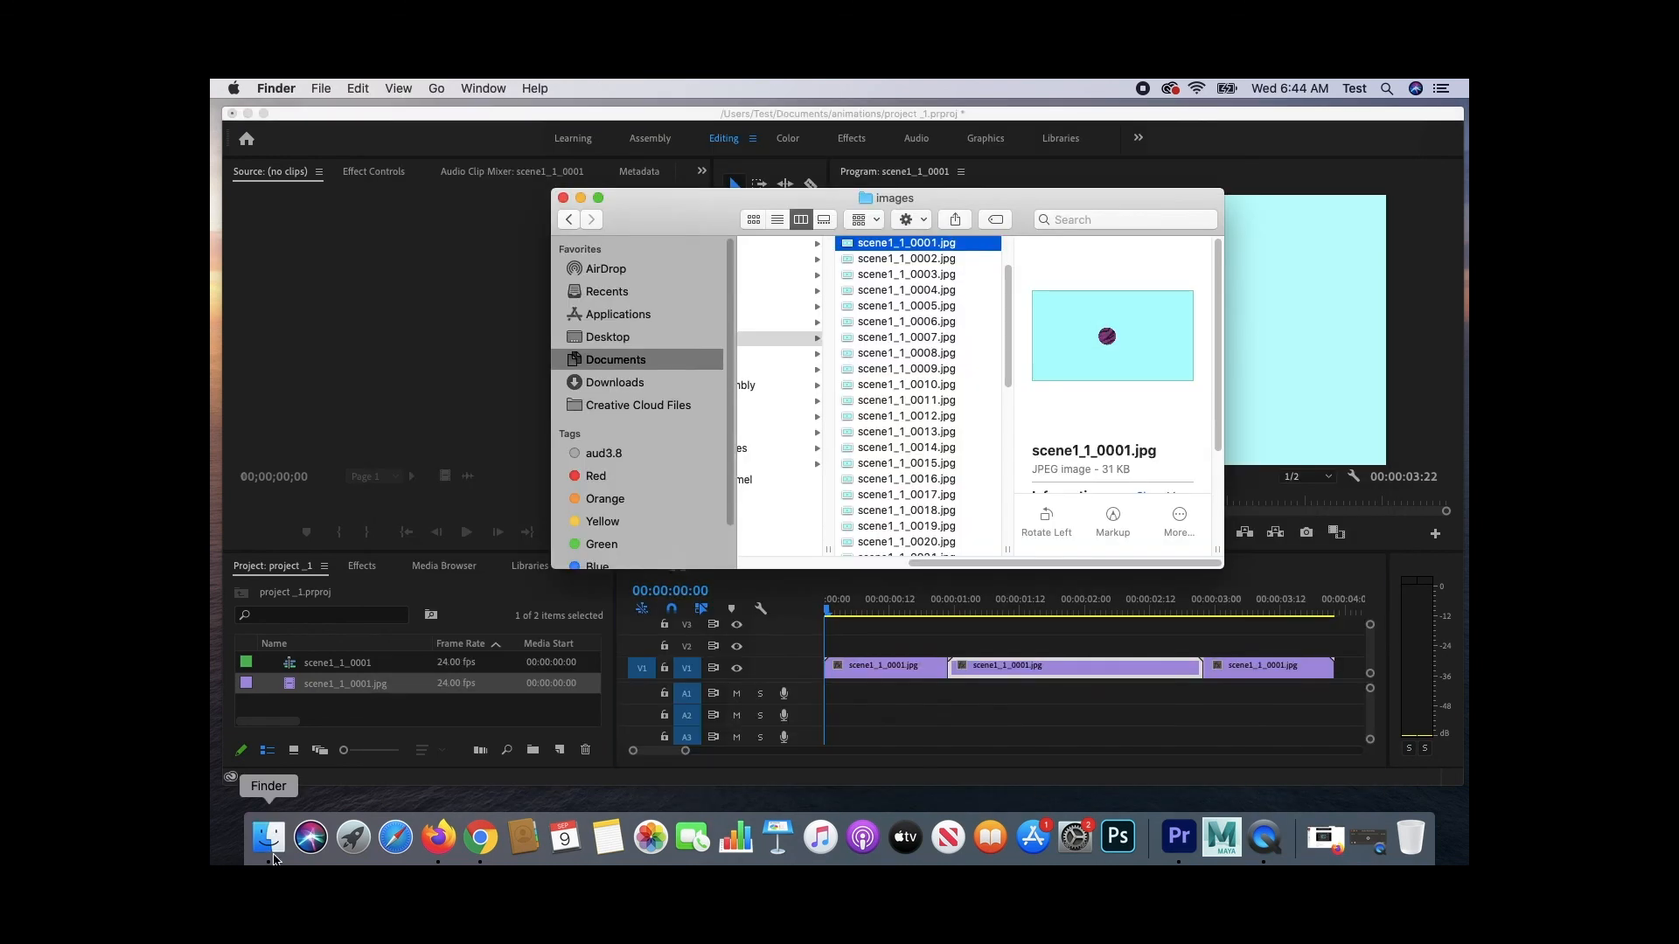
click(623, 364)
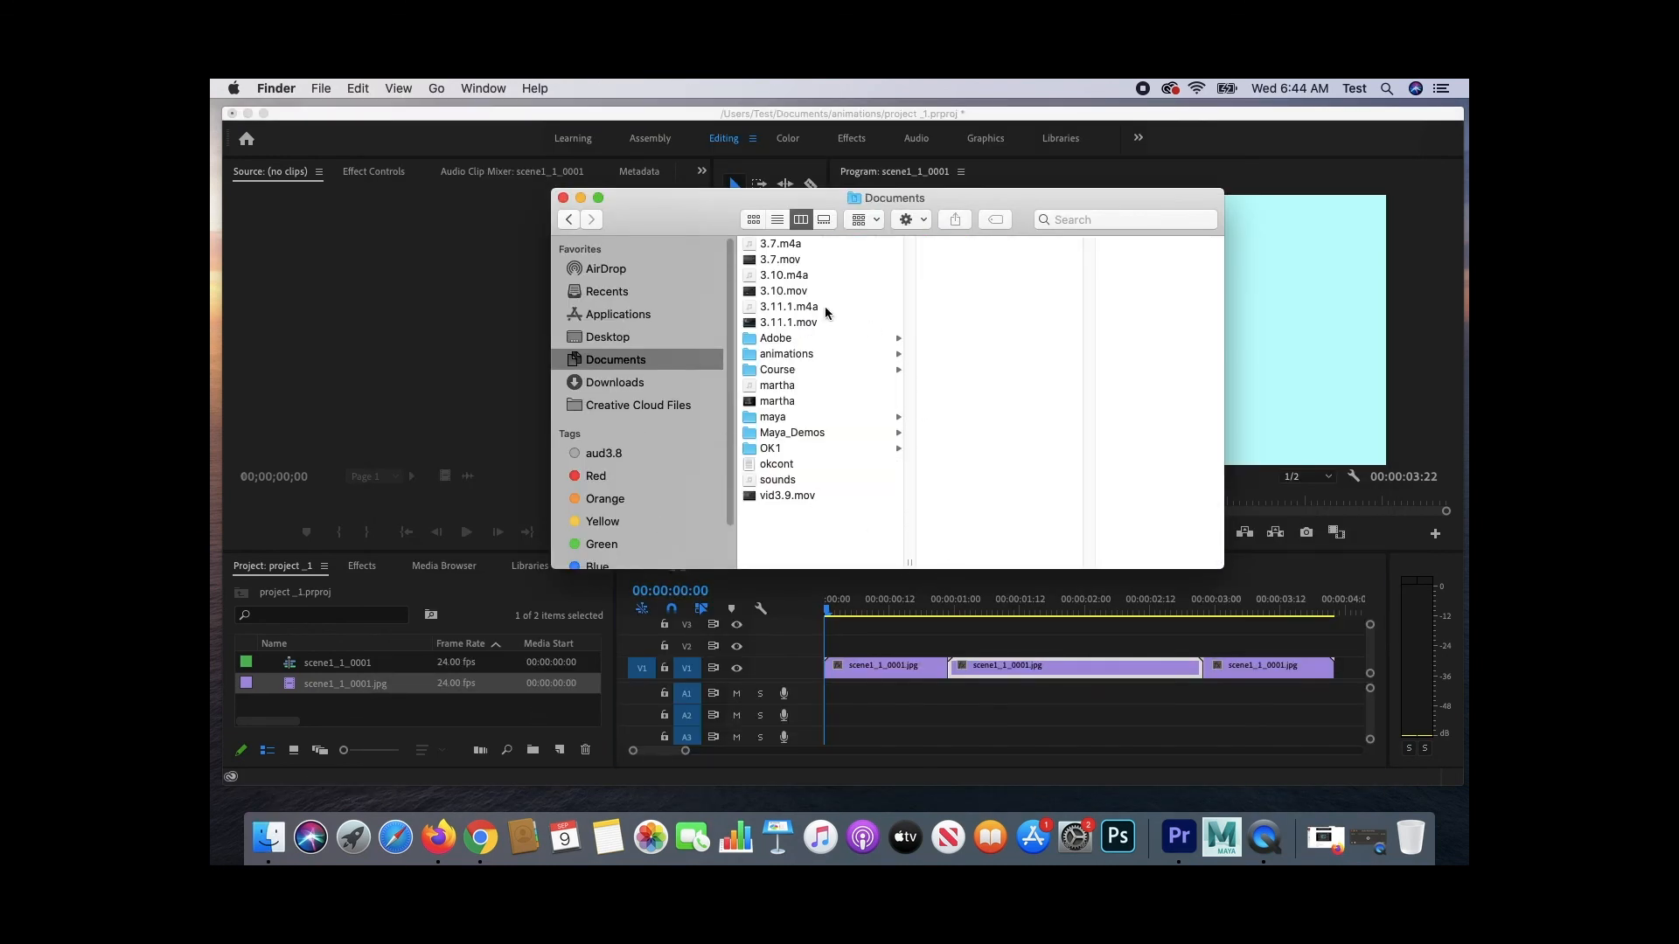
click(820, 353)
click(966, 260)
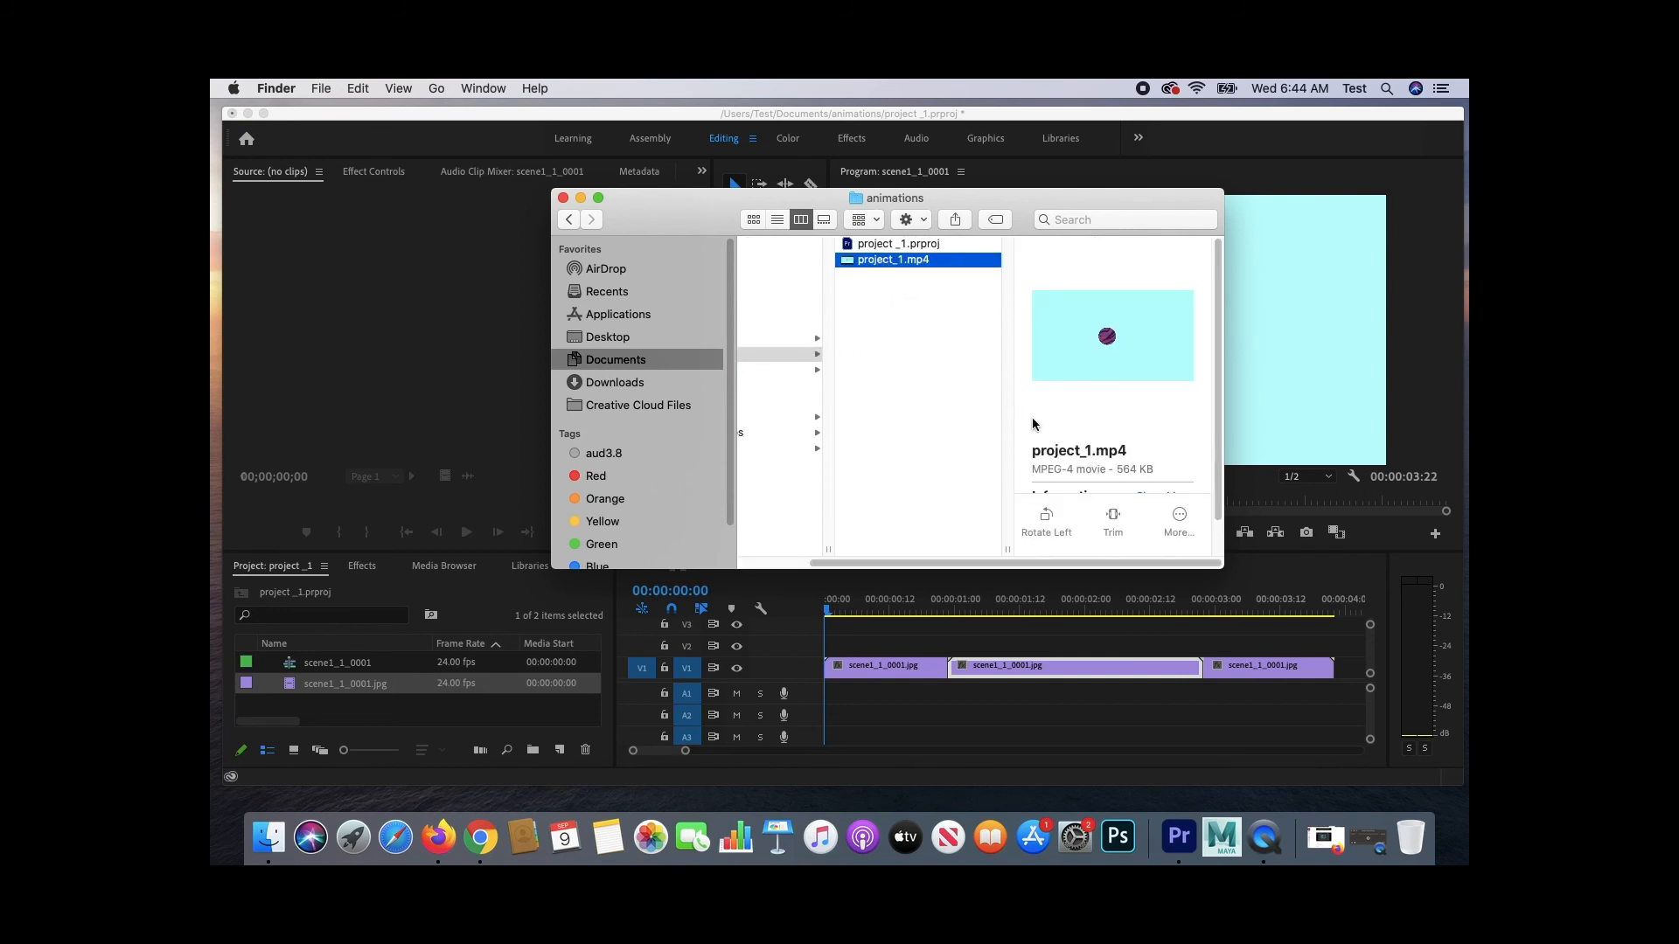
scroll(1031, 419, down, 3)
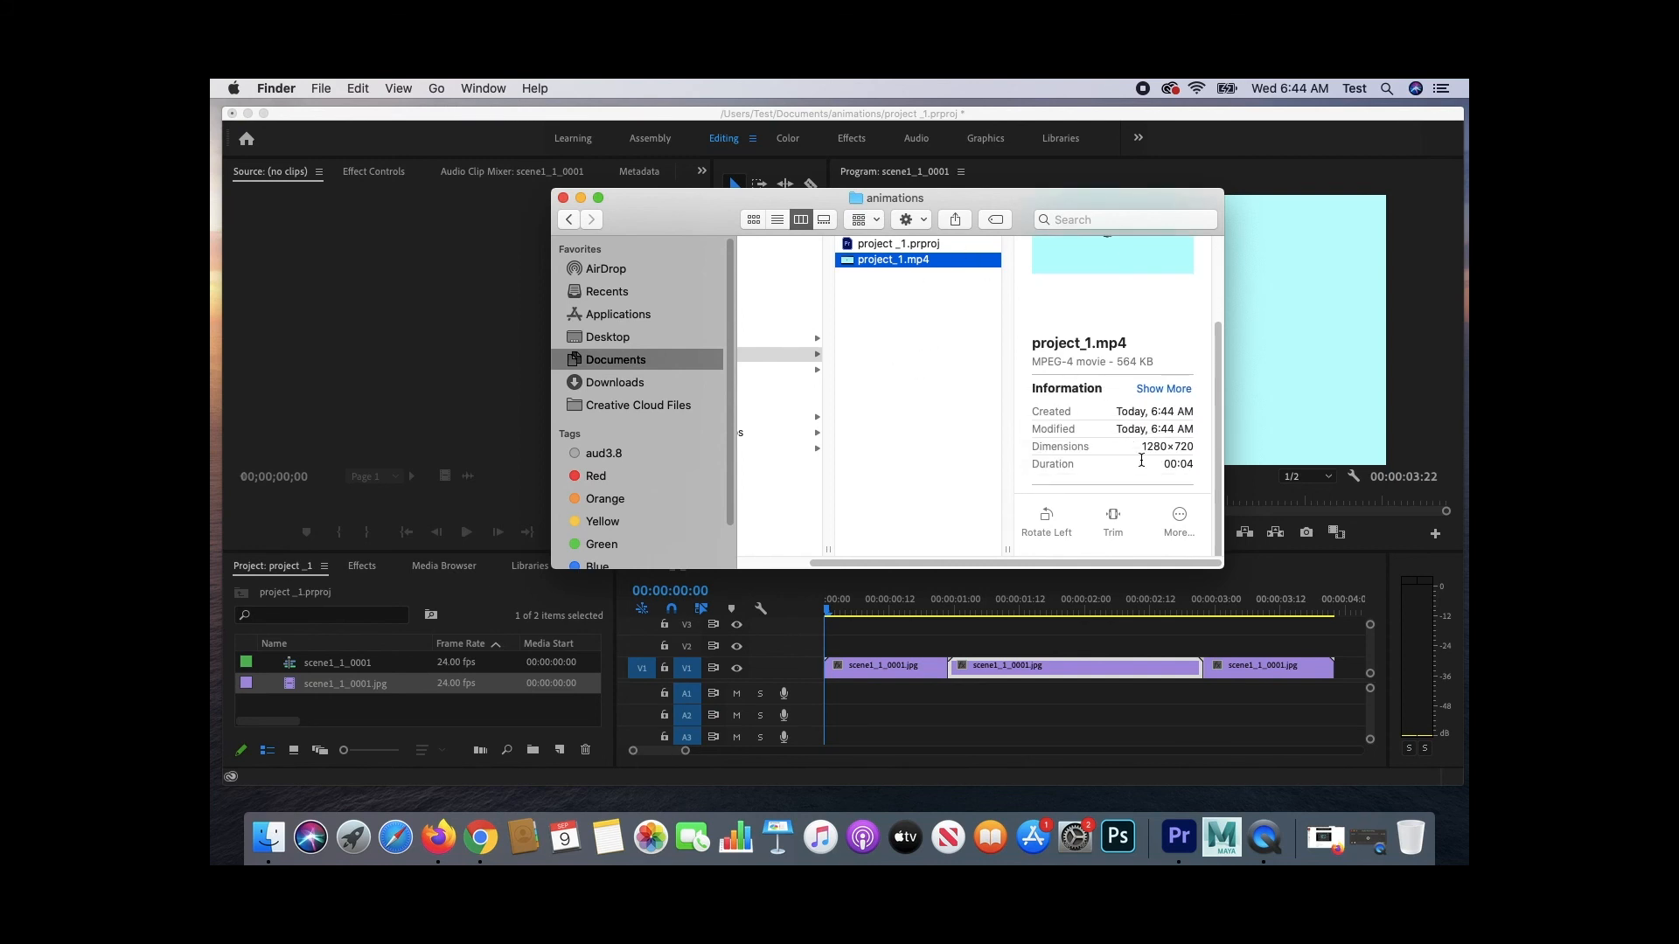